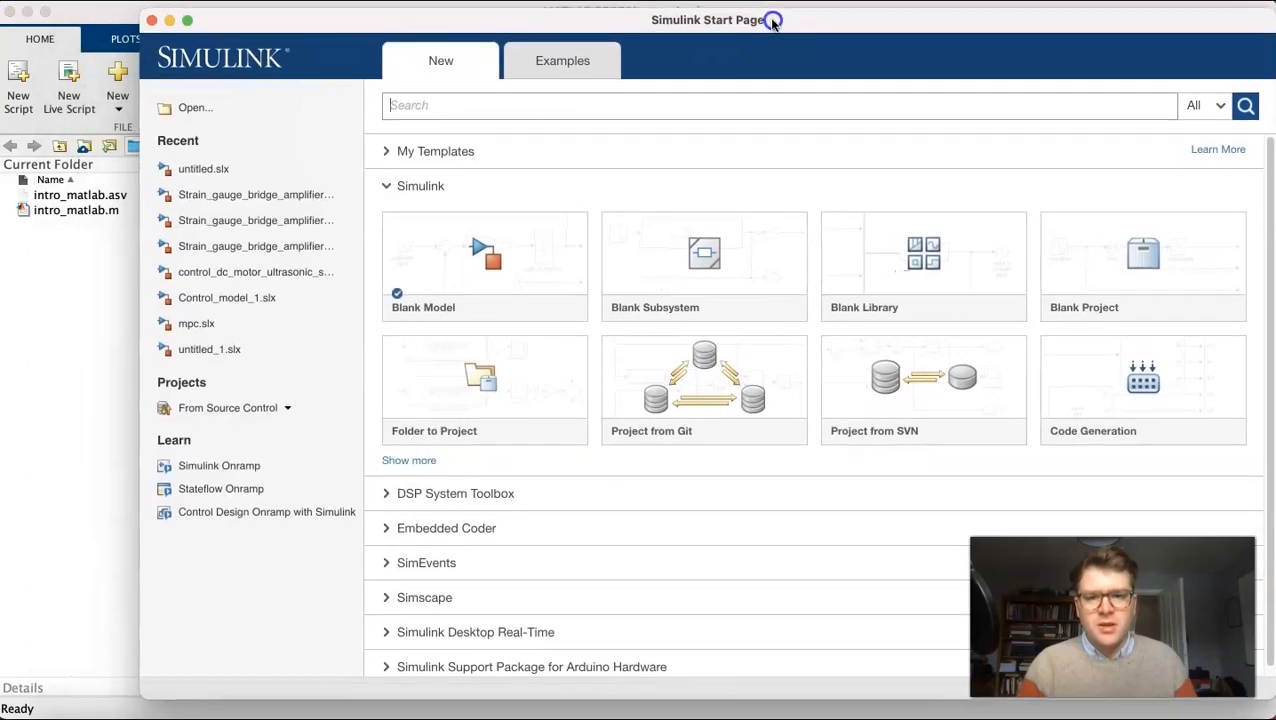
Create a blank Simulink model and move its window so that it sits clear of the screen edge
mouse_move(561, 236)
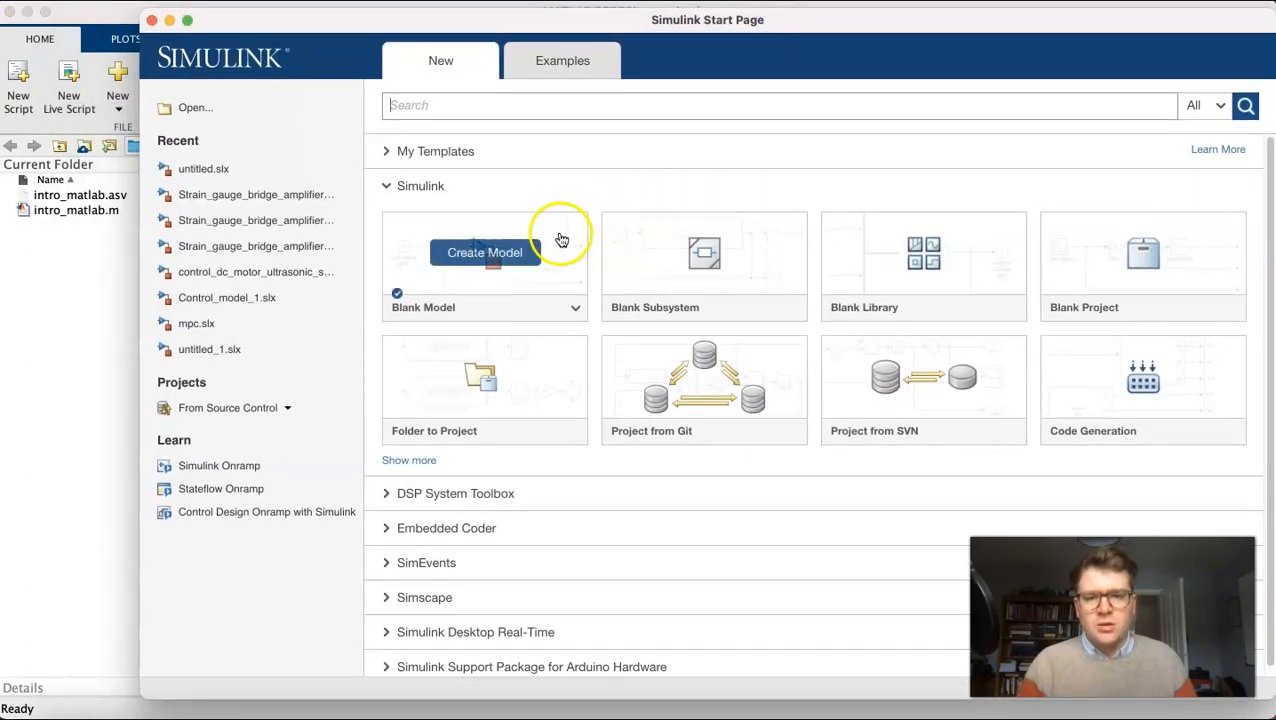
left_click(519, 264)
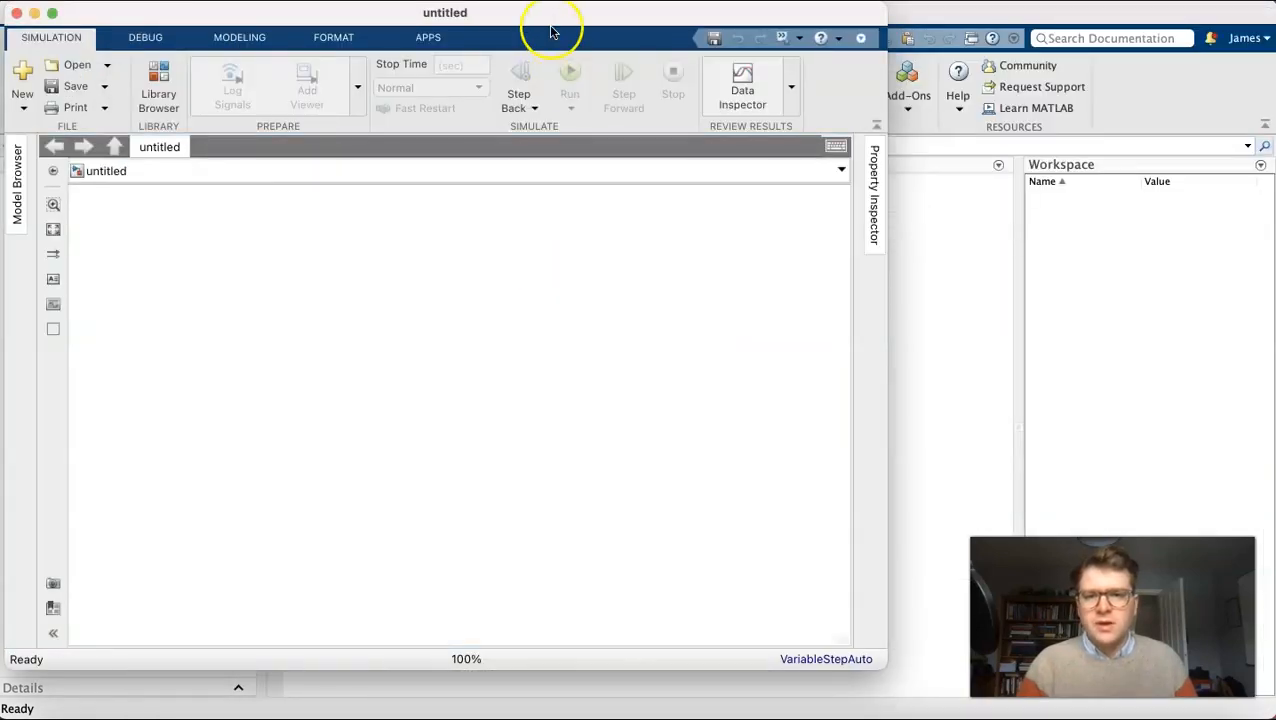
left_click_drag(541, 18, 862, 30)
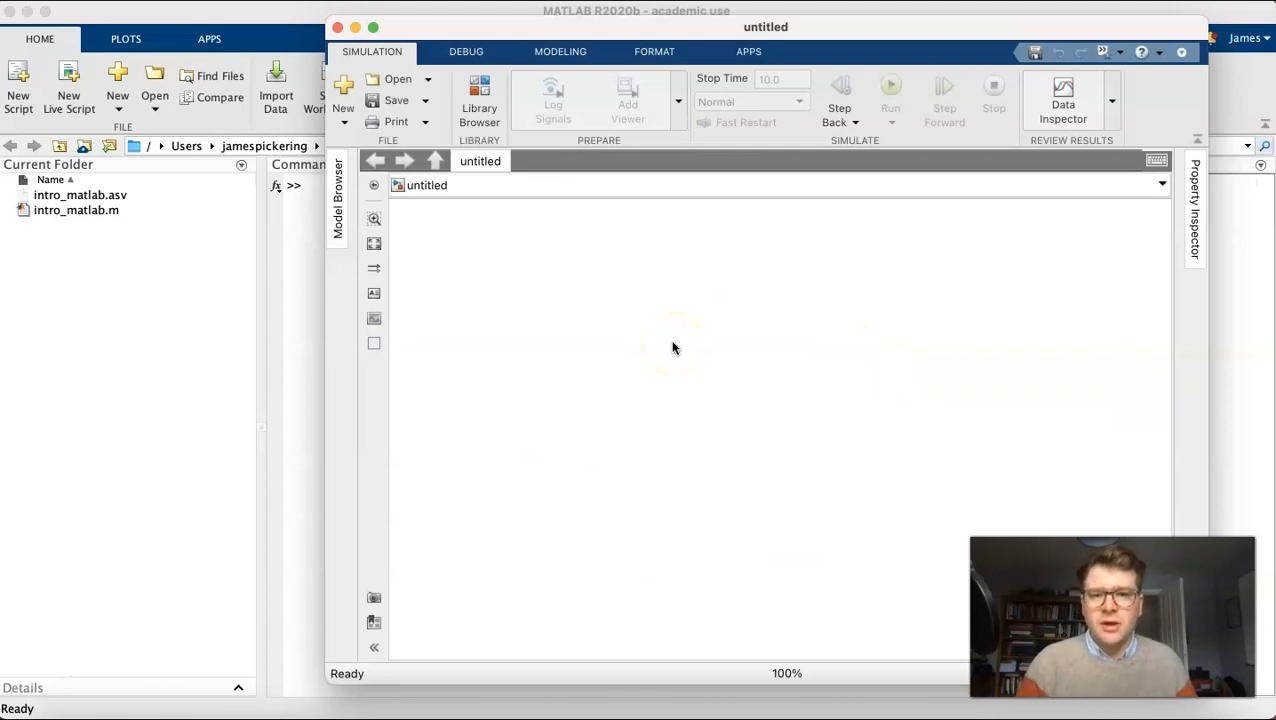
Open the Simulink Library Browser and place it beside the model so that part of the empty canvas stays accessible
left_click(483, 92)
left_click_drag(547, 72, 480, 266)
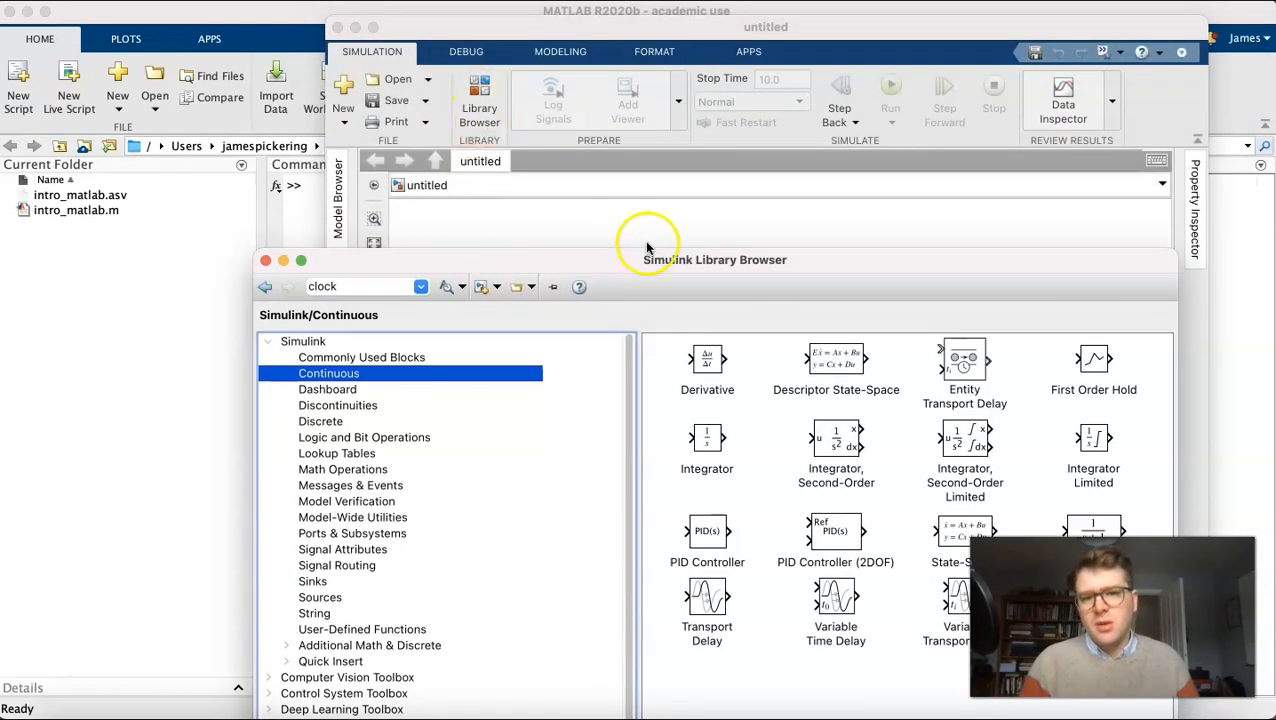
left_click_drag(632, 259, 706, 33)
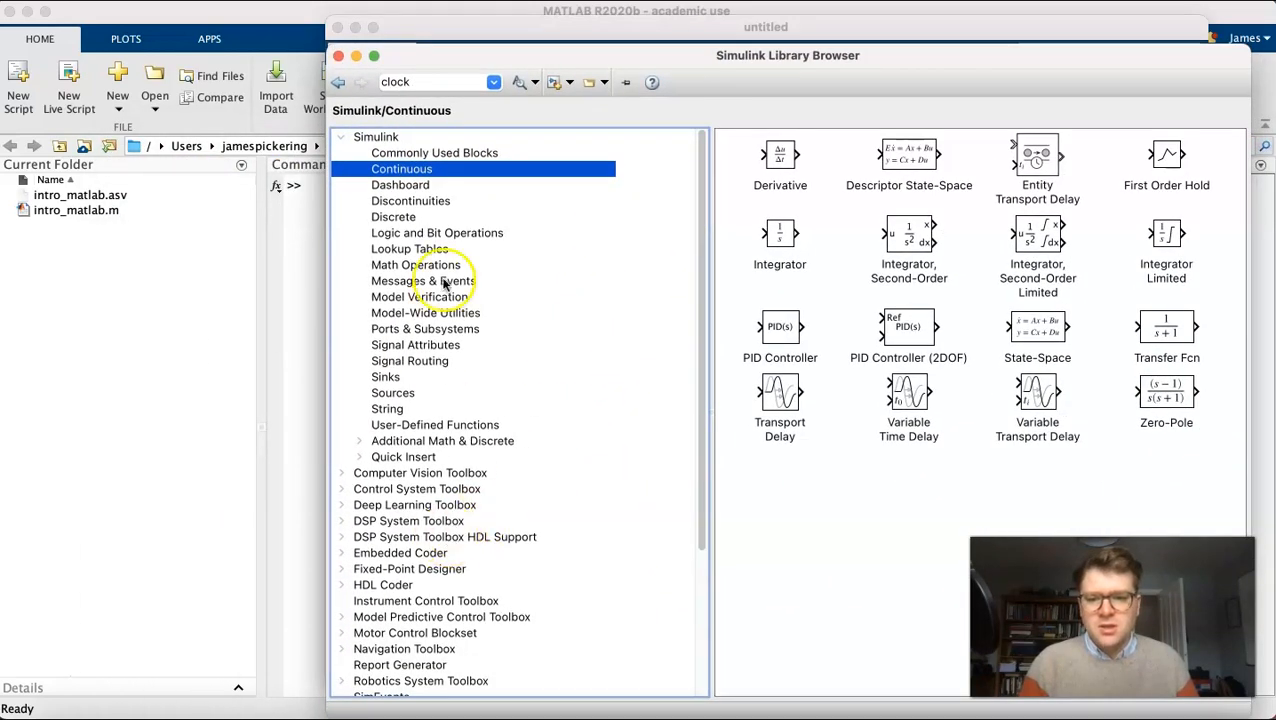
scroll(484, 498, "down", 5)
scroll(484, 498, "up", 5)
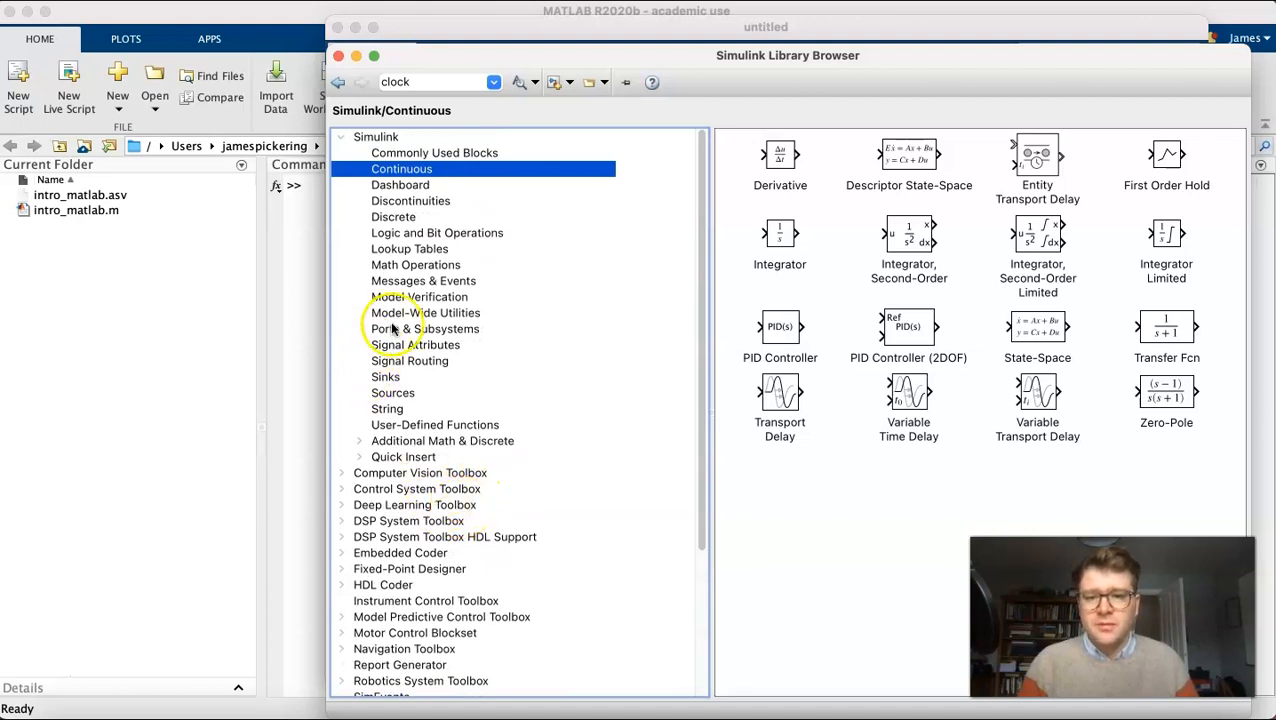
left_click_drag(331, 270, 573, 237)
left_click_drag(940, 58, 960, 58)
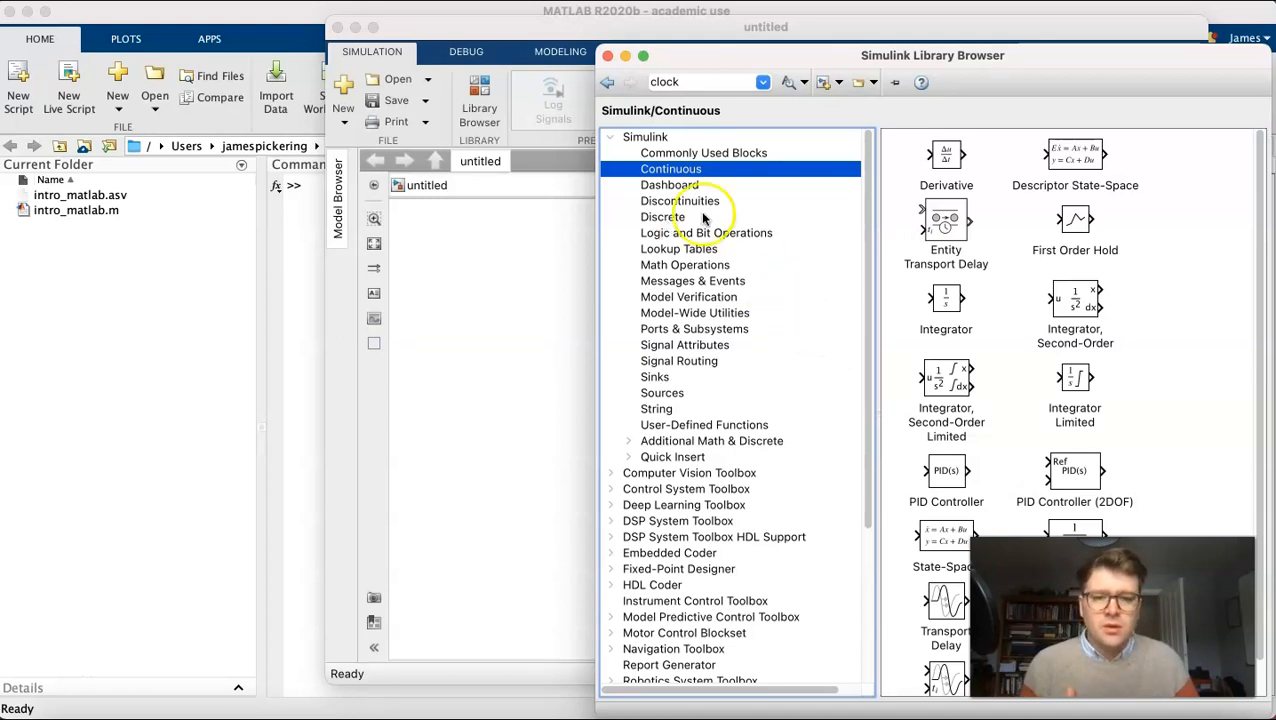
Look through the Simulink library categories, including Commonly Used Blocks, Continuous, Sinks and Sources
left_click(645, 137)
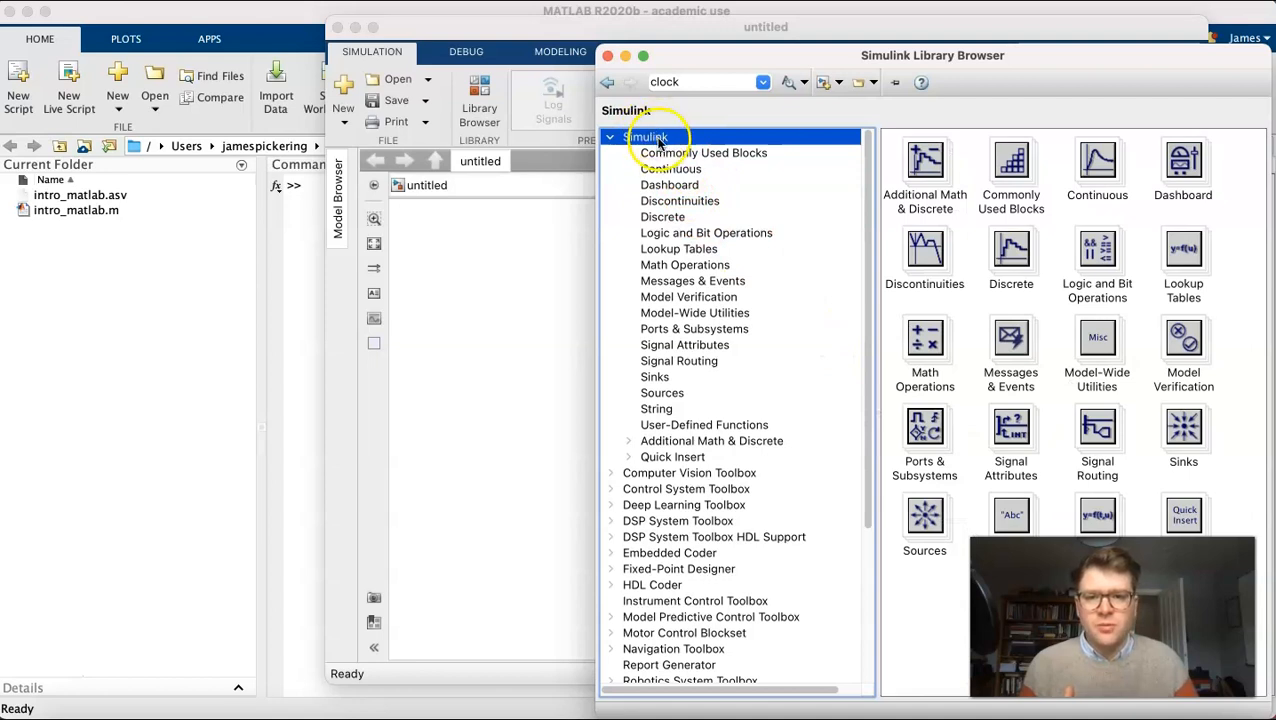
left_click(669, 155)
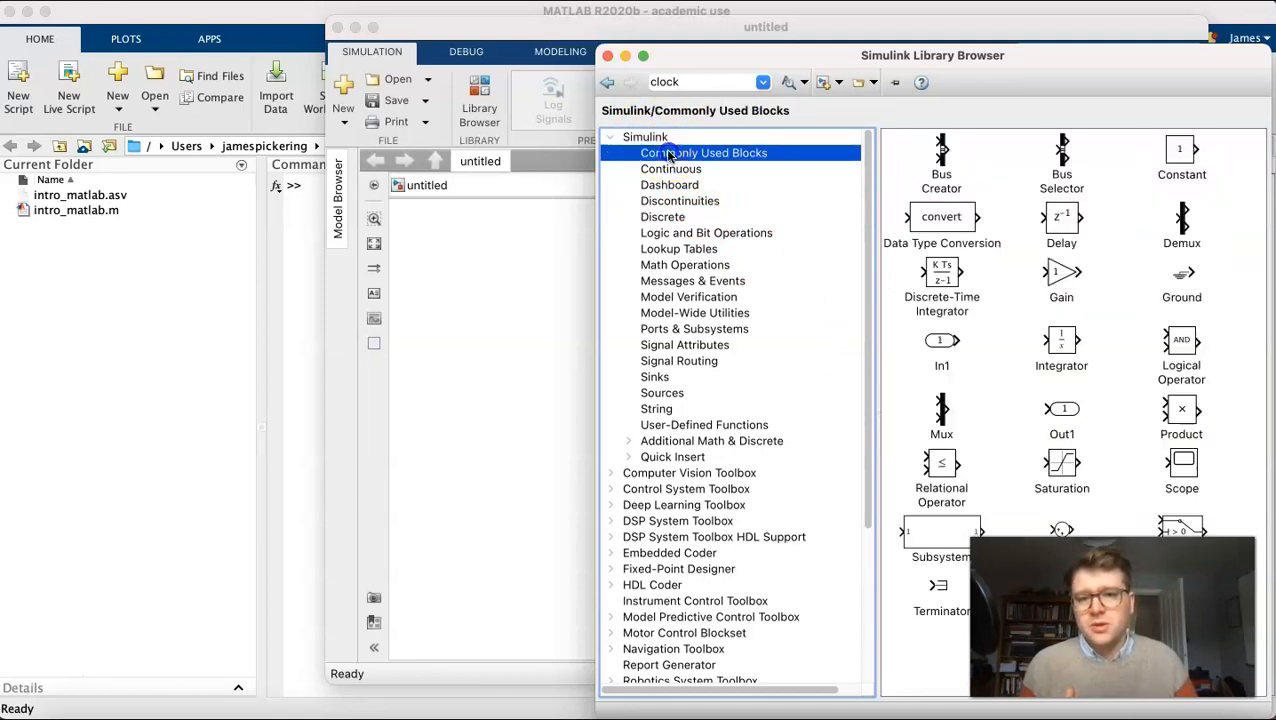
left_click(663, 172)
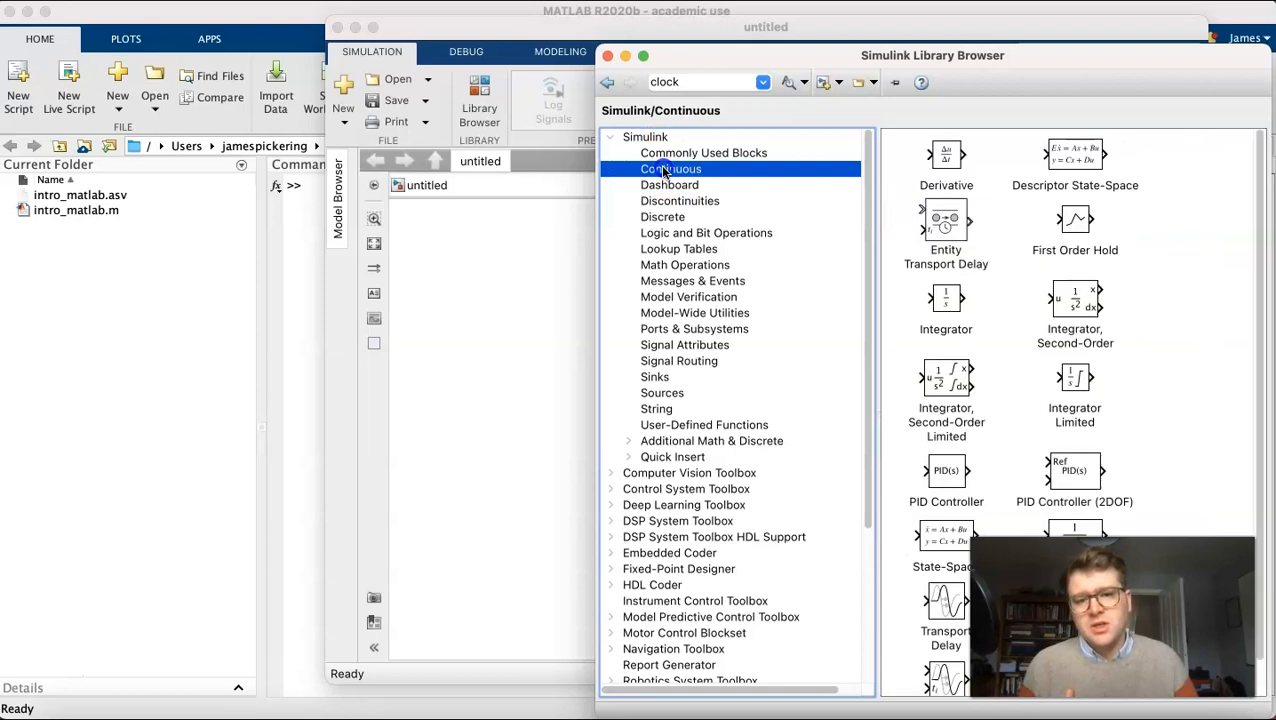
left_click(657, 378)
left_click(663, 393)
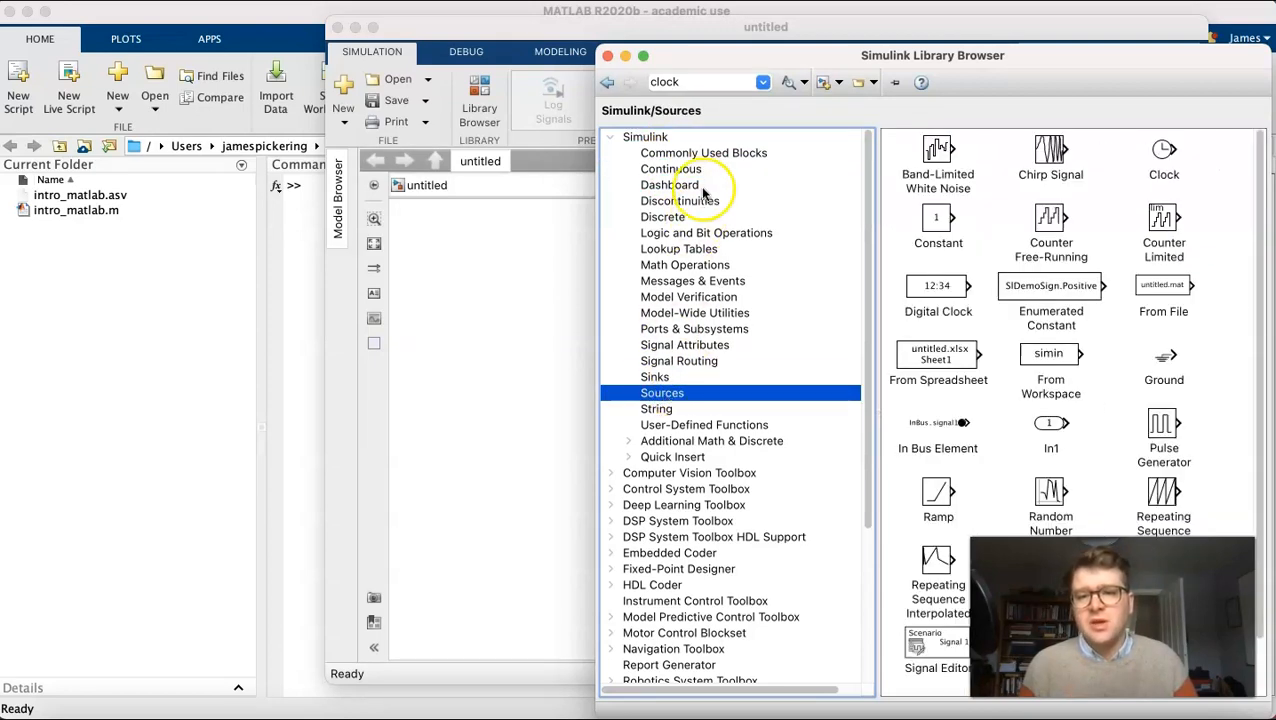
Add a Transfer Fcn block from the Continuous library to the model canvas
left_click(671, 169)
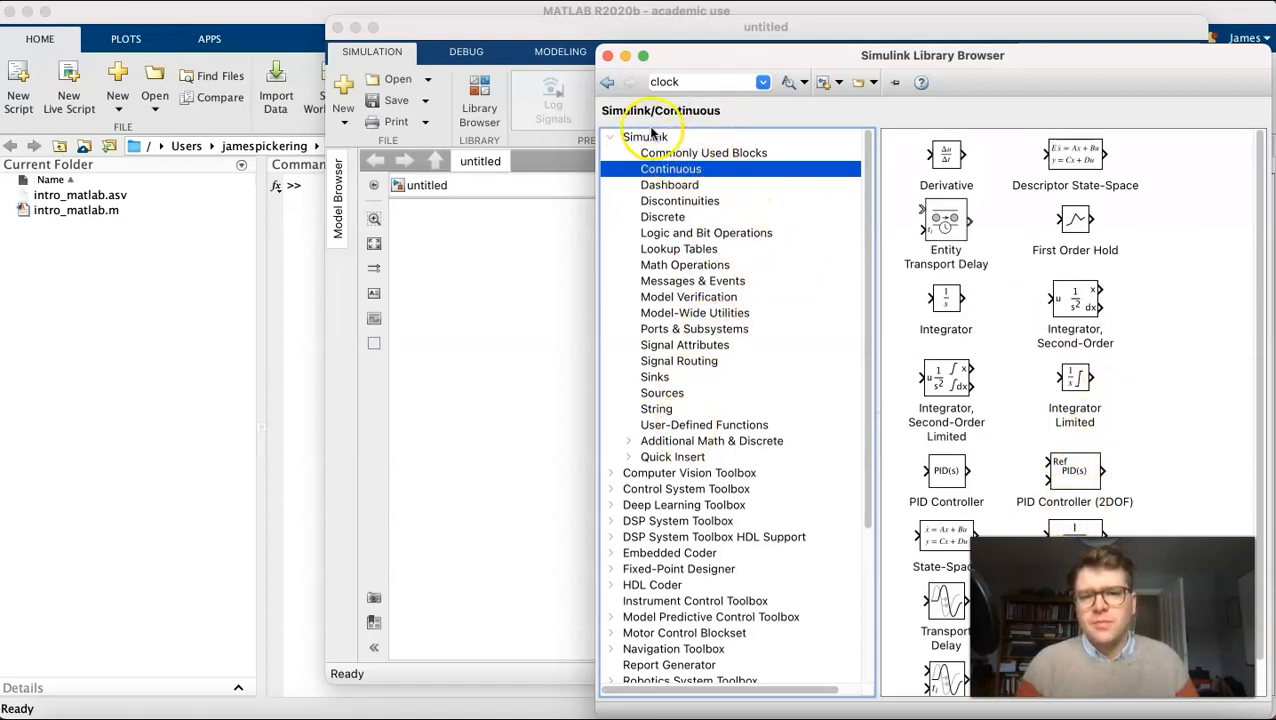
left_click(1075, 530)
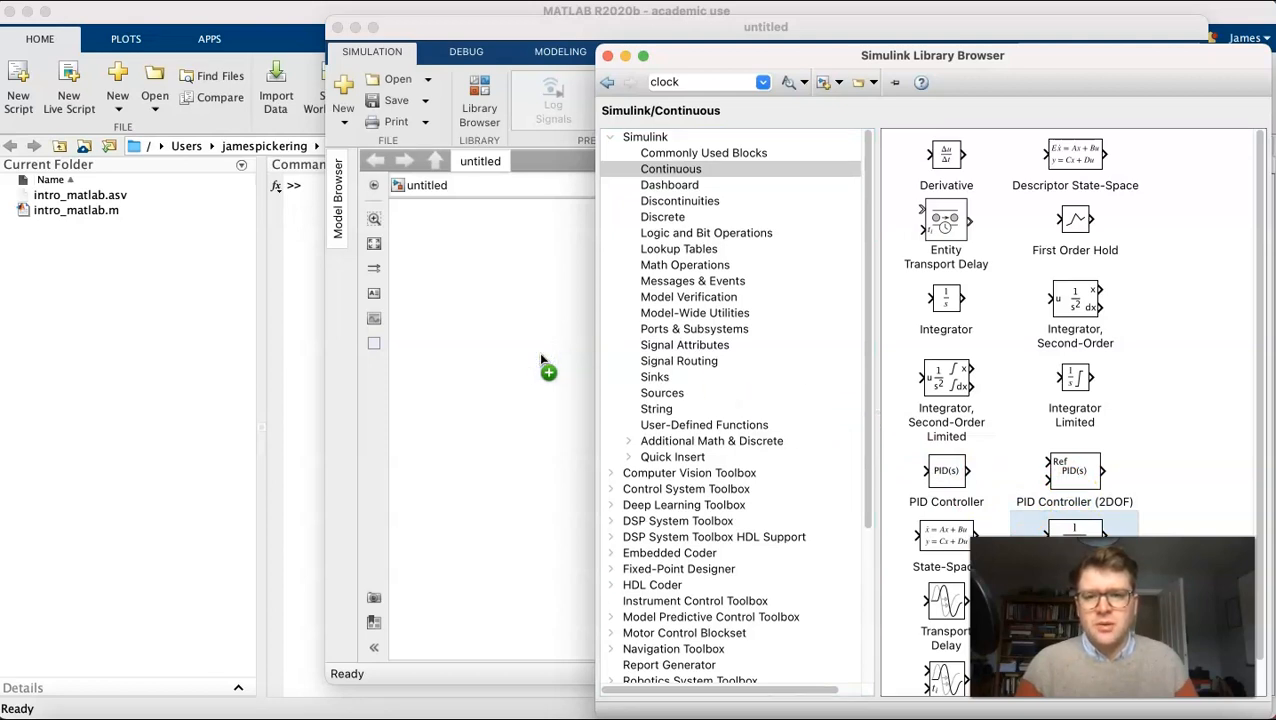
left_click_drag(541, 360, 541, 360)
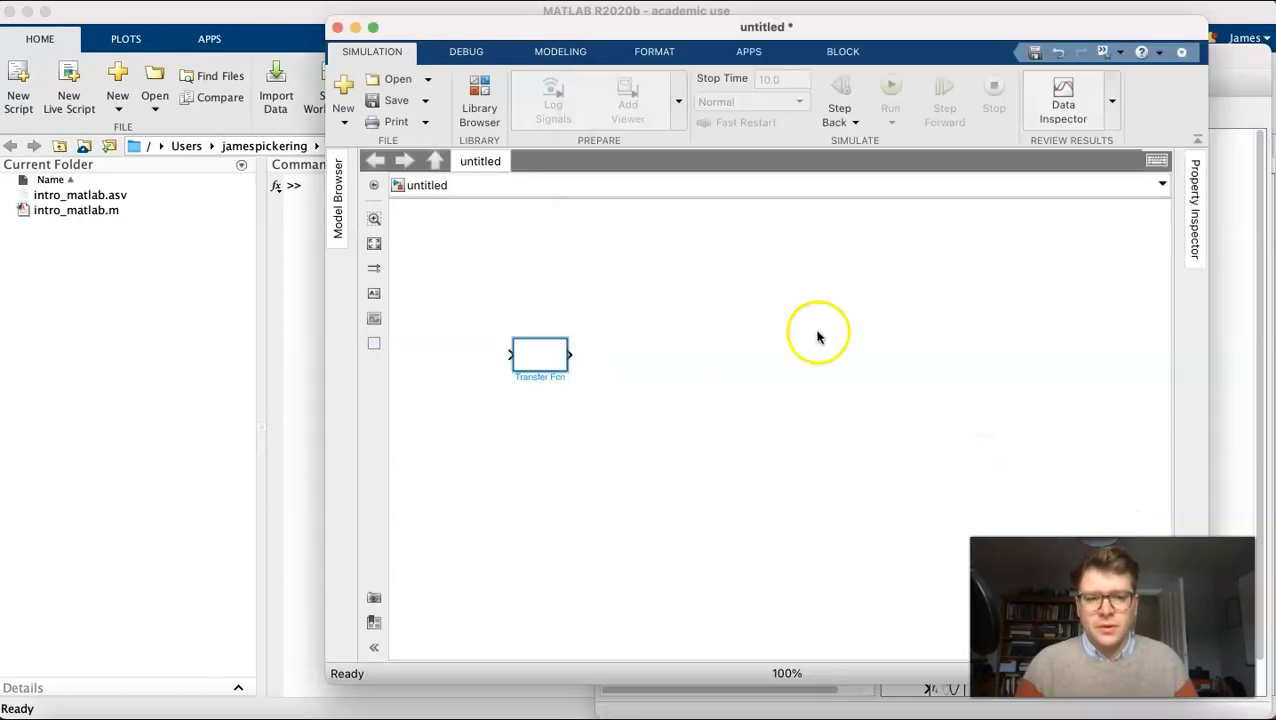
Add a Step block from the Sources library in front of the Transfer Fcn block's input
left_click(1234, 352)
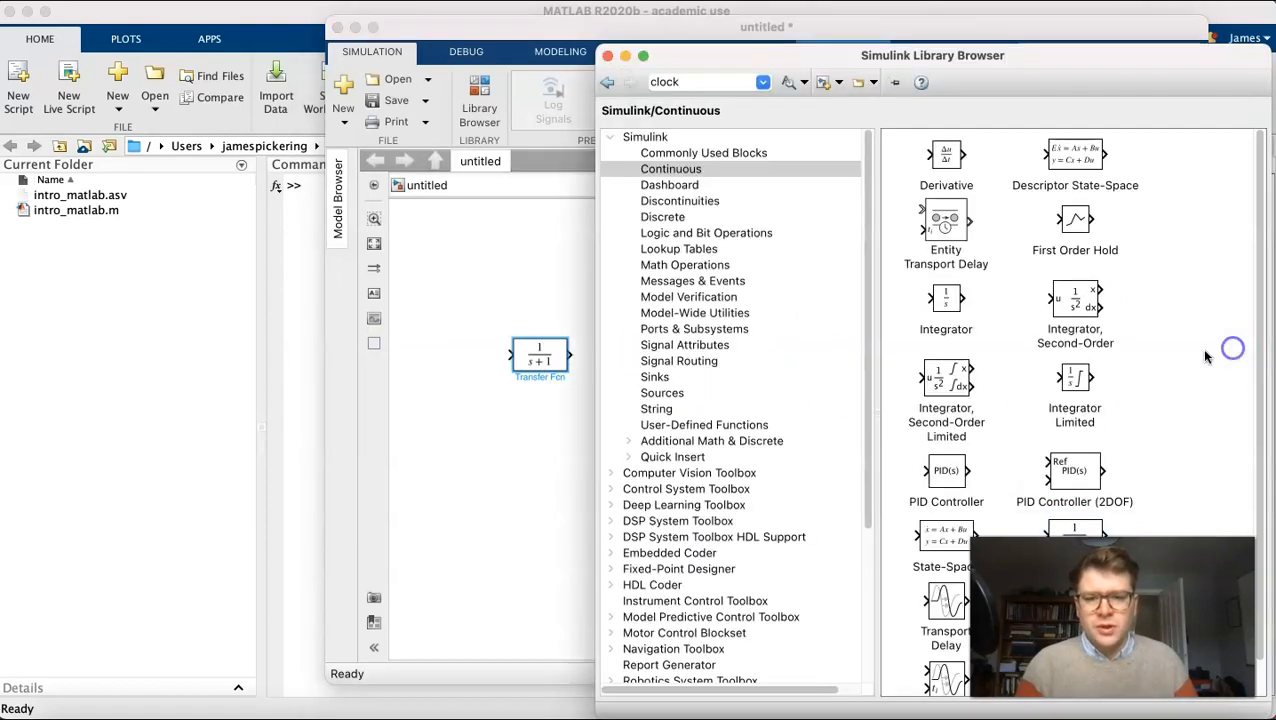
left_click(664, 395)
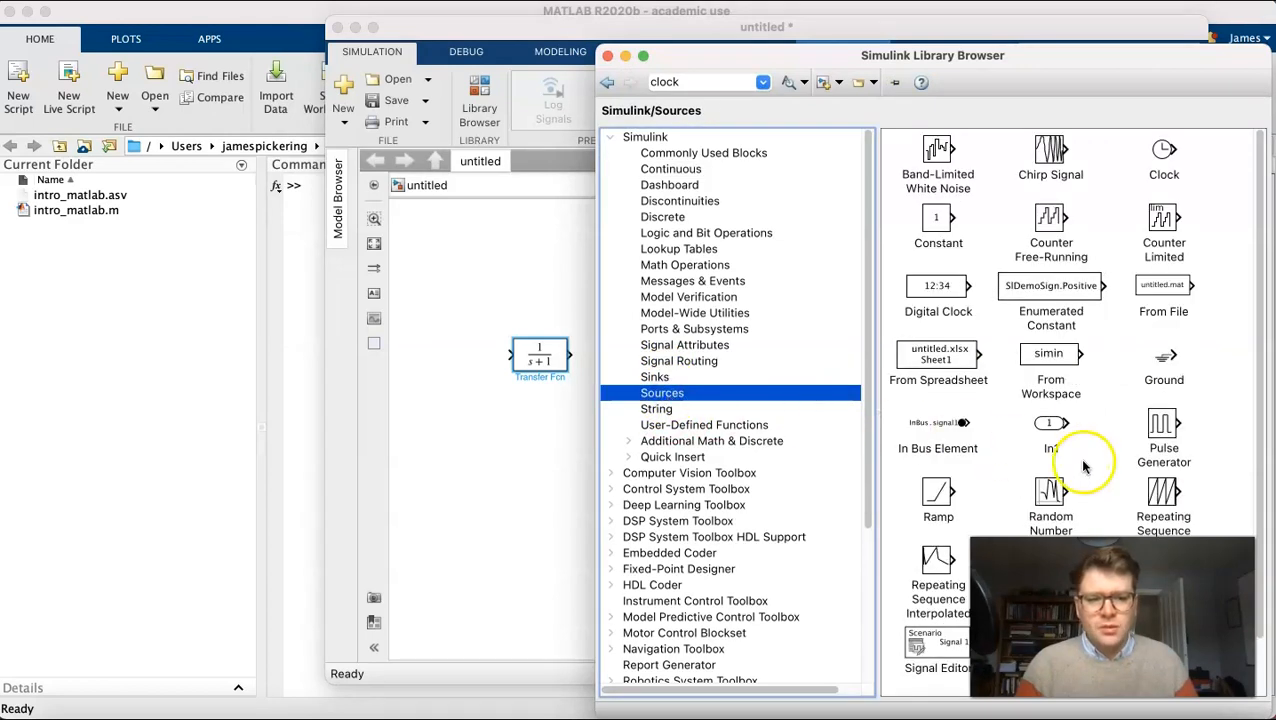
scroll(1095, 522, "down", 2)
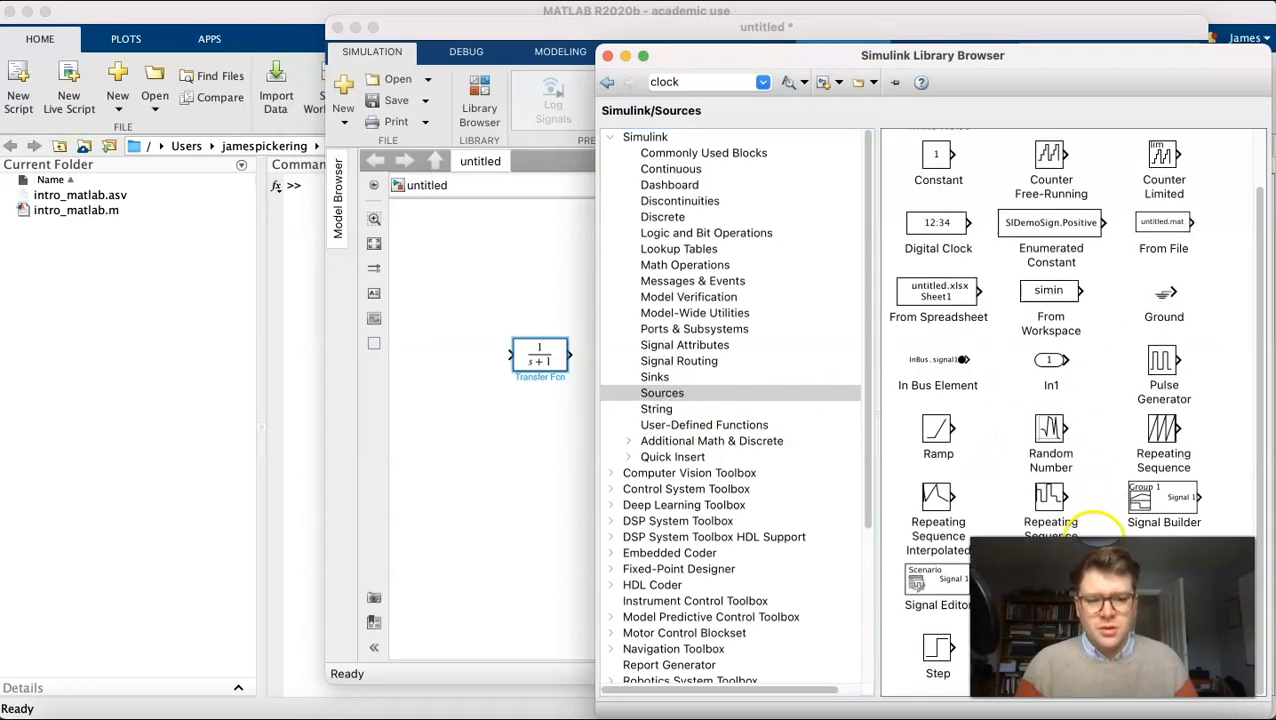
left_click(942, 660)
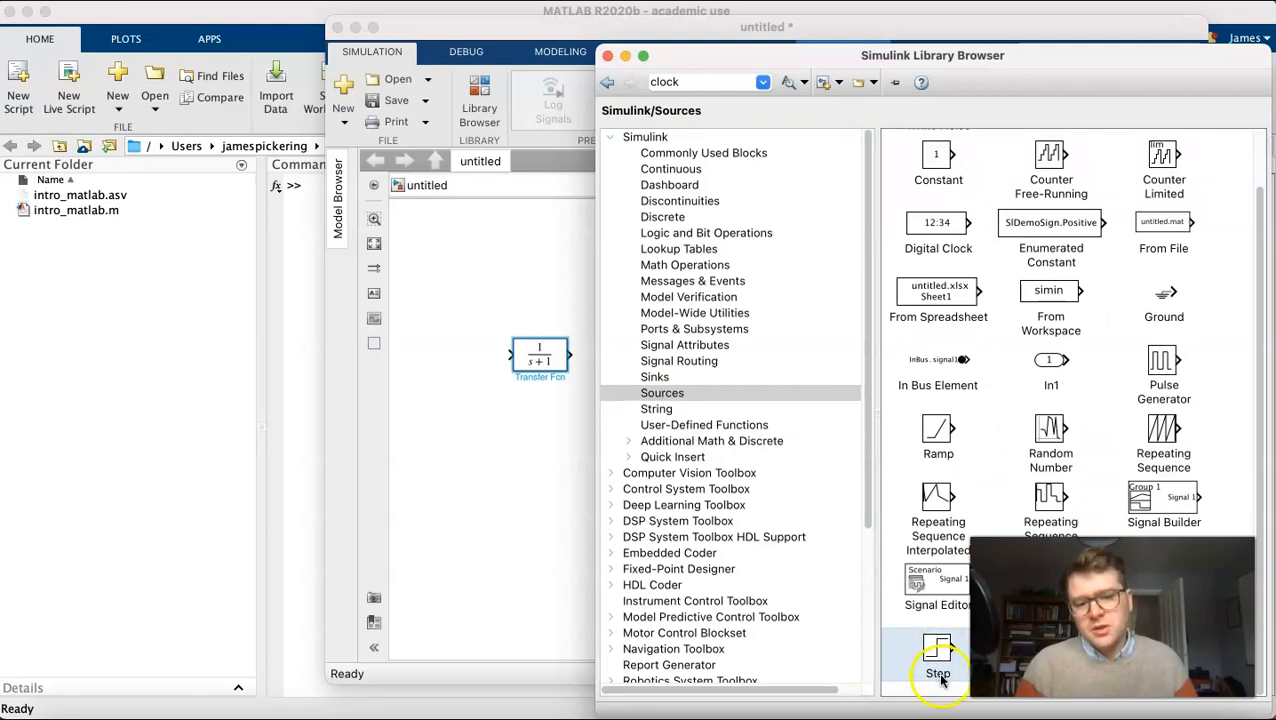
left_click_drag(903, 645, 462, 357)
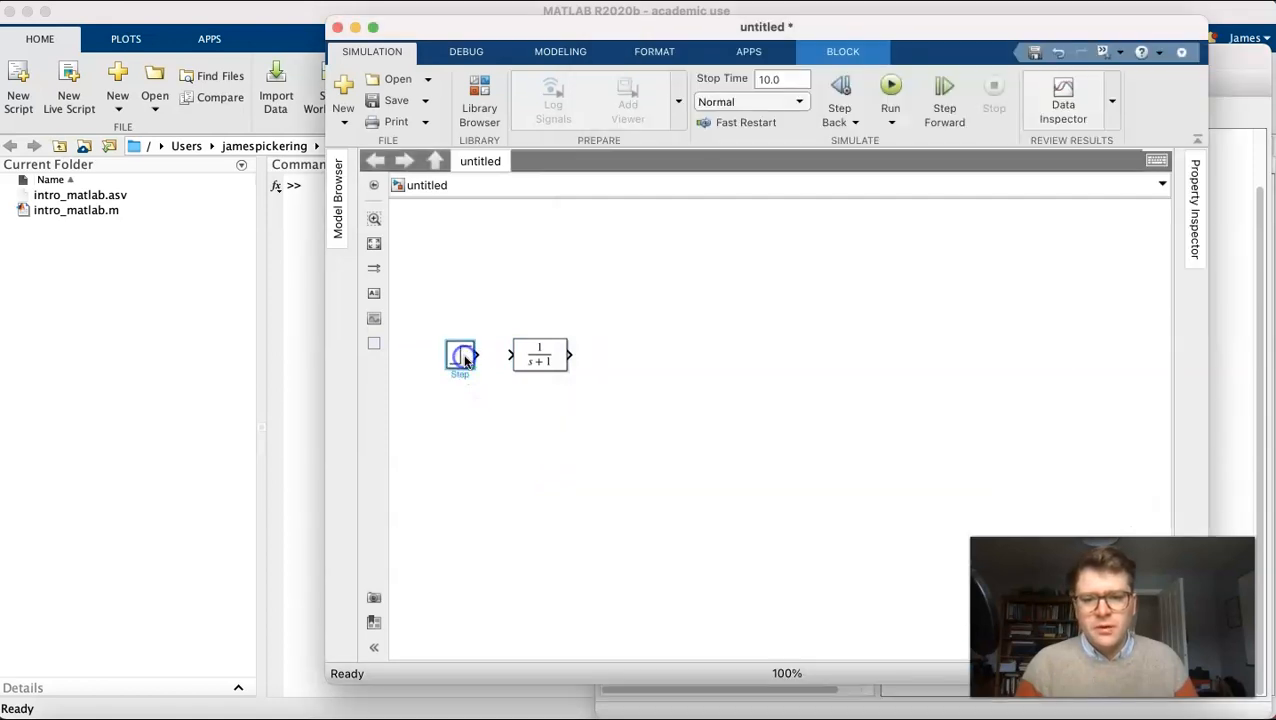
Add a Scope block from the Sinks library after the Transfer Fcn block's output
left_click(1219, 369)
left_click(656, 377)
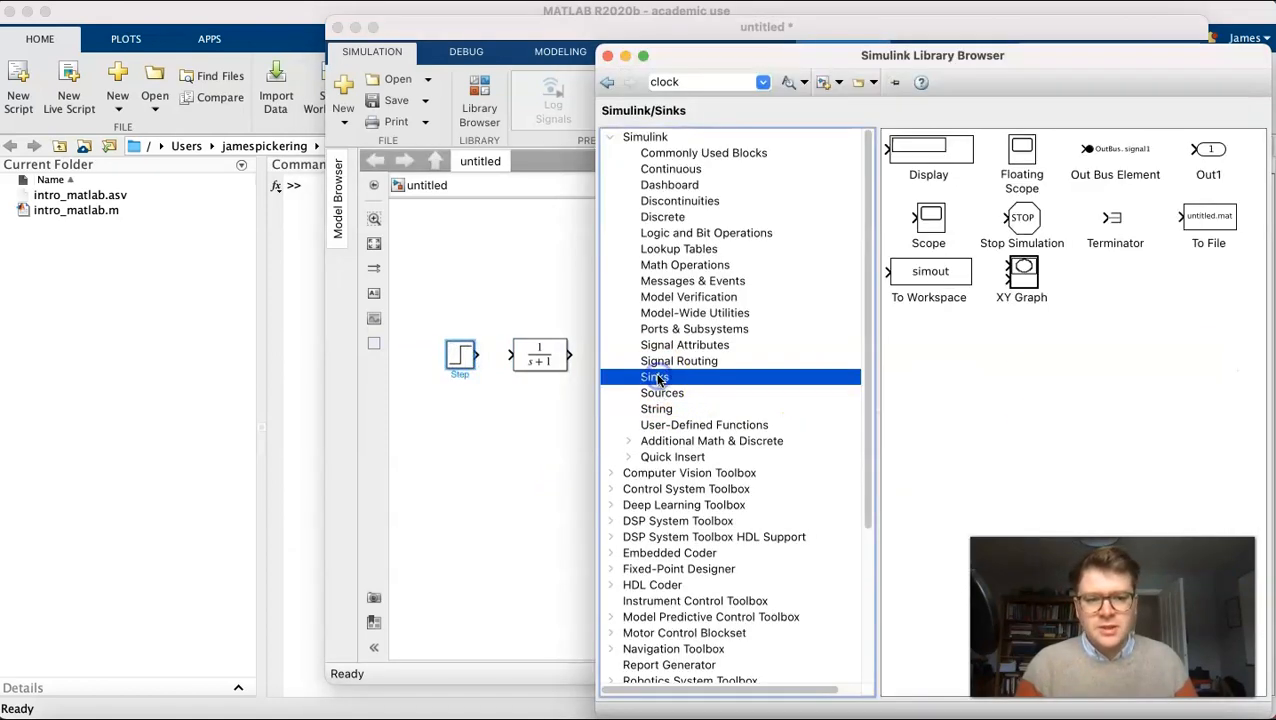
left_click(936, 228)
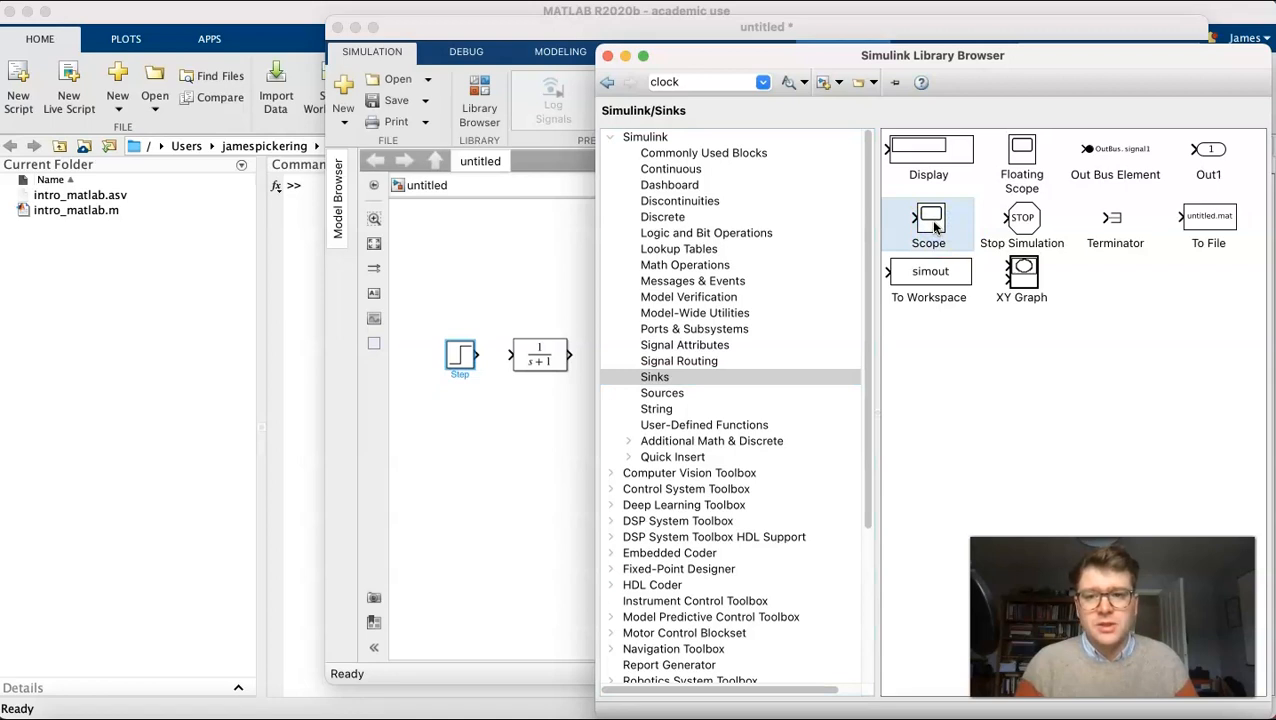
left_click_drag(934, 228, 601, 341)
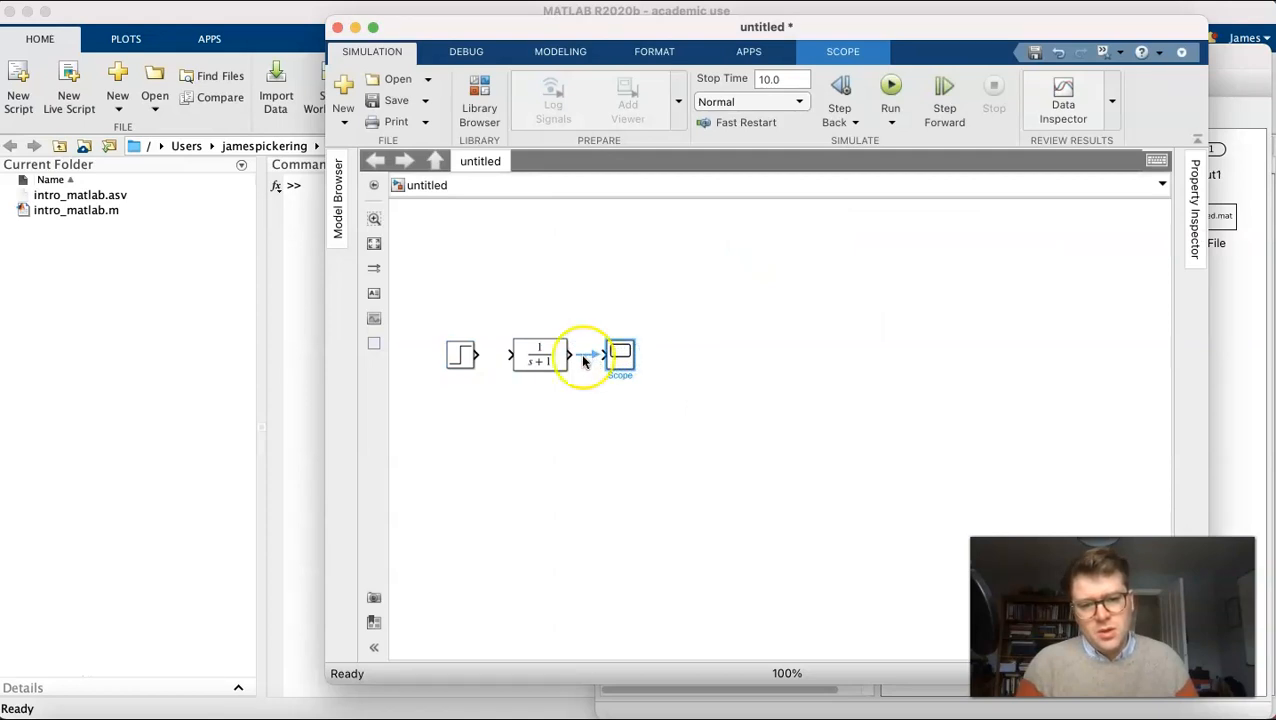
Connect the Step block to the Transfer Fcn input and the Transfer Fcn output to the Scope
left_click(477, 354)
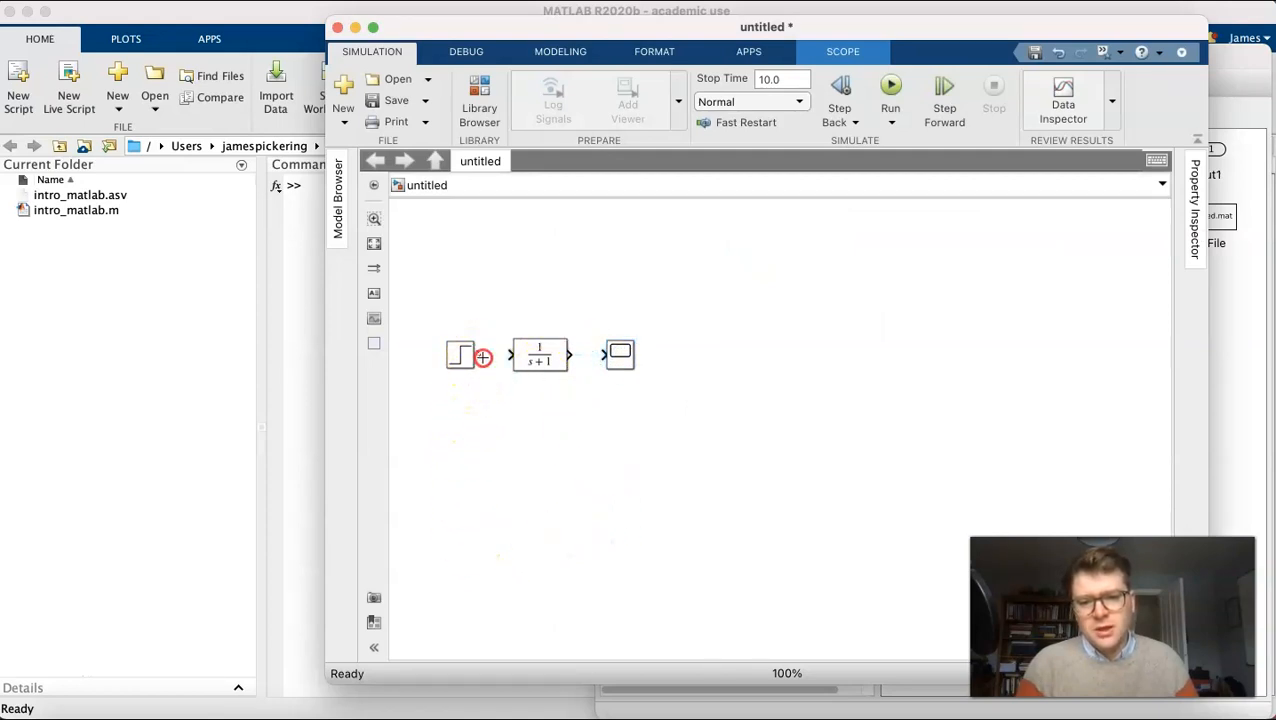
left_click(508, 354)
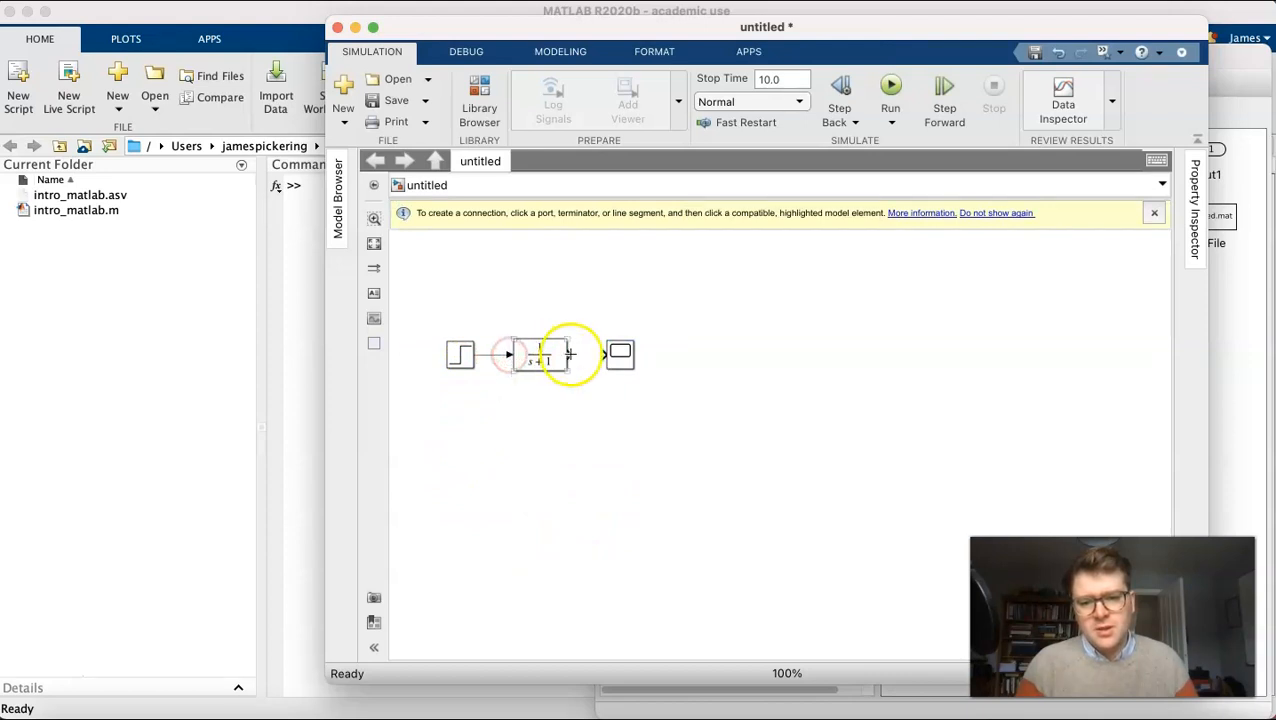
left_click(600, 355)
Move the whole block chain to a more central place on the canvas and dismiss the connection hint
left_click_drag(683, 393, 456, 336)
left_click_drag(555, 347, 679, 307)
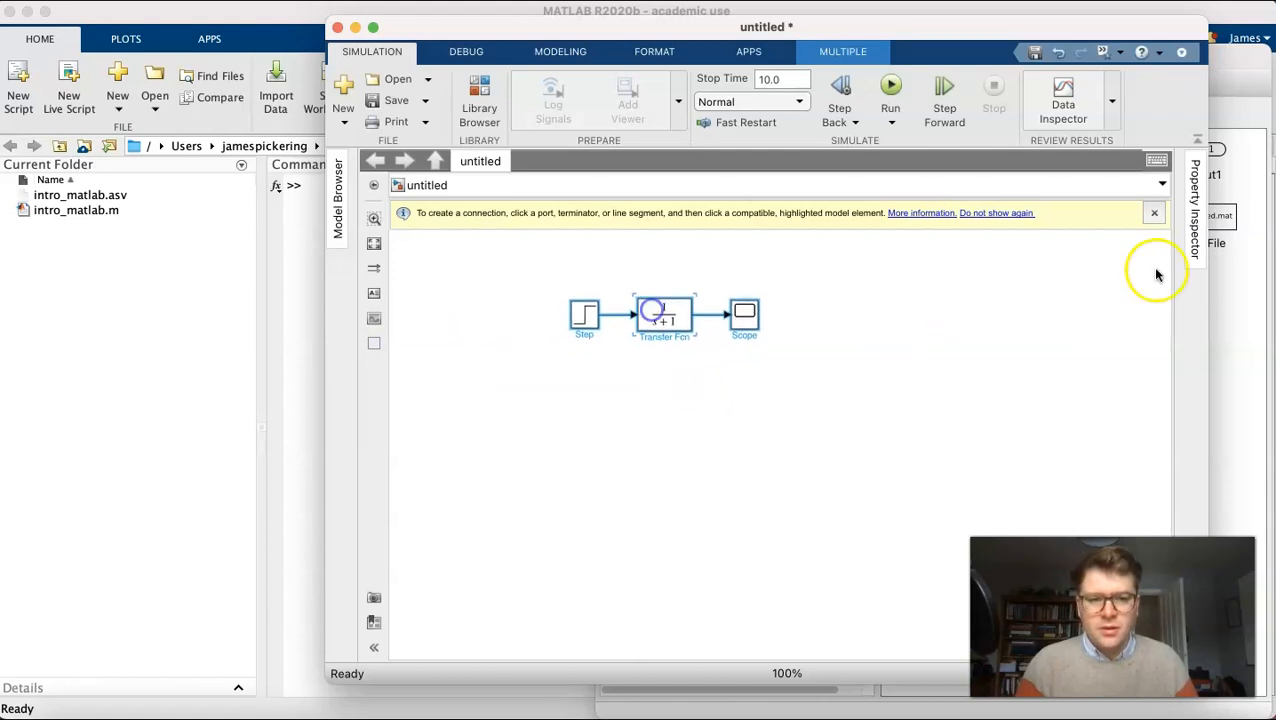
left_click(1154, 214)
left_click(818, 242)
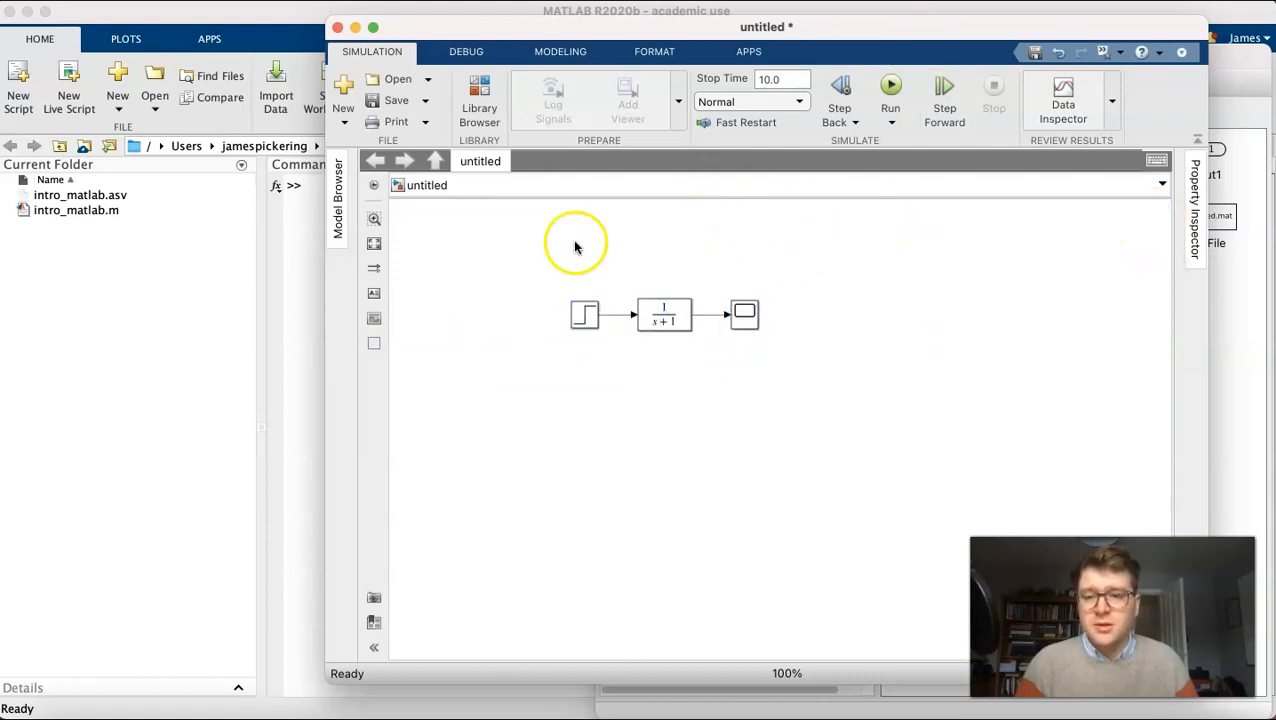
Run the simulation, view the step response in the Scope, and close the Scope window
left_click(893, 85)
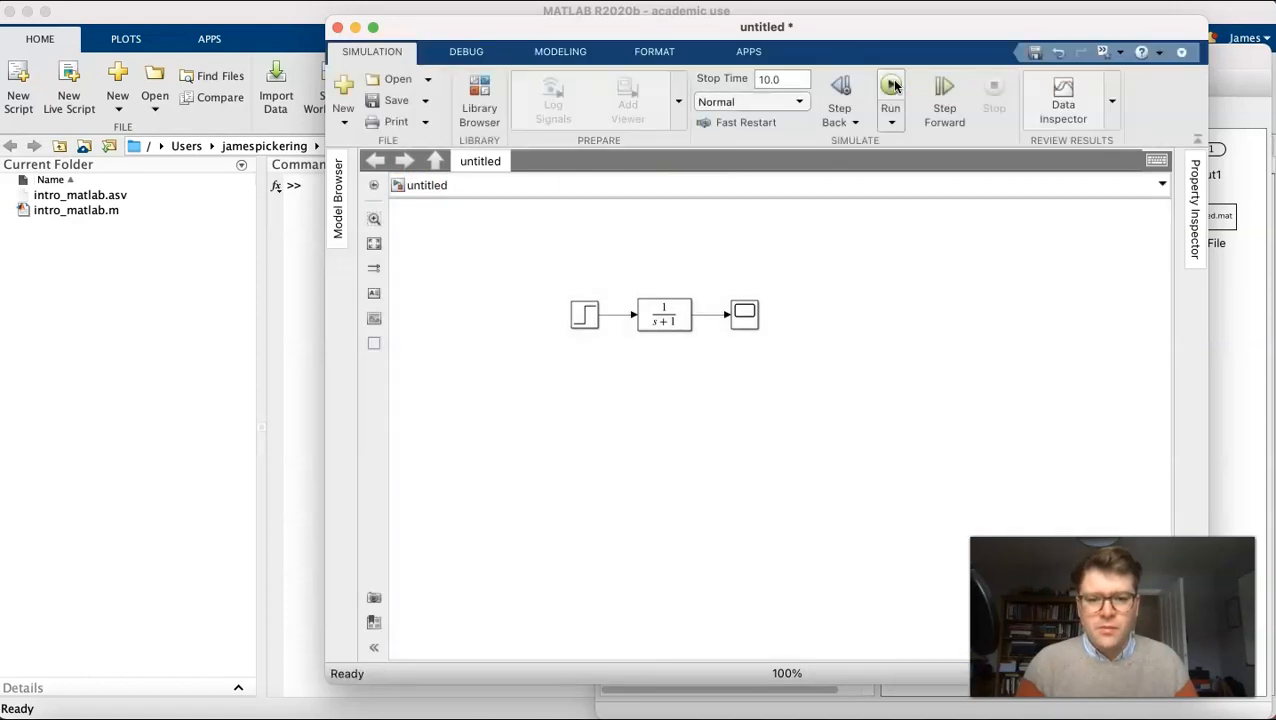
left_click(750, 312)
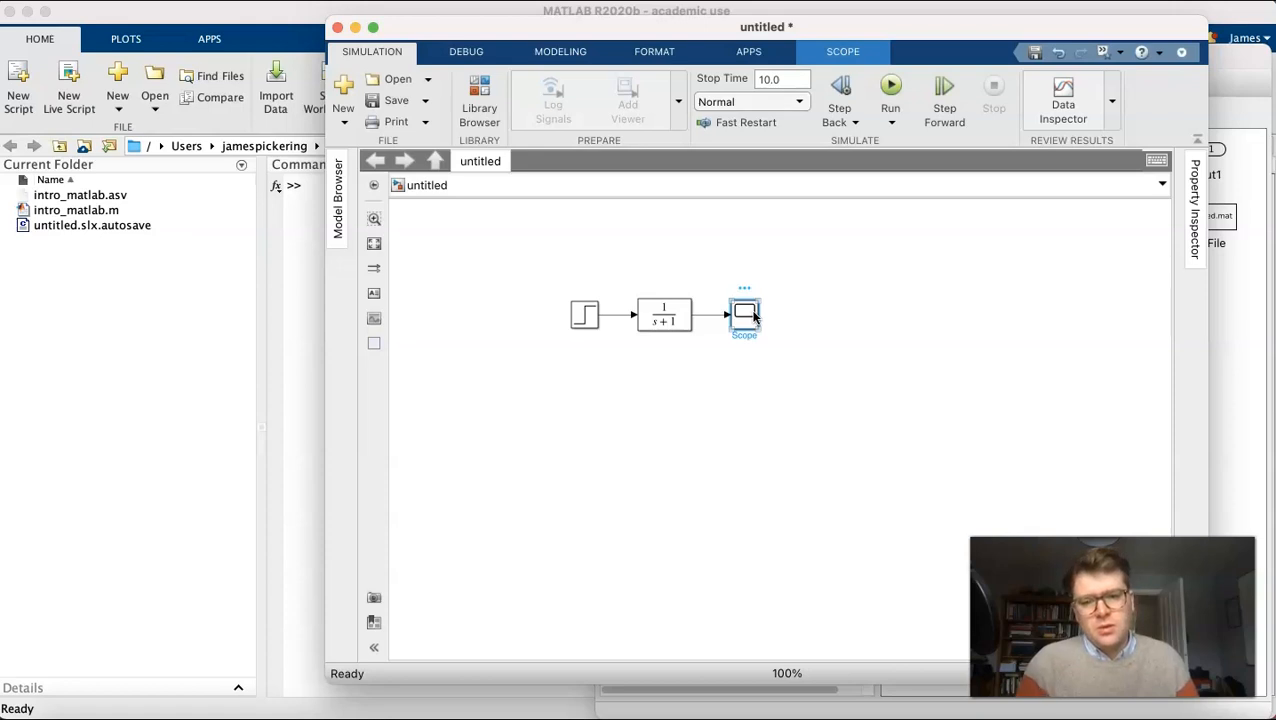
double_click(752, 315)
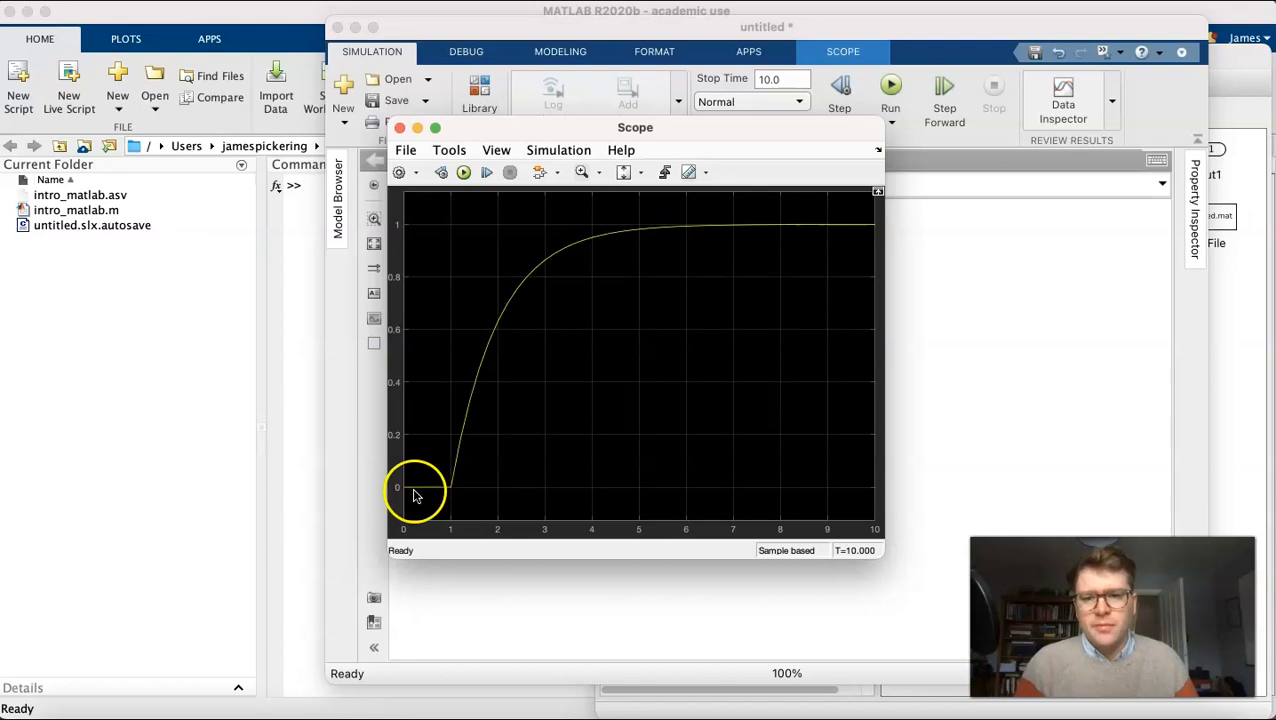
left_click(397, 128)
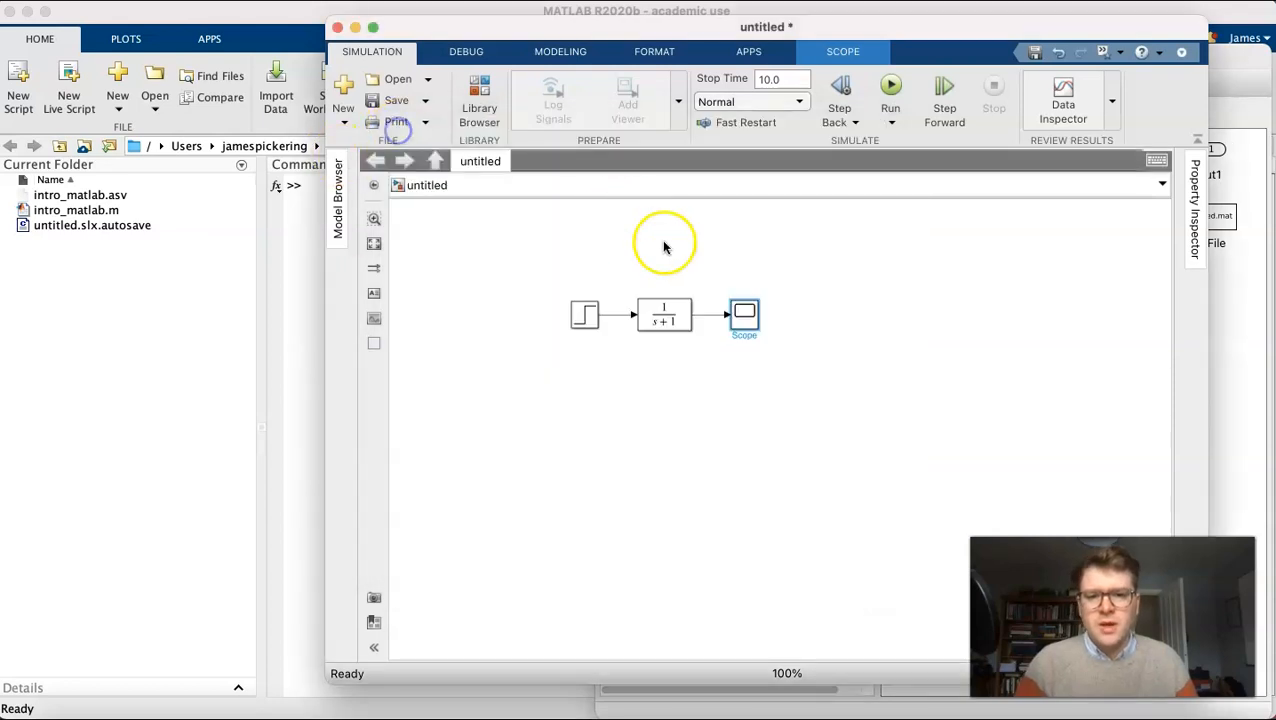
Add a Mux block from the Commonly Used Blocks library between the Transfer Fcn and the Scope
left_click(479, 106)
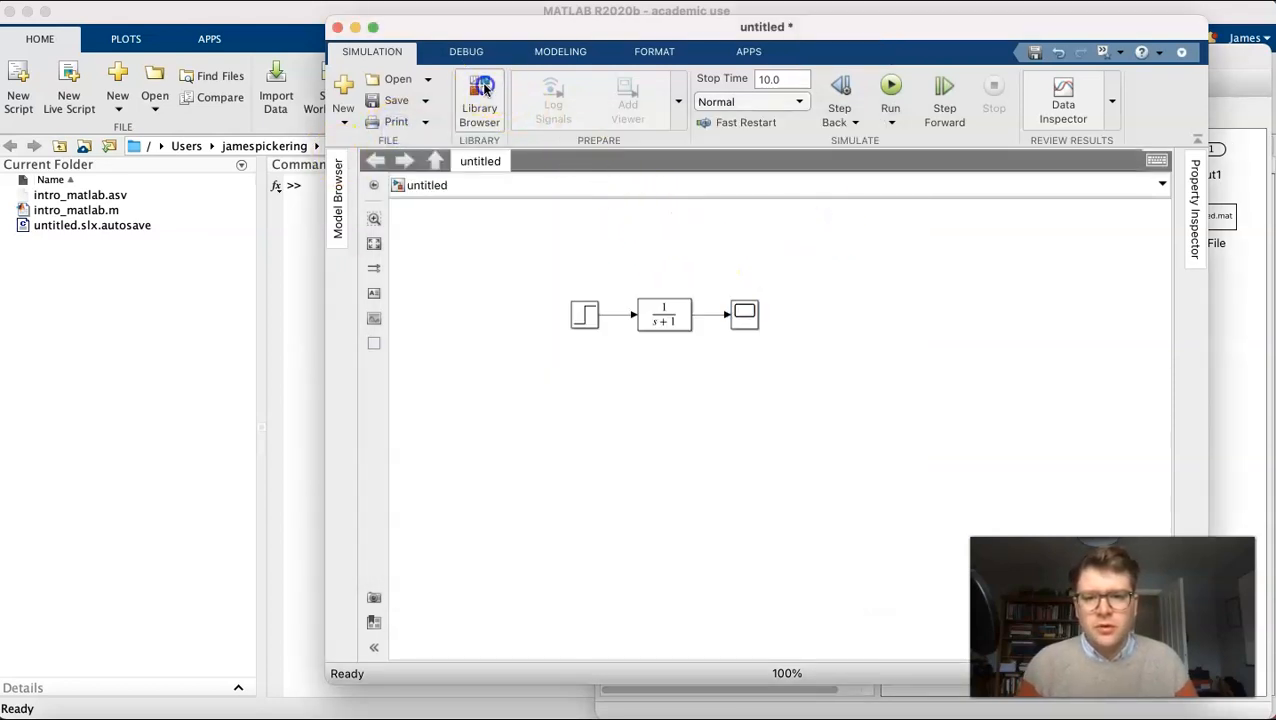
left_click(679, 171)
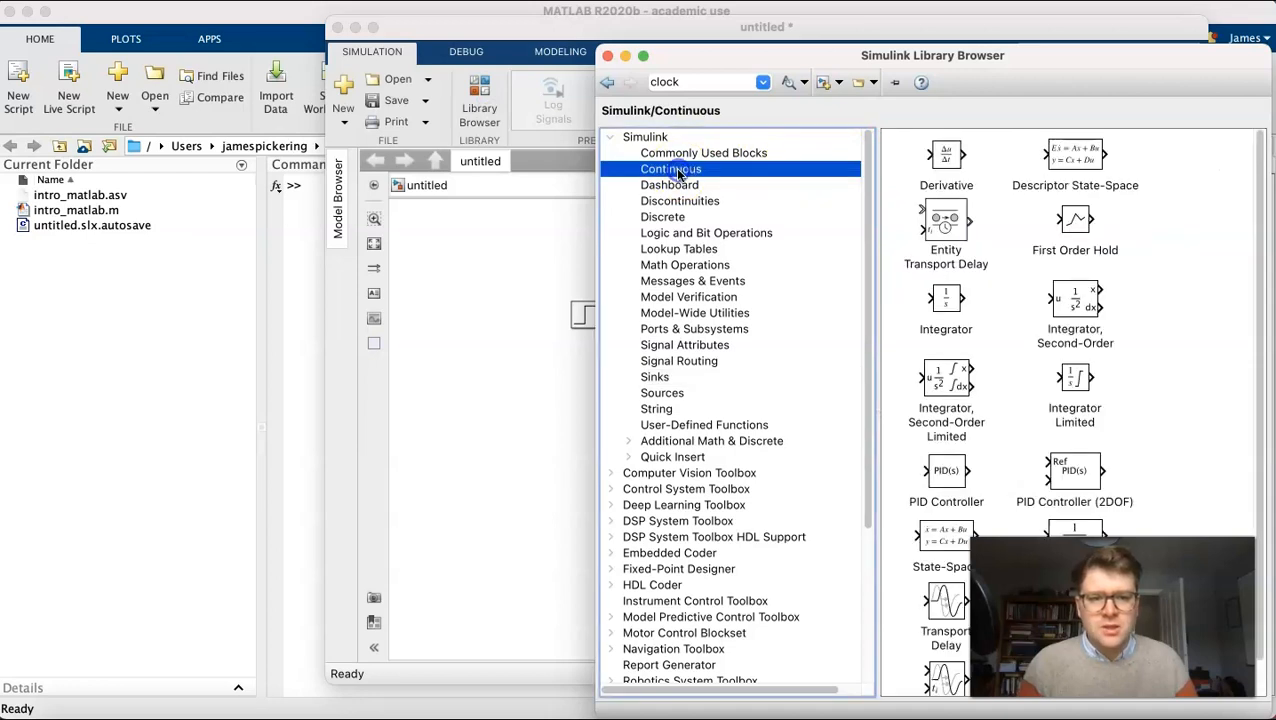
left_click(681, 153)
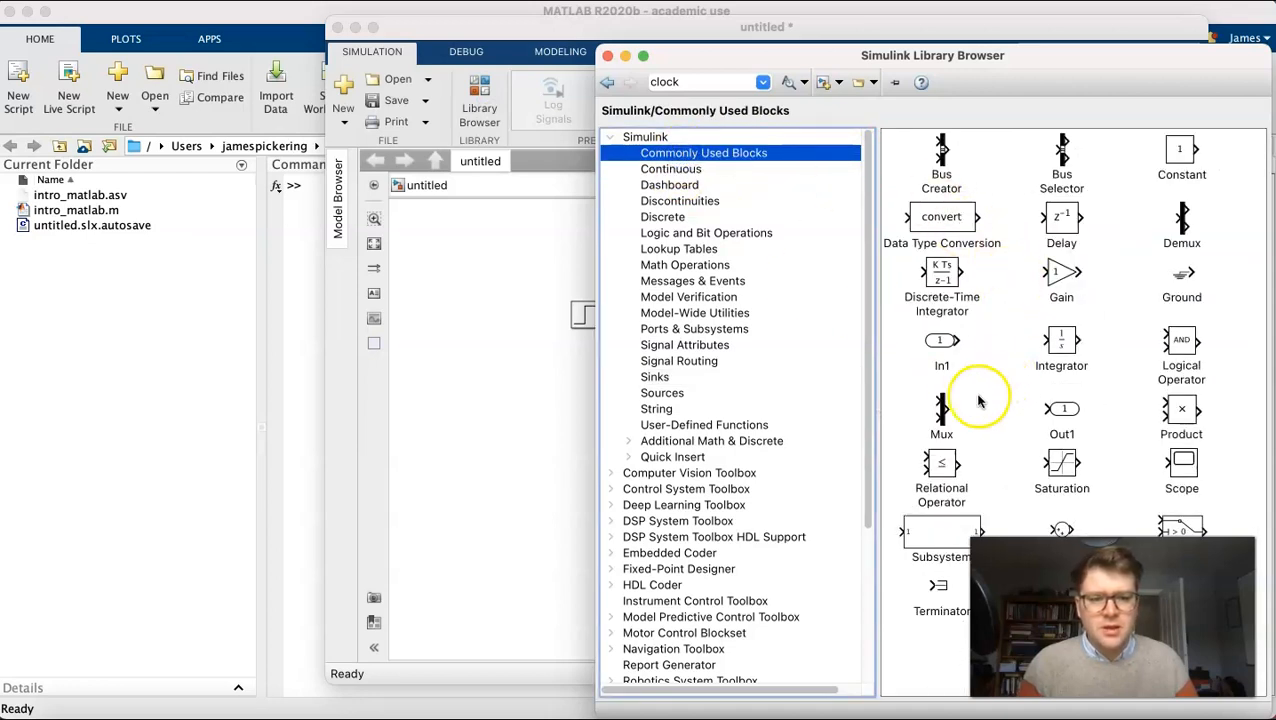
left_click_drag(960, 428, 716, 310)
left_click(723, 314)
left_click(722, 314)
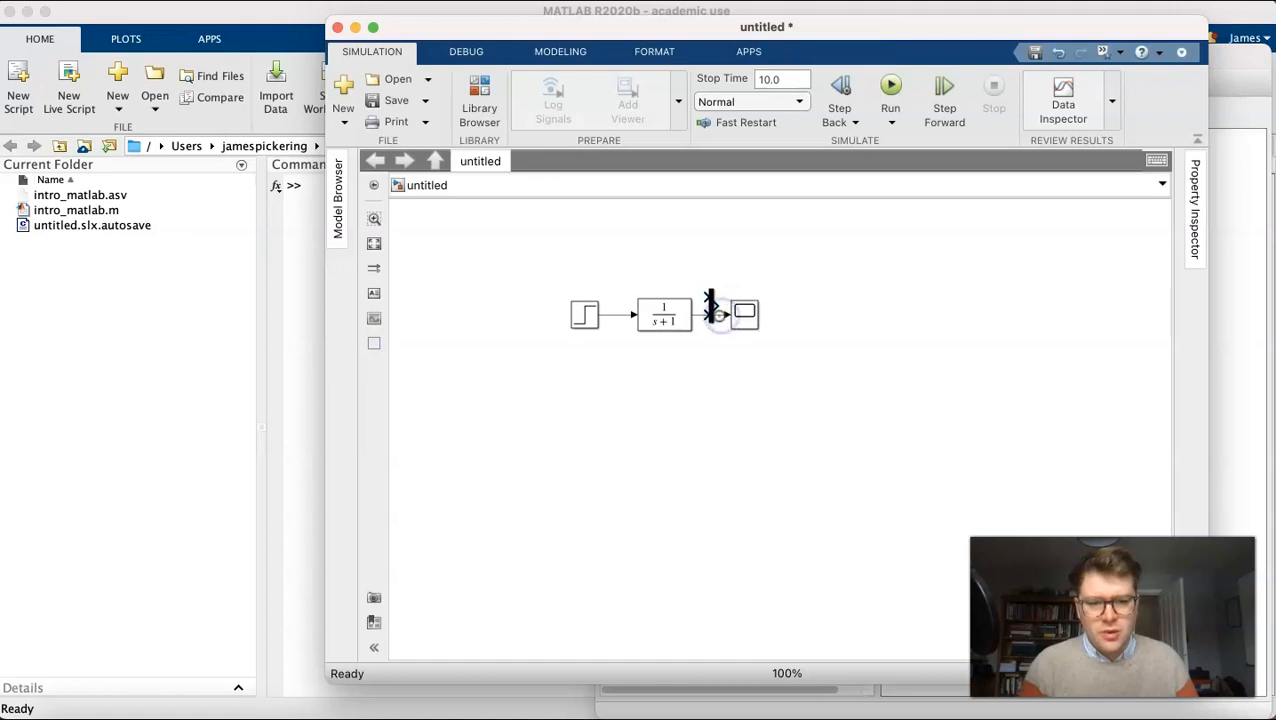
left_click(718, 316)
left_click(722, 317)
Move the Scope away and wire it to the Mux output, feeding the Mux with the Transfer Fcn output and a branch of the Step signal
left_click_drag(742, 315, 812, 313)
left_click(770, 313)
key("Delete")
left_click_drag(694, 315, 798, 305)
mouse_move(709, 296)
left_mouse_down()
mouse_move(655, 285)
mouse_move(618, 295)
mouse_move(611, 314)
left_mouse_up()
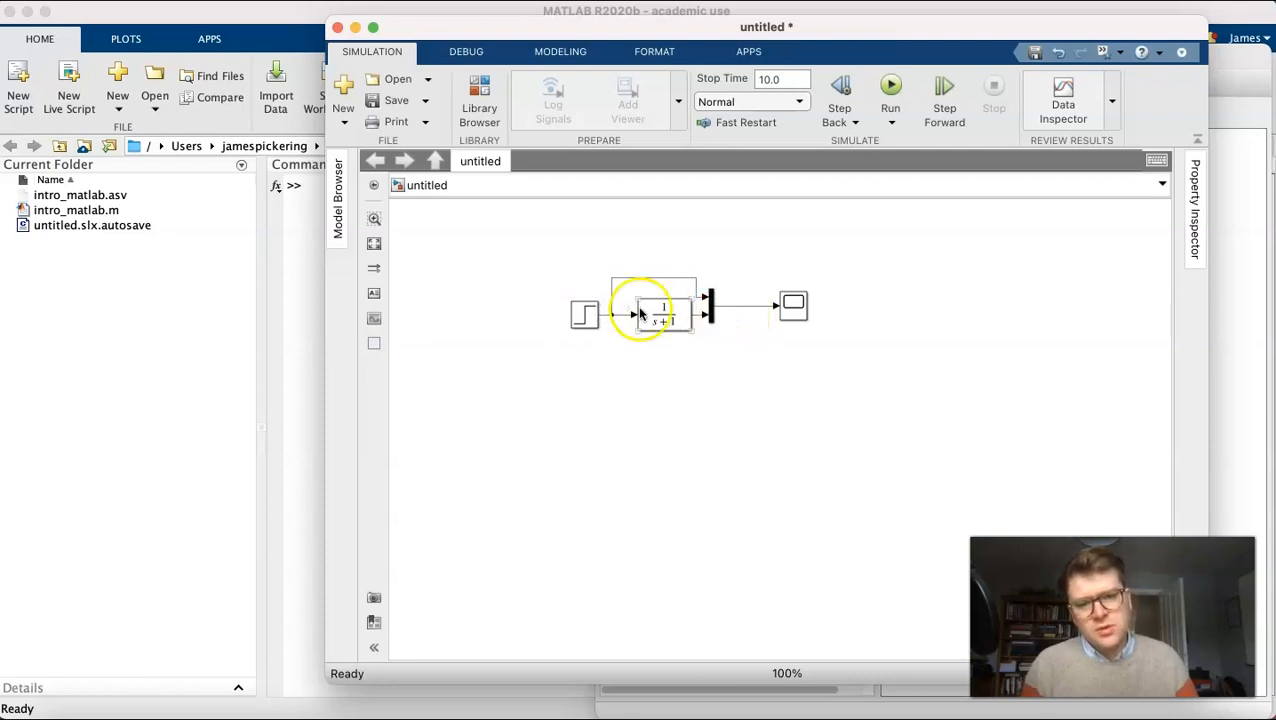
Bring the Scope closer to the Mux and run the simulation to compare the step input with the response in the Scope
left_click_drag(800, 312, 752, 313)
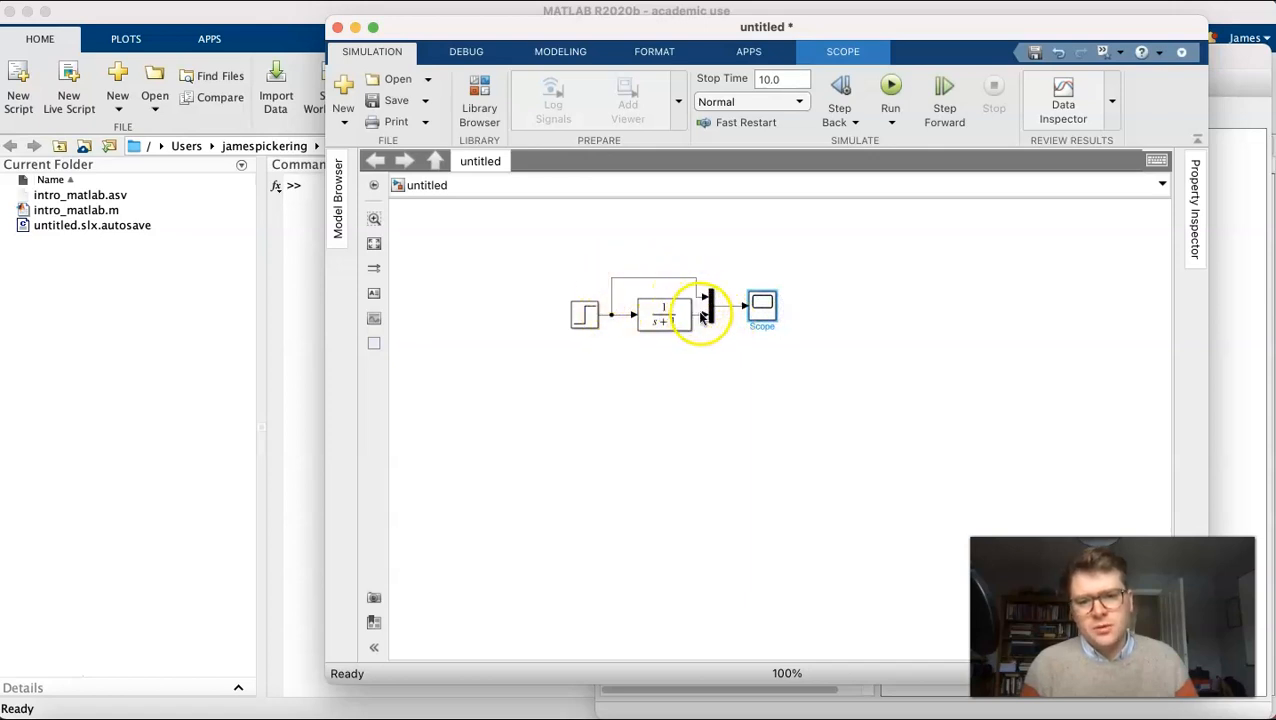
left_click(891, 88)
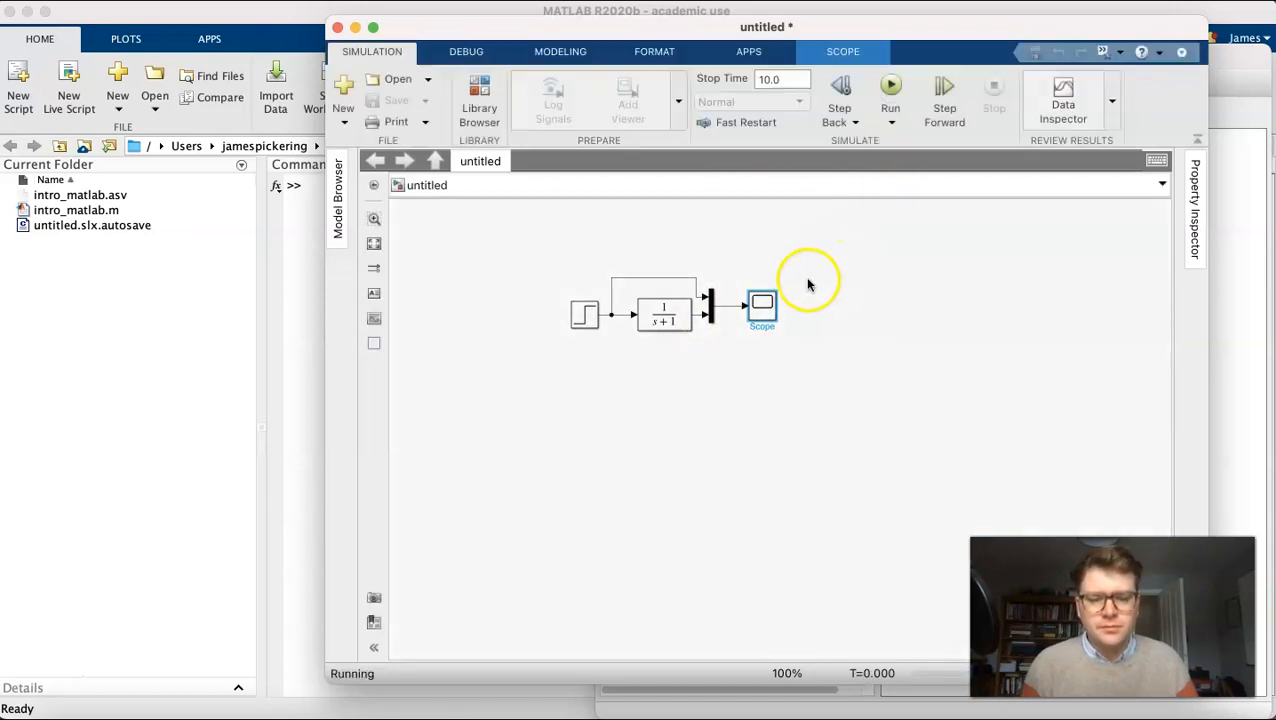
double_click(781, 304)
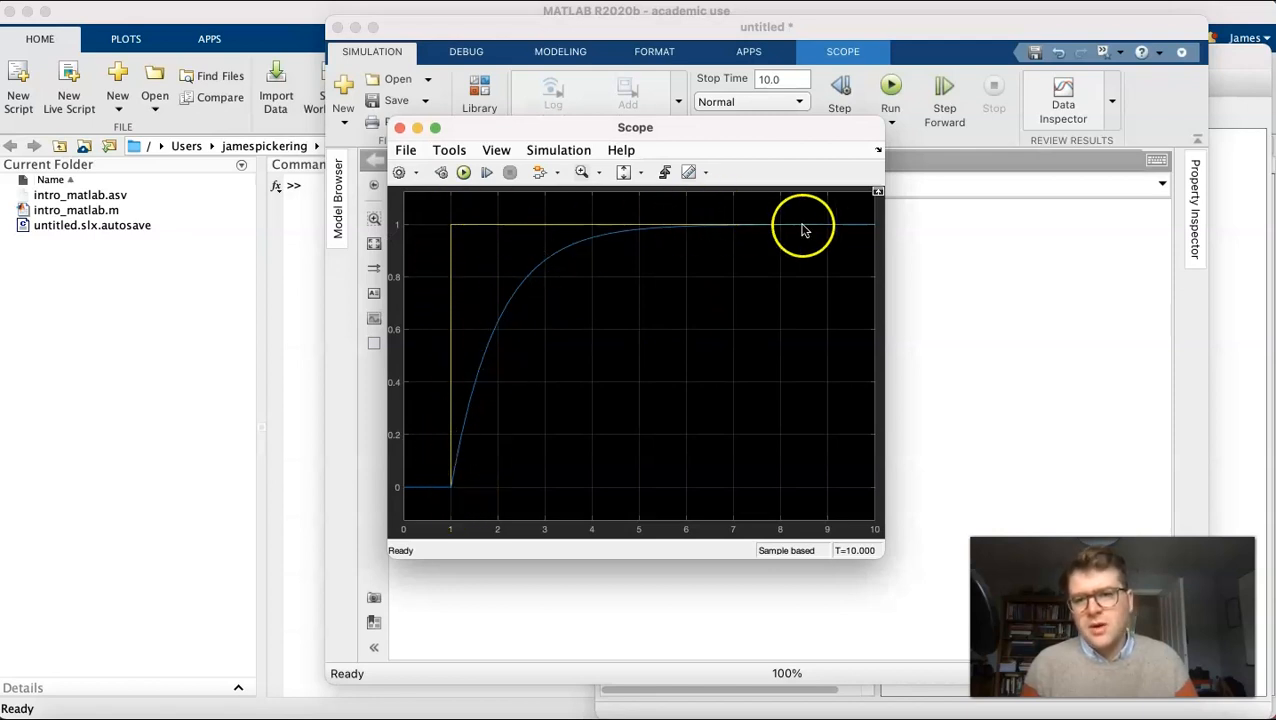
left_click(399, 130)
Move the Mux and Scope together farther from the Transfer Fcn block and set its denominator coefficients to [1 1 1]
left_click_drag(812, 345, 703, 291)
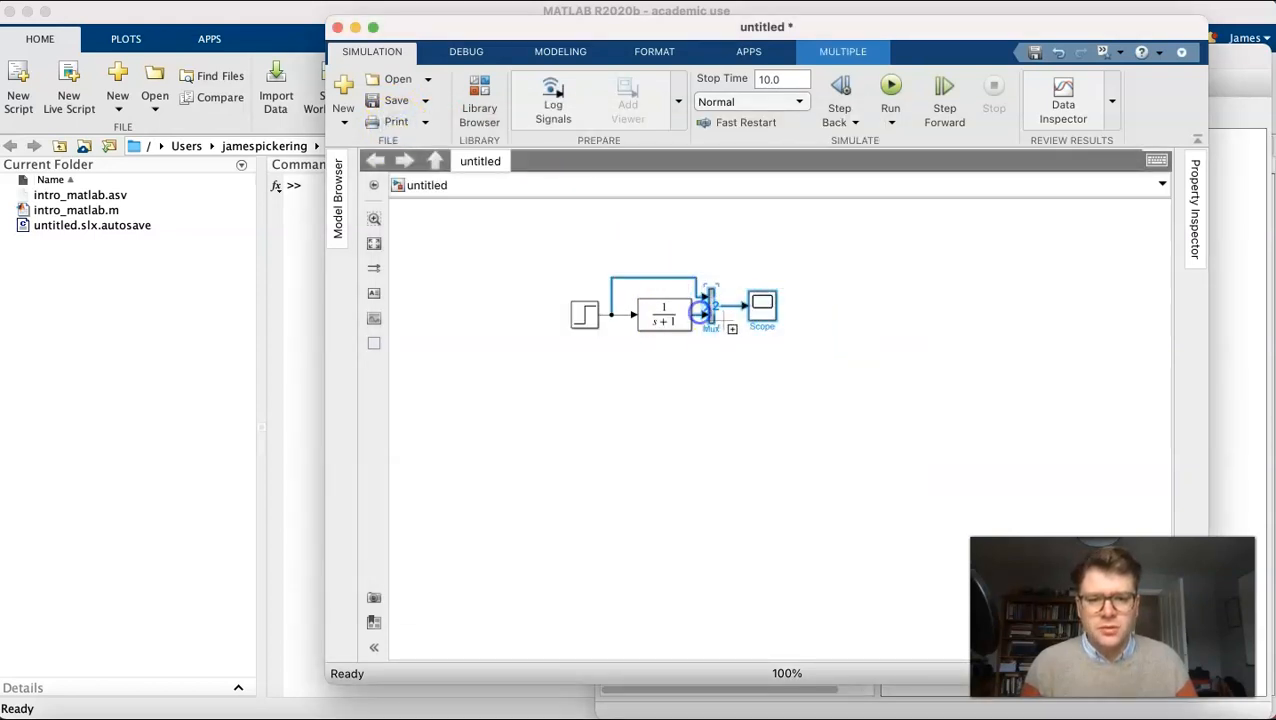
left_click_drag(763, 307, 857, 308)
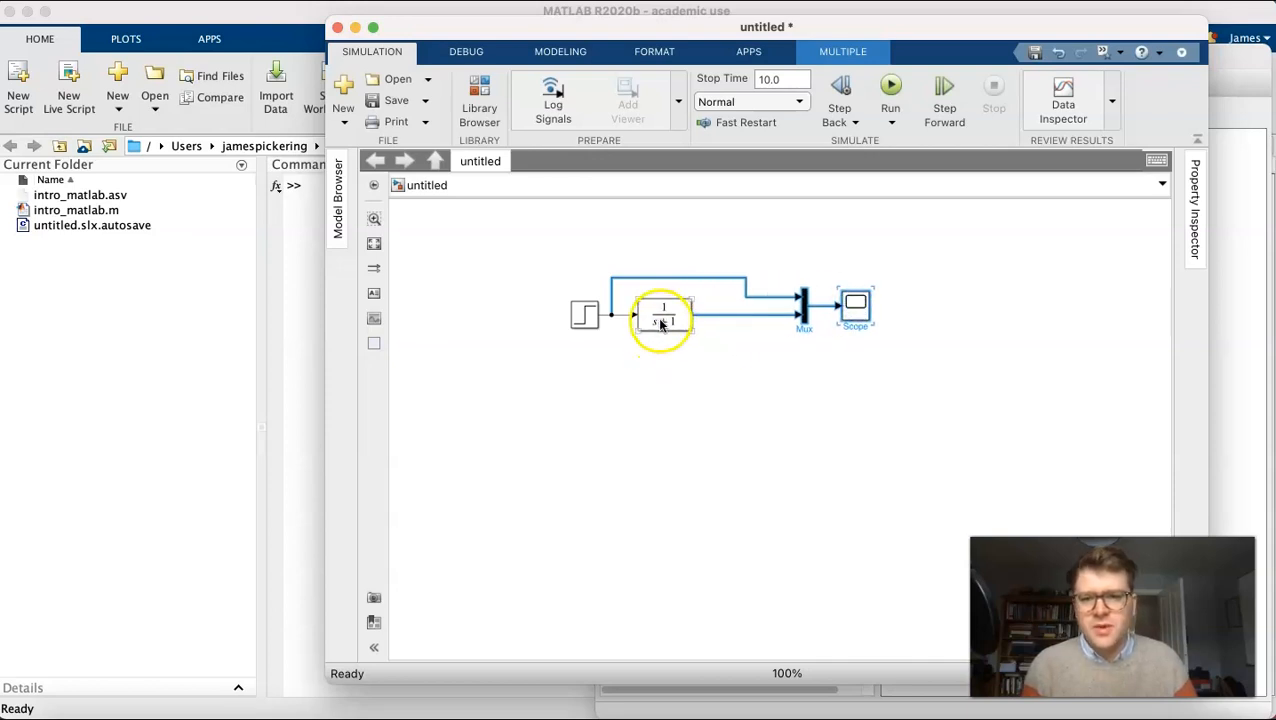
double_click(668, 318)
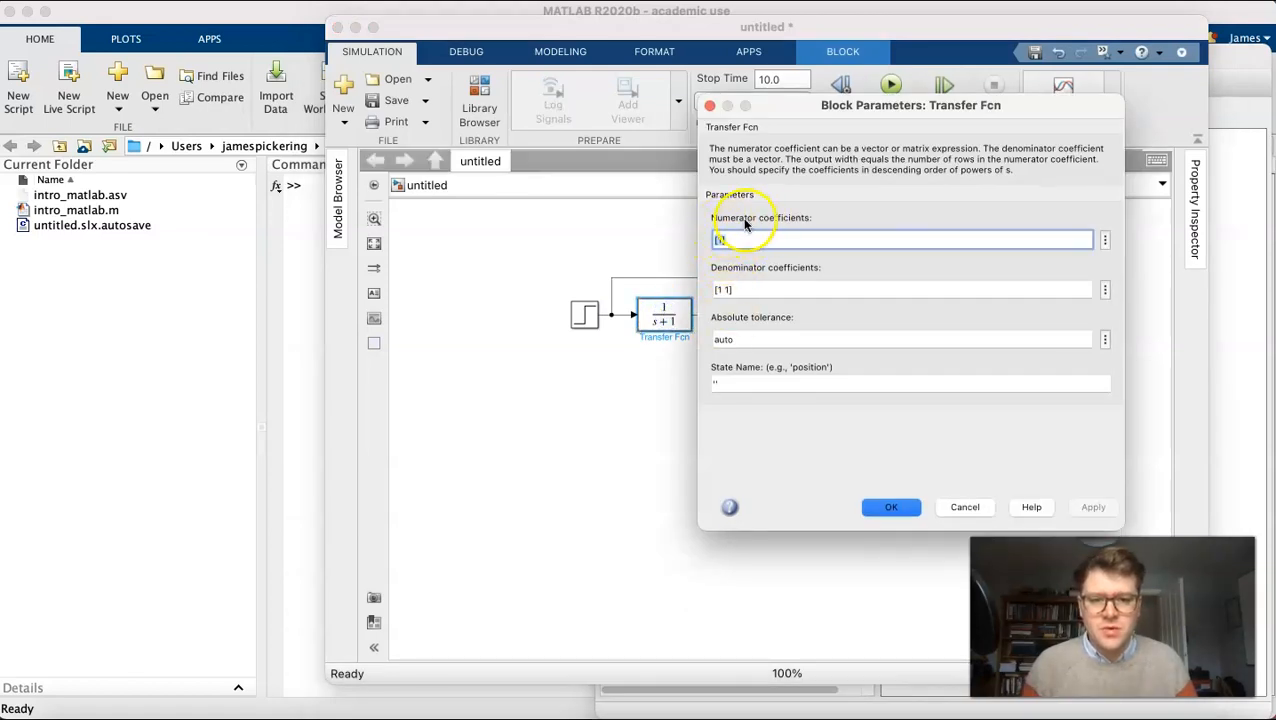
left_click(727, 289)
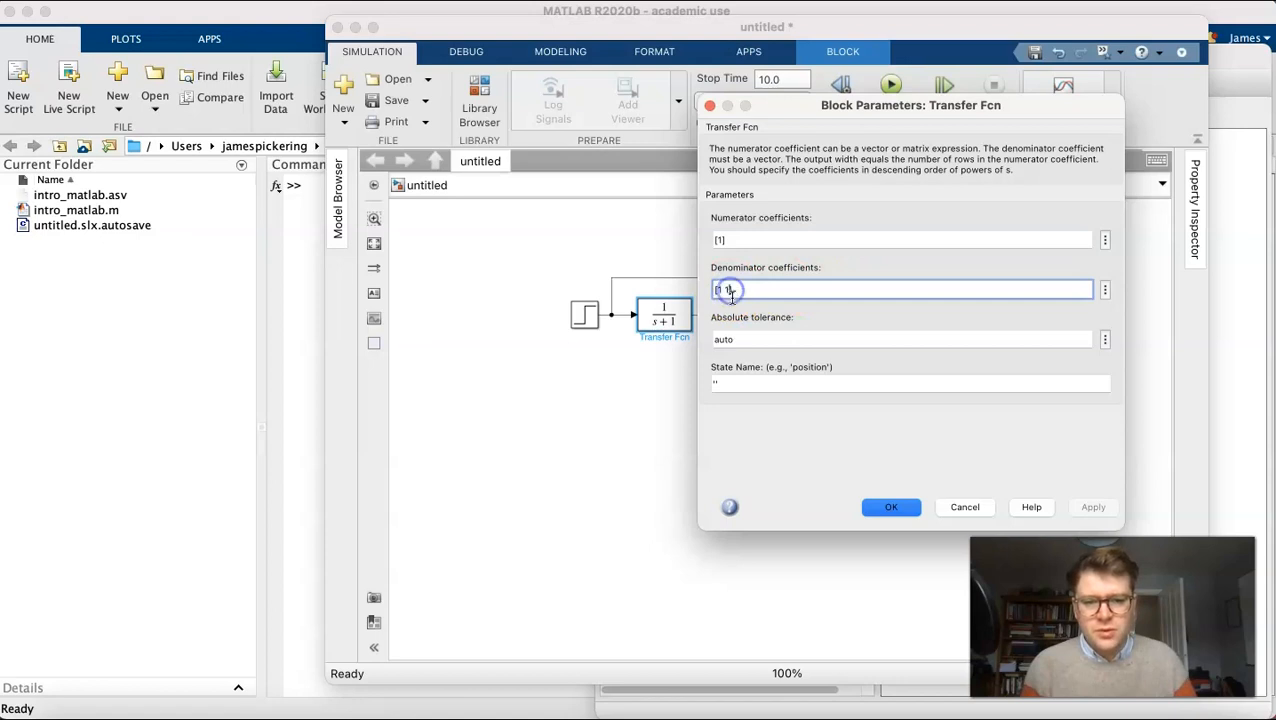
type("]")
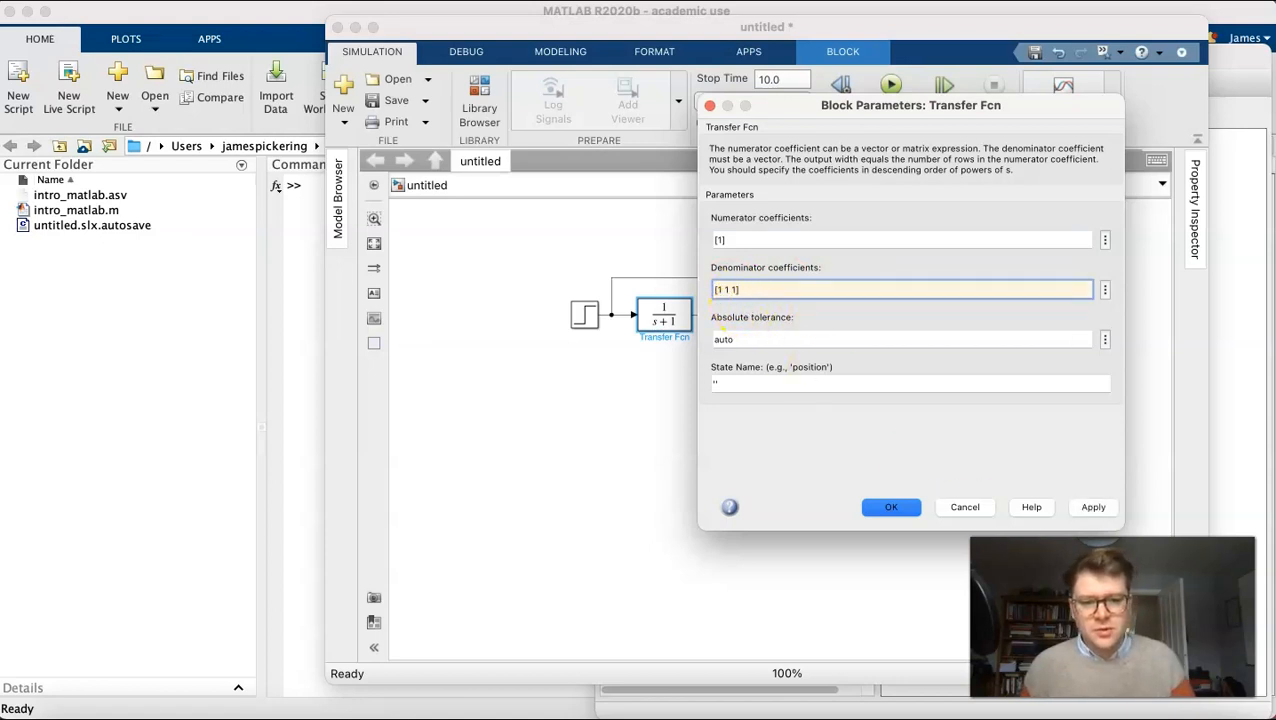
left_click(1094, 509)
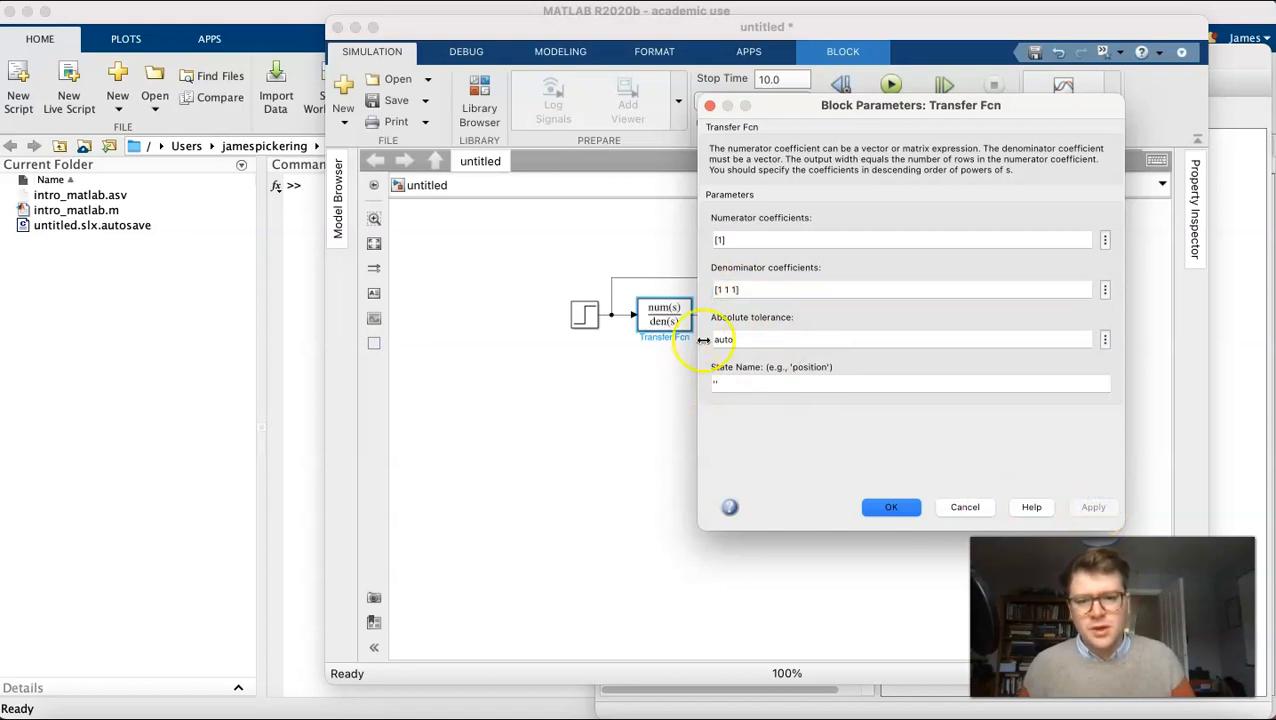
Move the parameters dialog aside and widen the Transfer Fcn block until its full second-order expression fits inside
left_click_drag(831, 100, 893, 122)
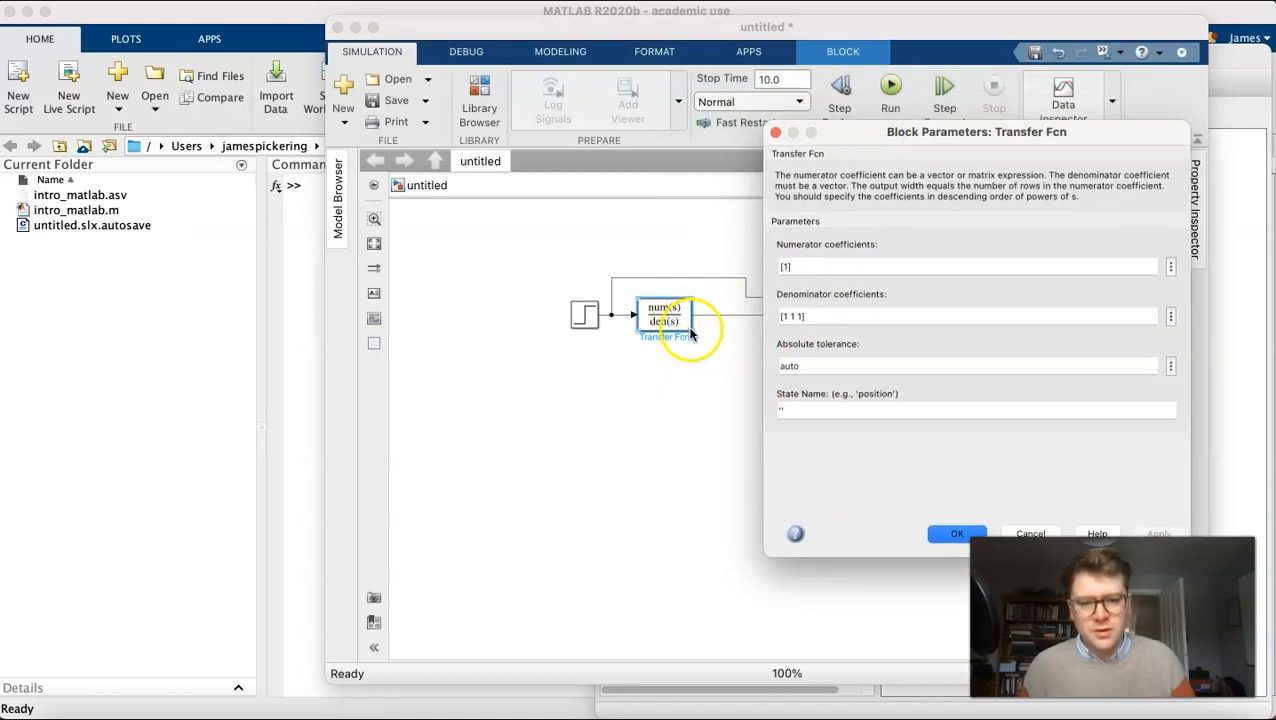
left_click(716, 347)
left_click(690, 329)
left_click_drag(691, 329, 713, 330)
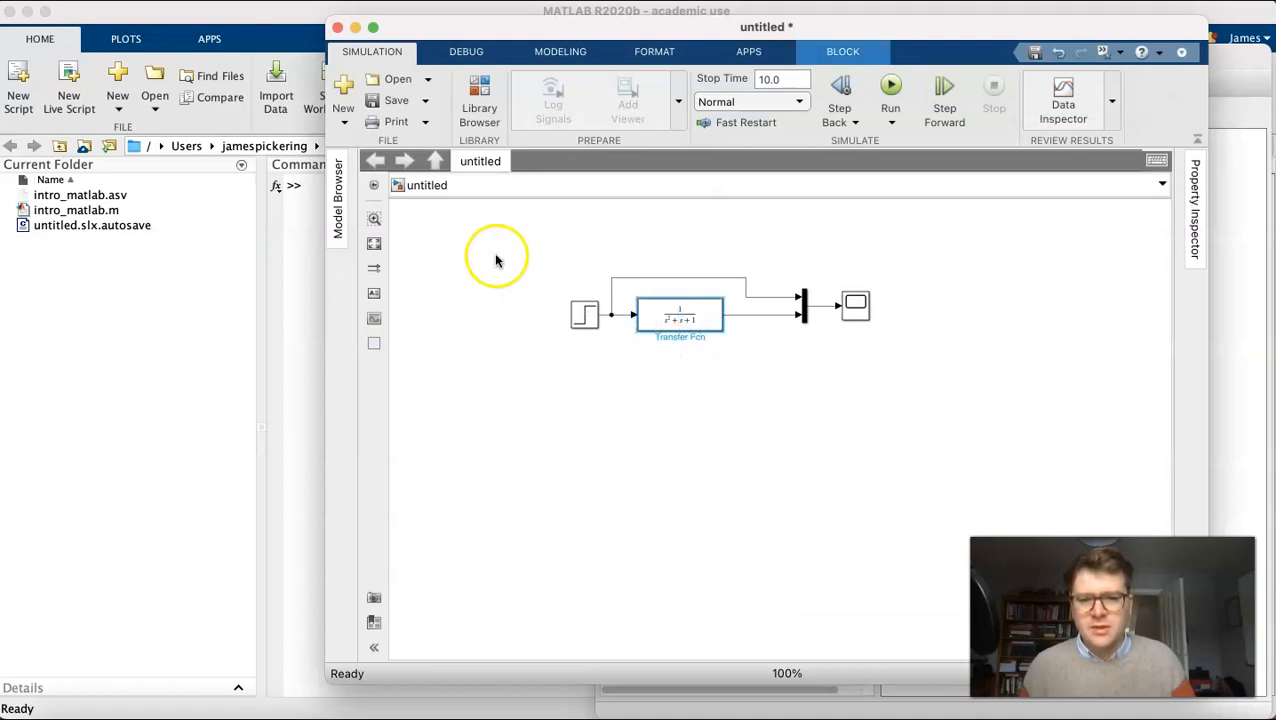
Change the Transfer Fcn denominator coefficients to [1 2 3] and apply them
left_click(376, 247)
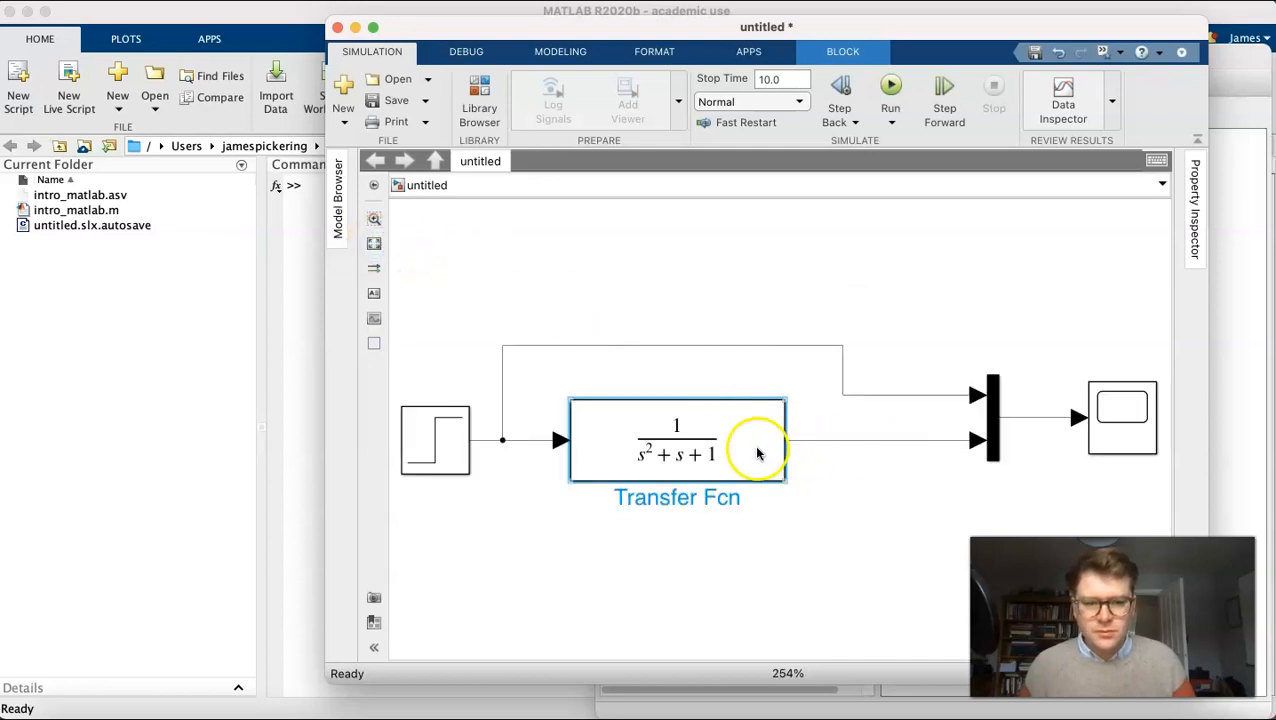
left_click(659, 448)
double_click(659, 448)
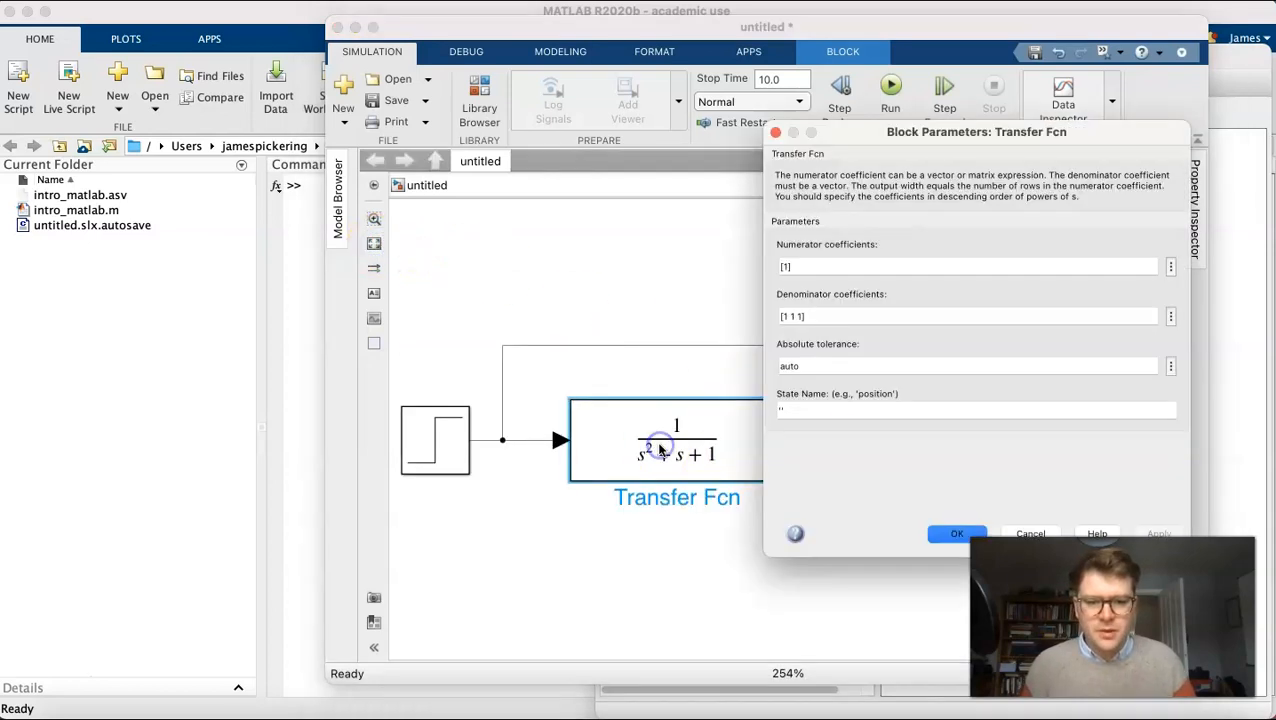
left_click(801, 317)
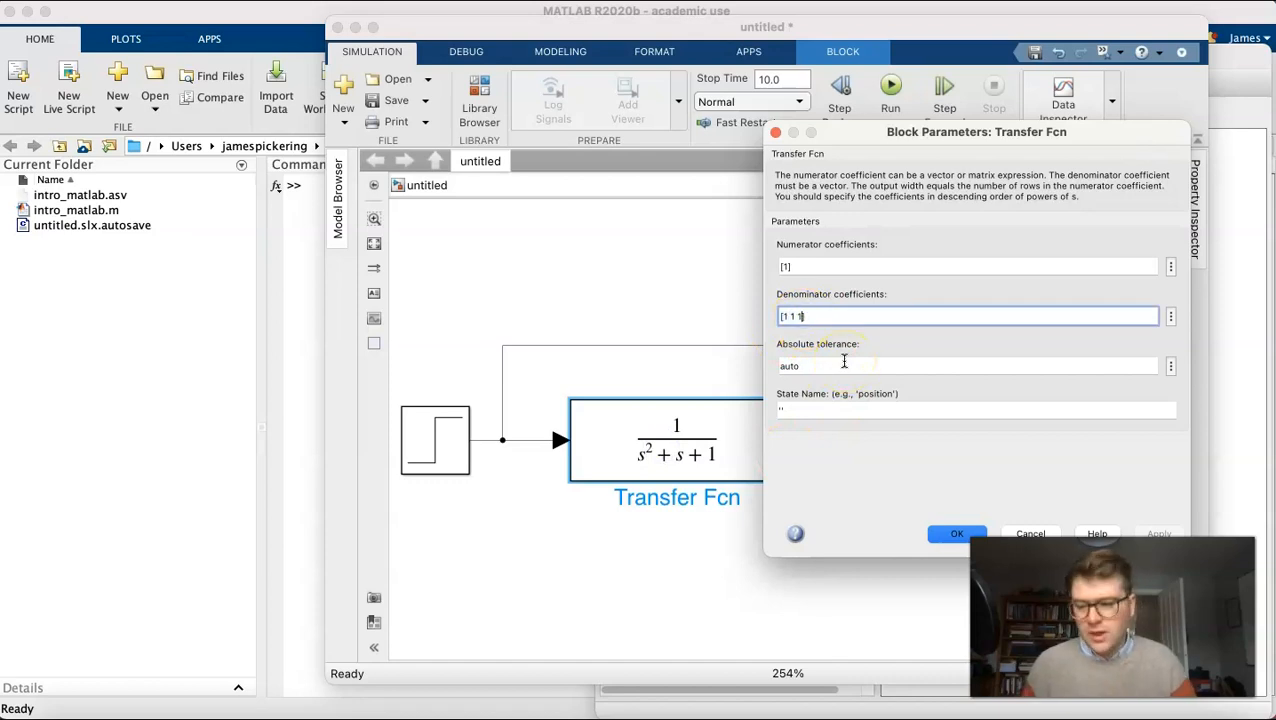
key("BackSpace")
key("BackSpace")
key("BackSpace")
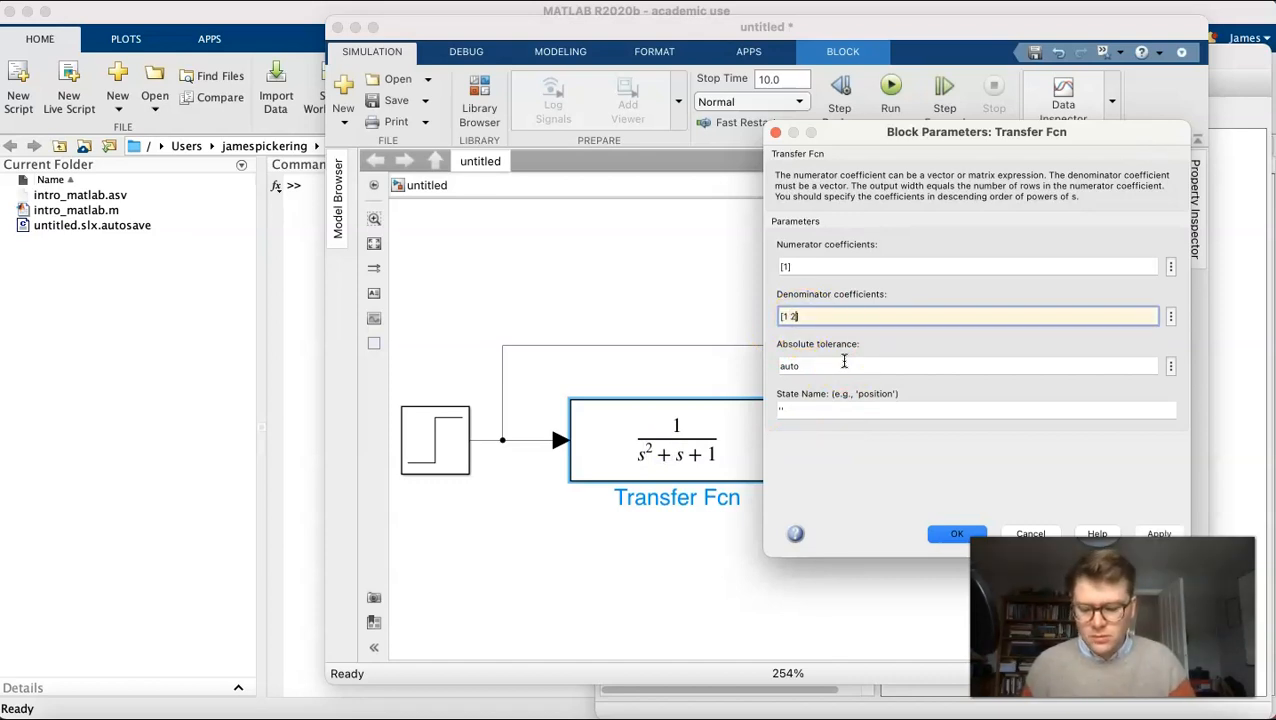
left_click(1150, 533)
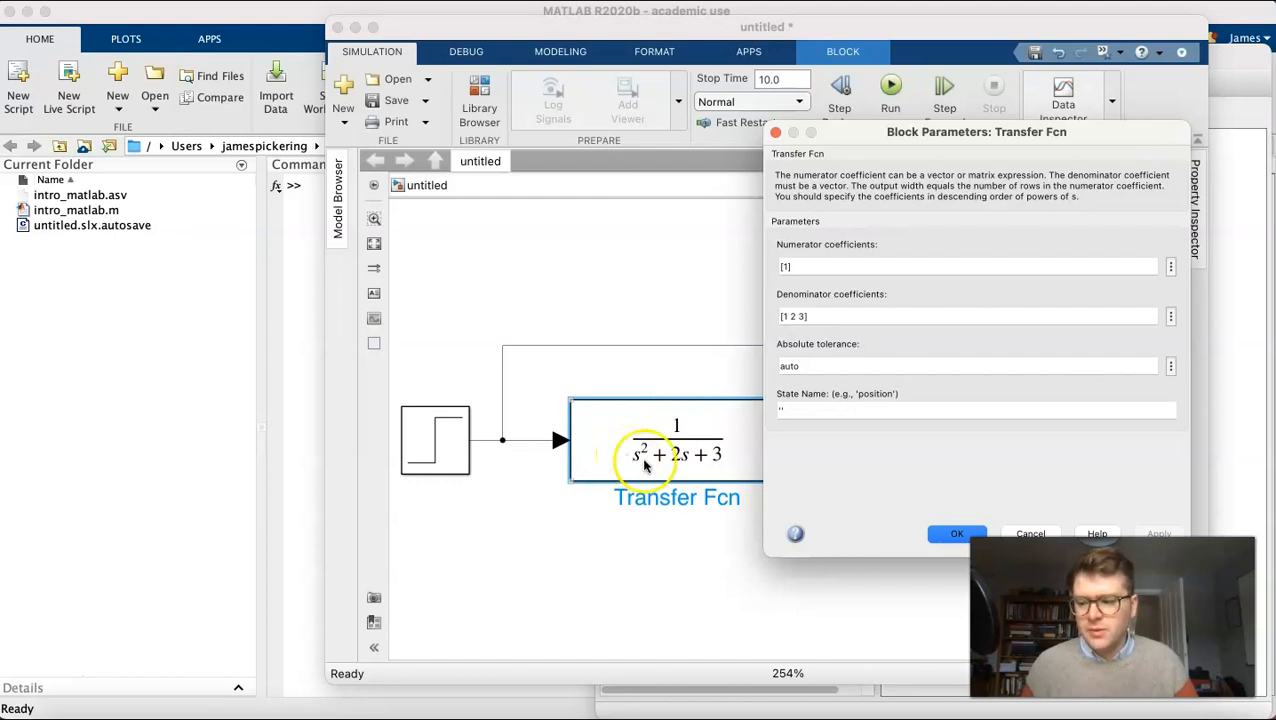
Set the Transfer Fcn numerator coefficients to [3] and apply the change
left_click(787, 267)
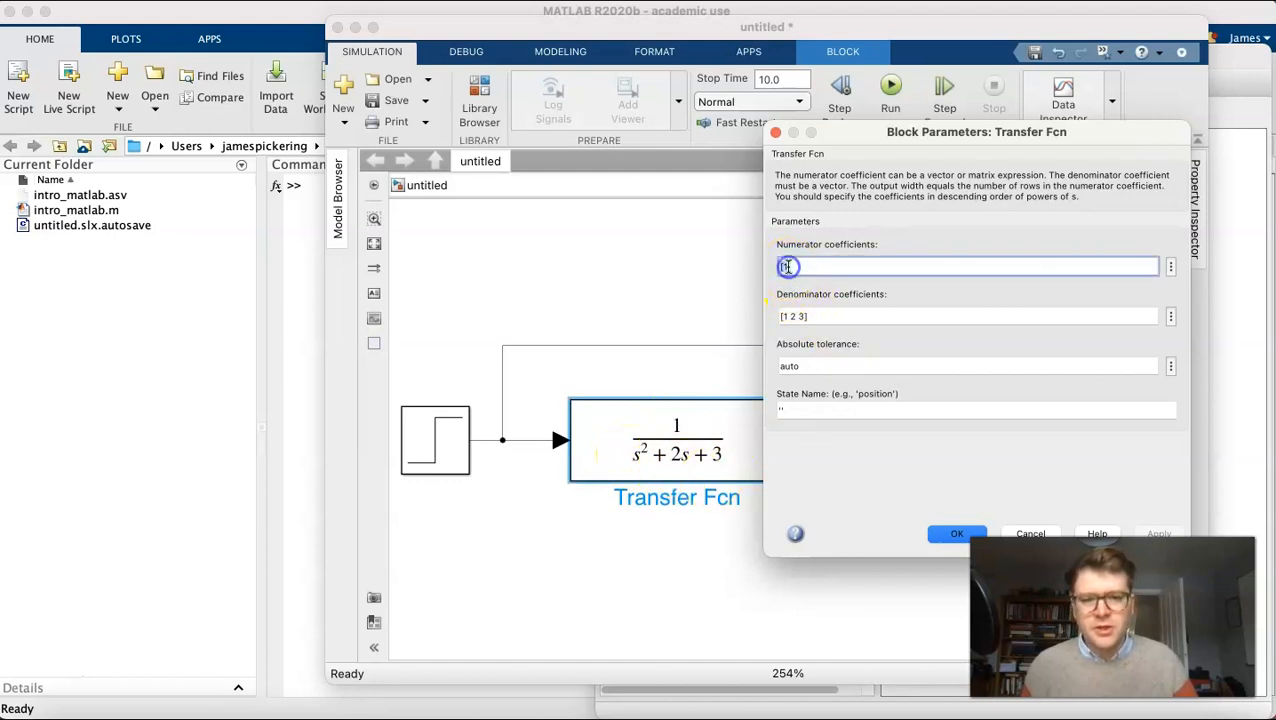
type("3")
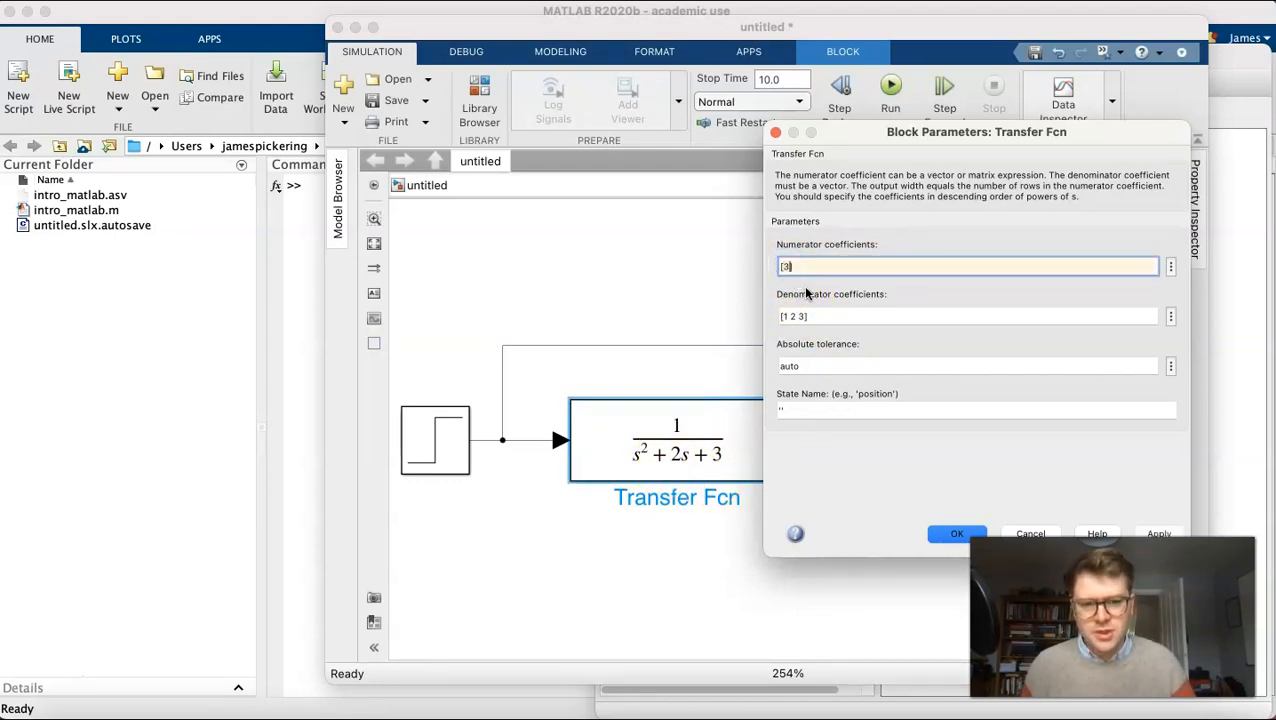
left_click(1160, 532)
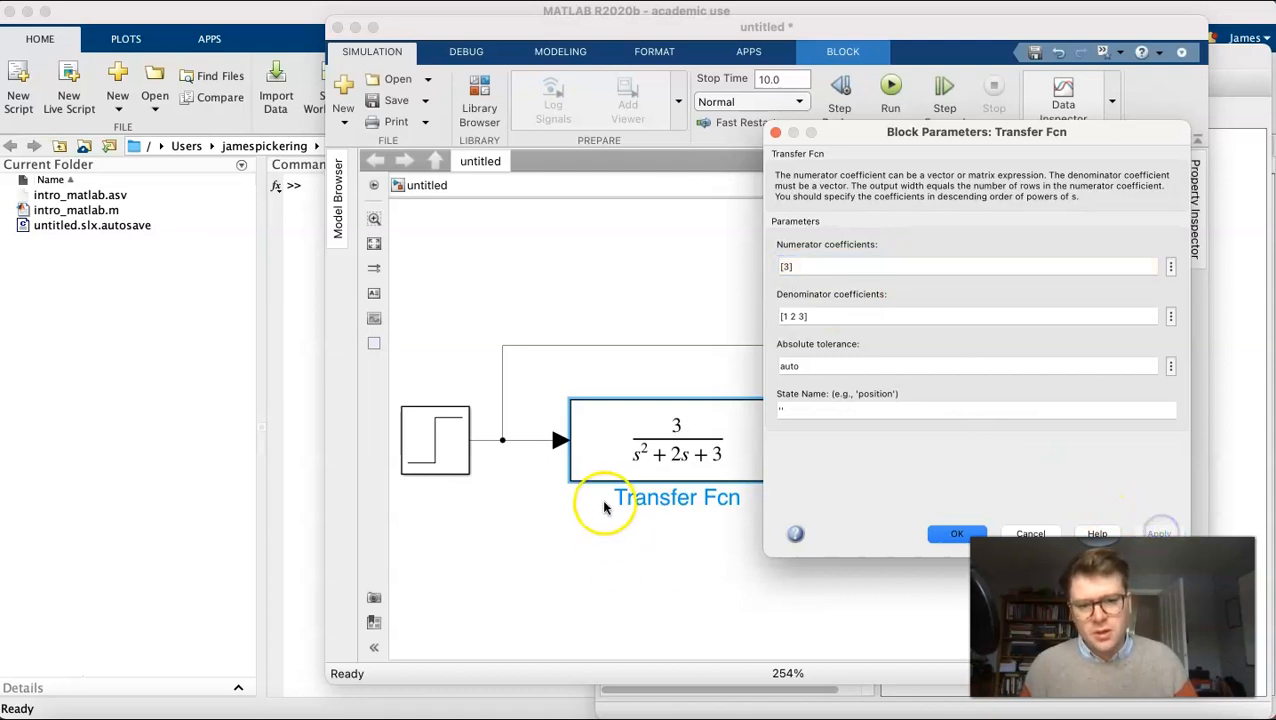
Apply denominator coefficients [1 2 3 4] to the Transfer Fcn and widen the block so the third-order expression fits
triple_click(800, 316)
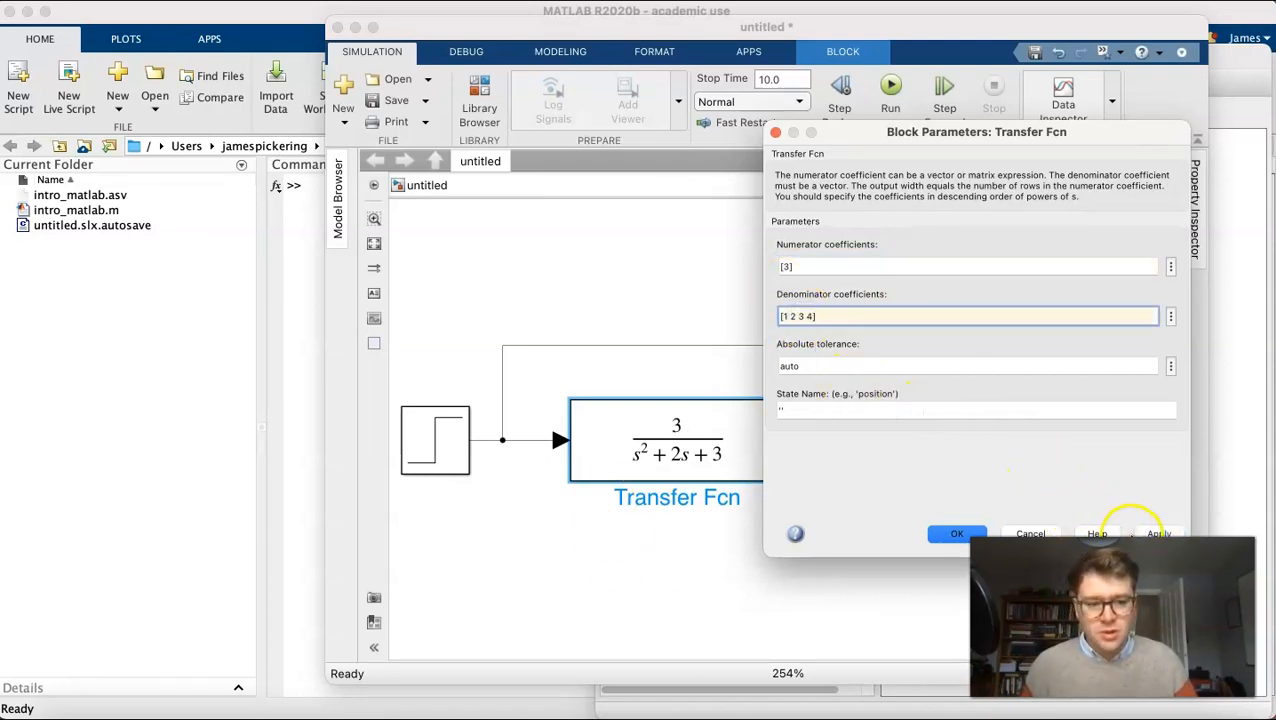
left_click(1145, 533)
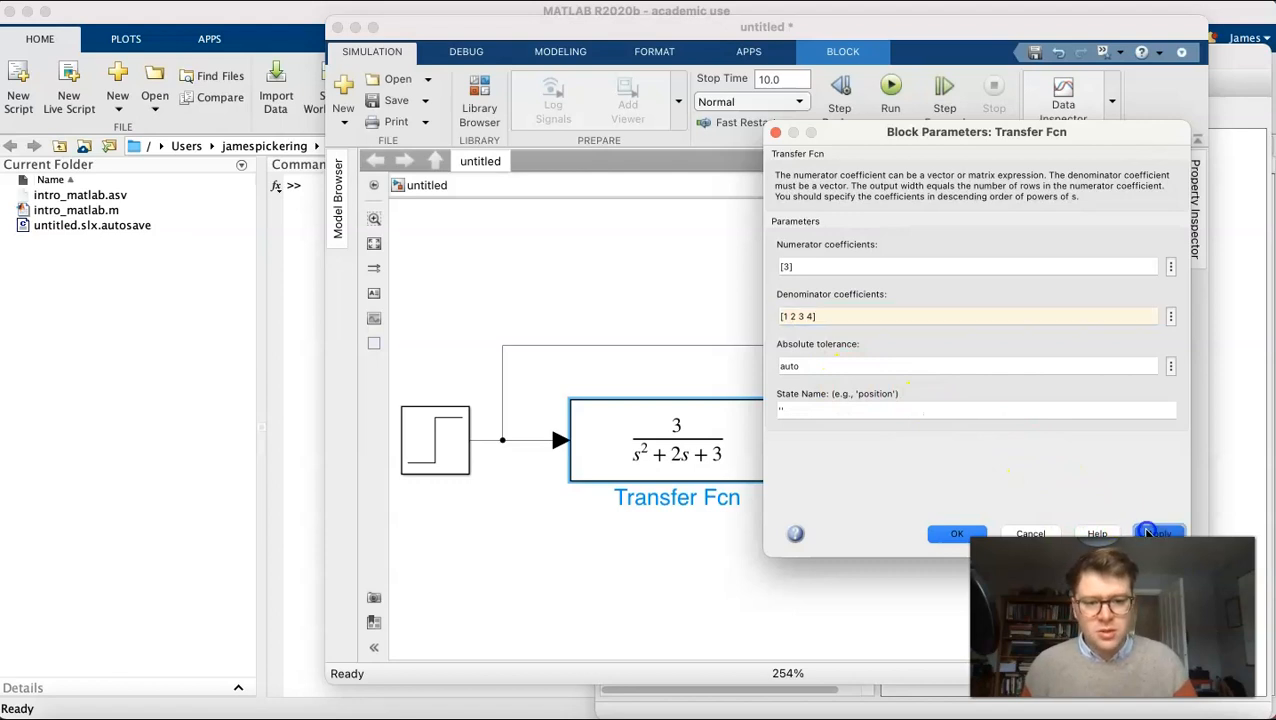
left_click_drag(830, 130, 945, 125)
left_click(763, 480)
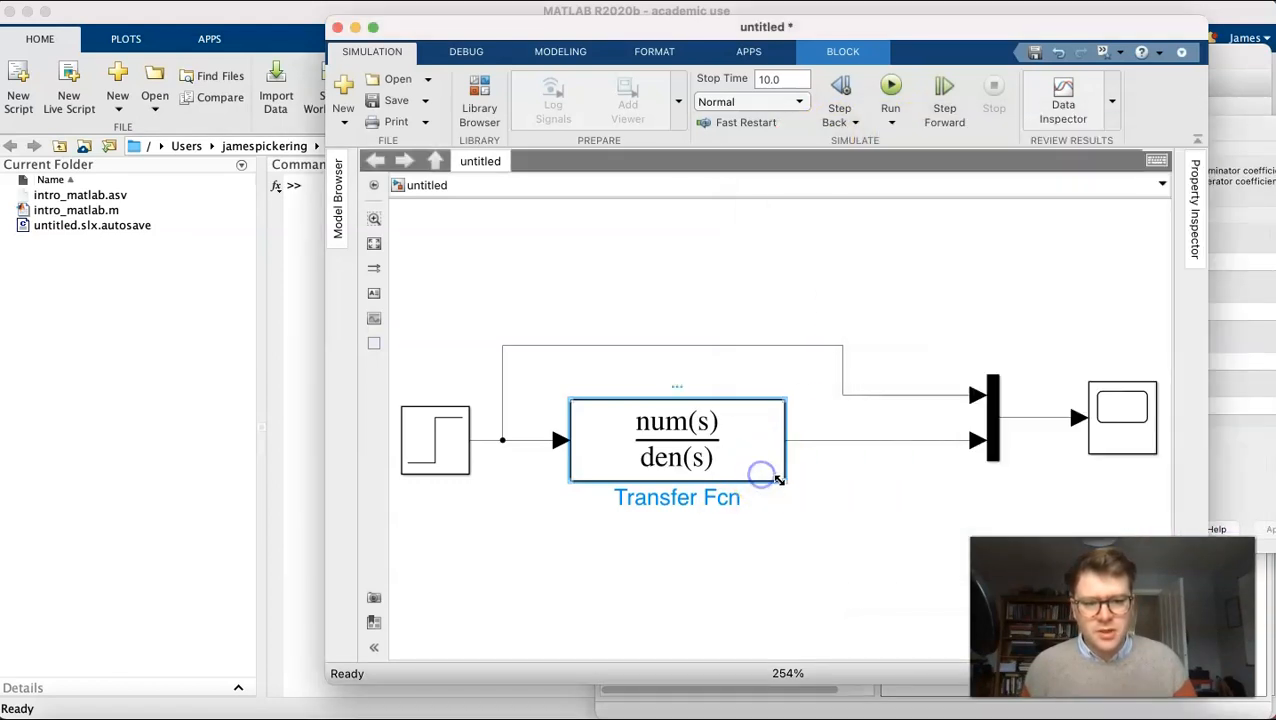
left_click_drag(763, 480, 847, 480)
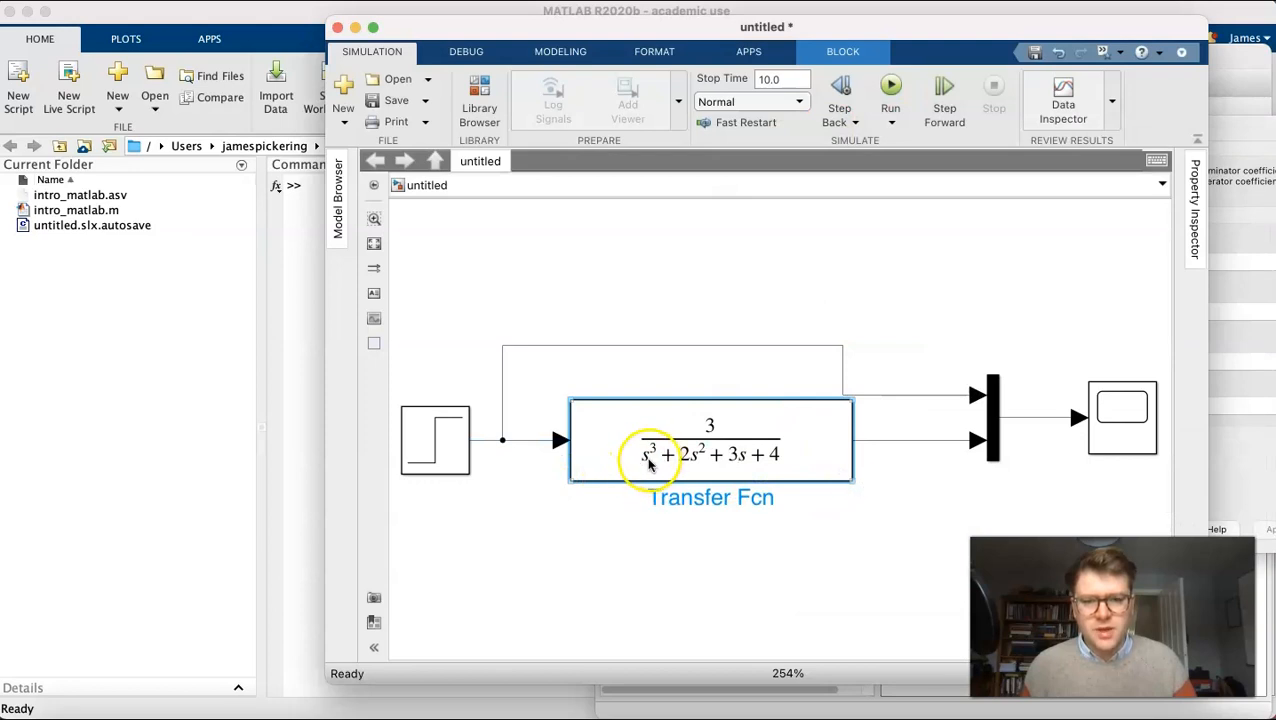
Return the Transfer Fcn to second order with denominator coefficients [1 2 3] and accept its parameters
left_click(741, 430)
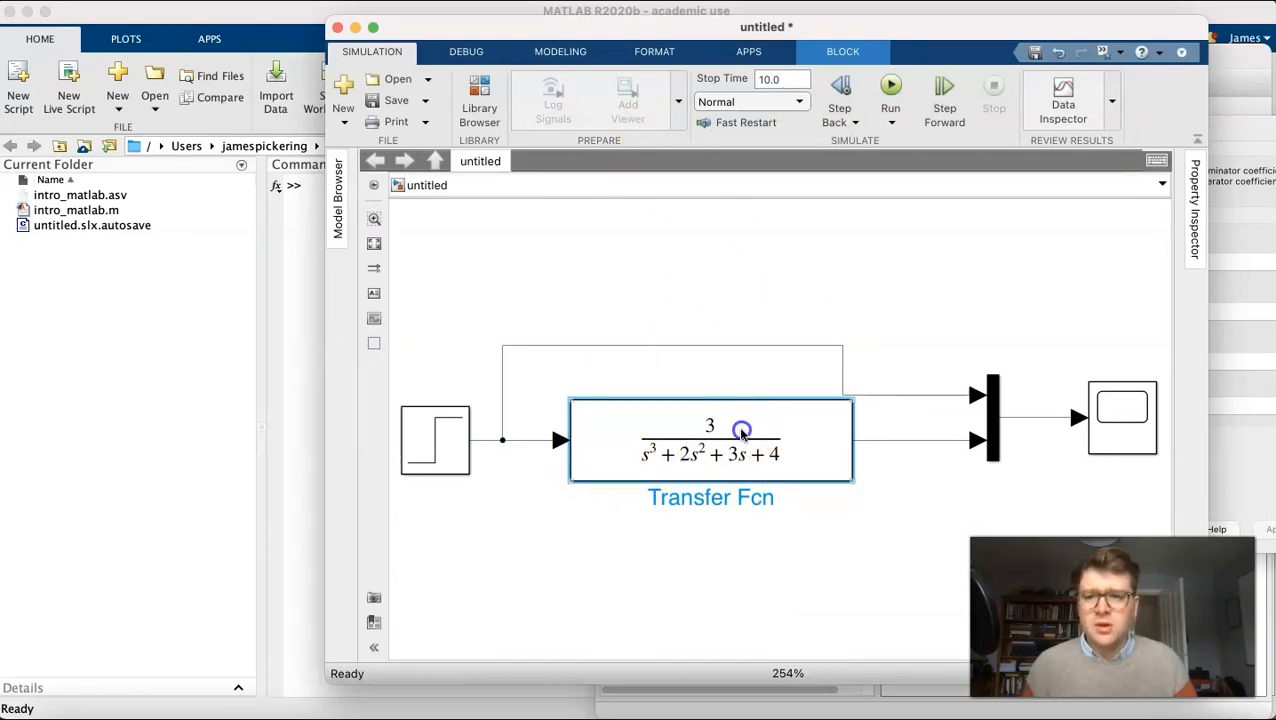
double_click(741, 432)
left_click(922, 314)
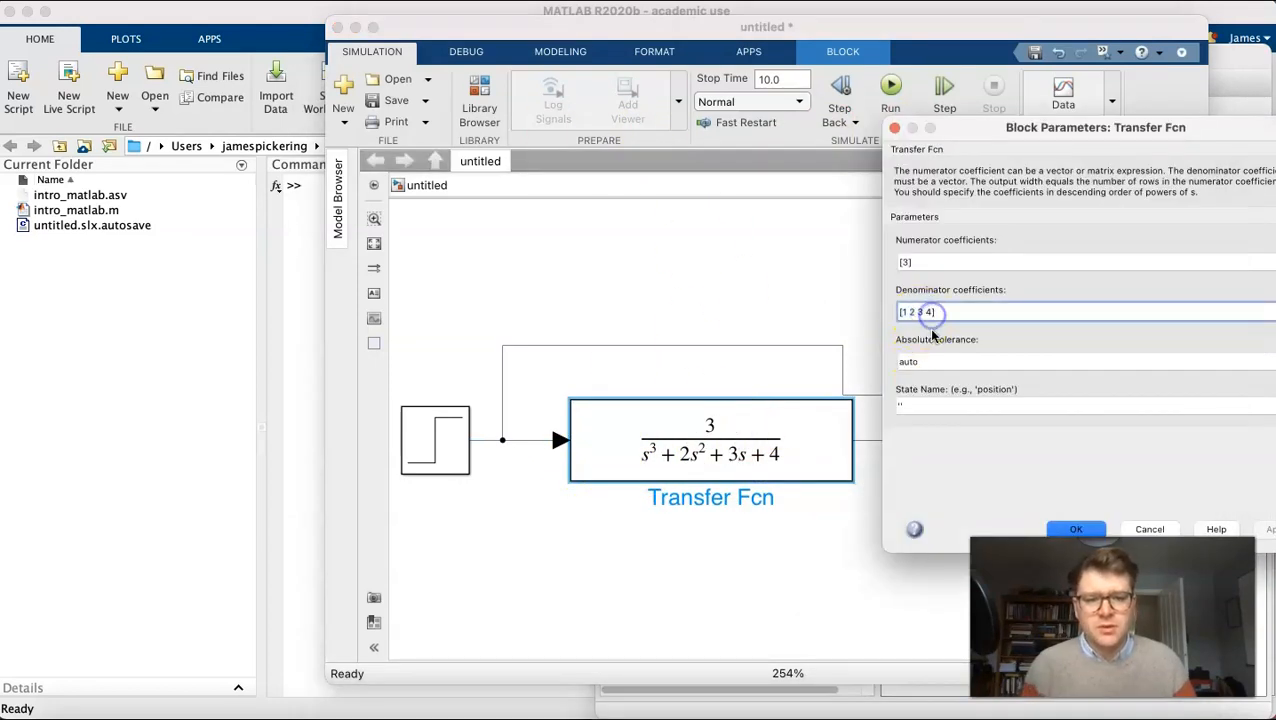
key("BackSpace")
key("BackSpace")
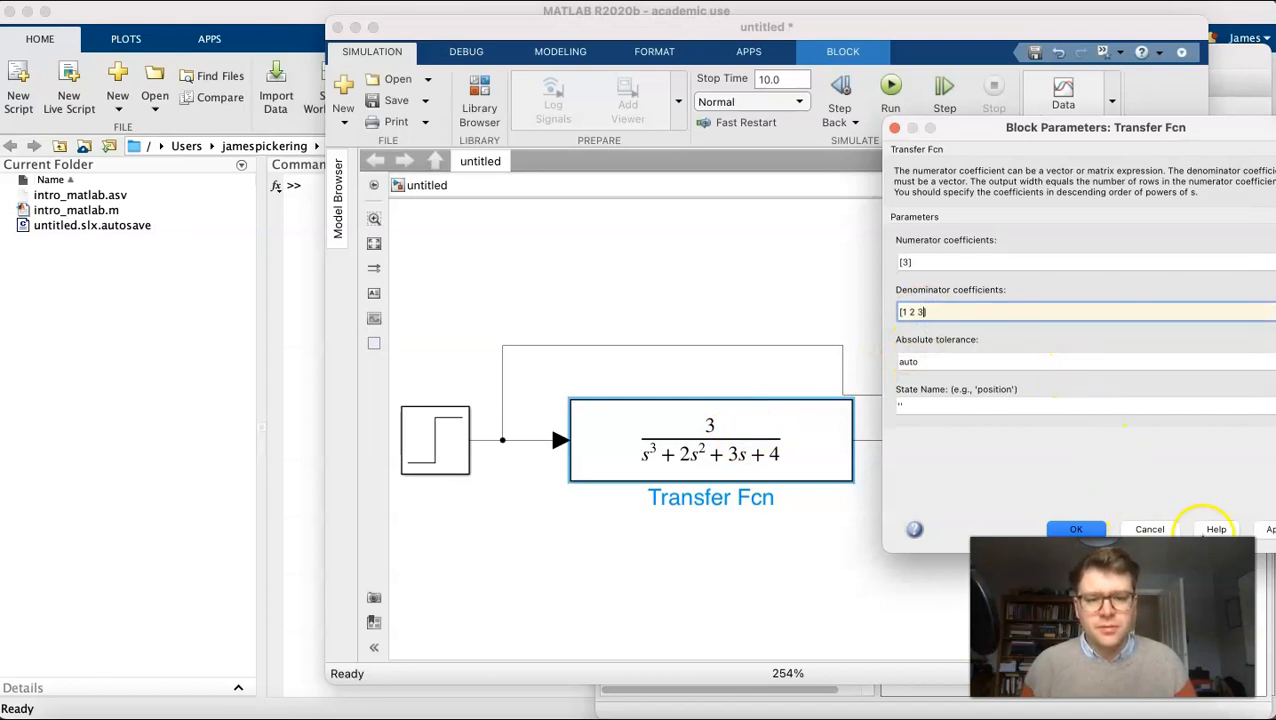
left_click(1076, 531)
Add the text annotation "Open-loop system" above the block diagram
left_click(375, 244)
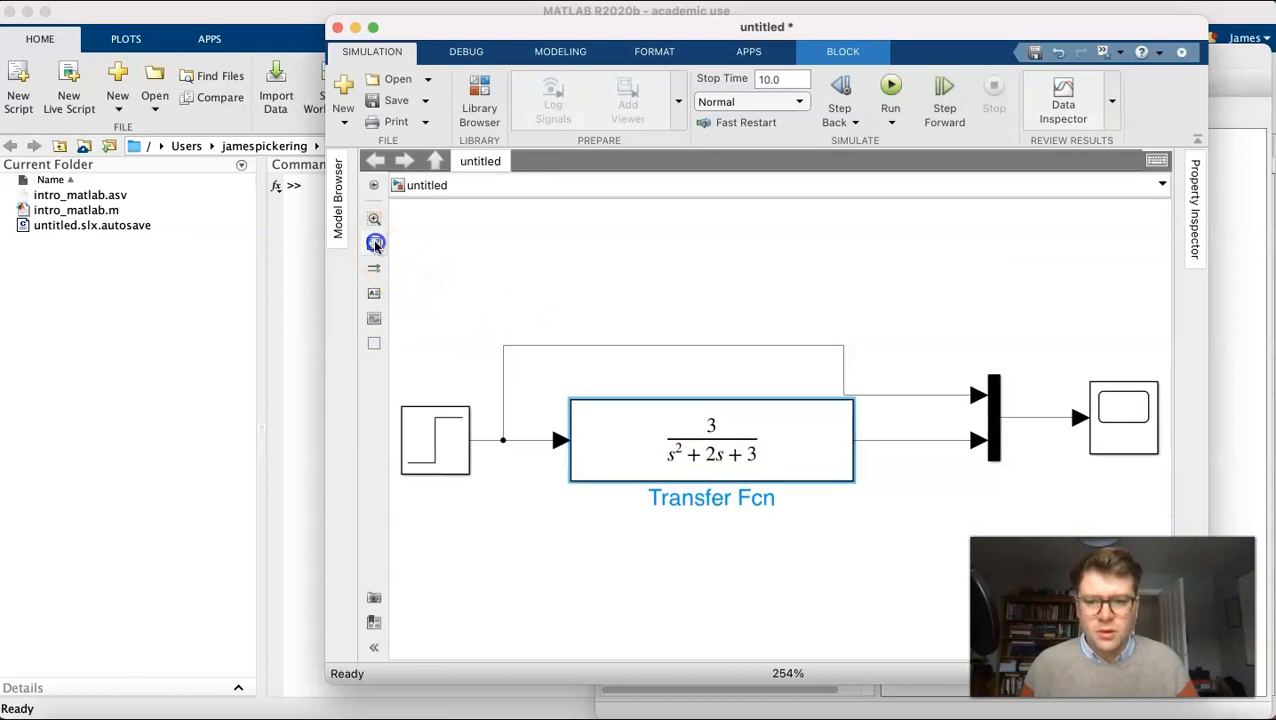
left_click(374, 292)
left_click(500, 283)
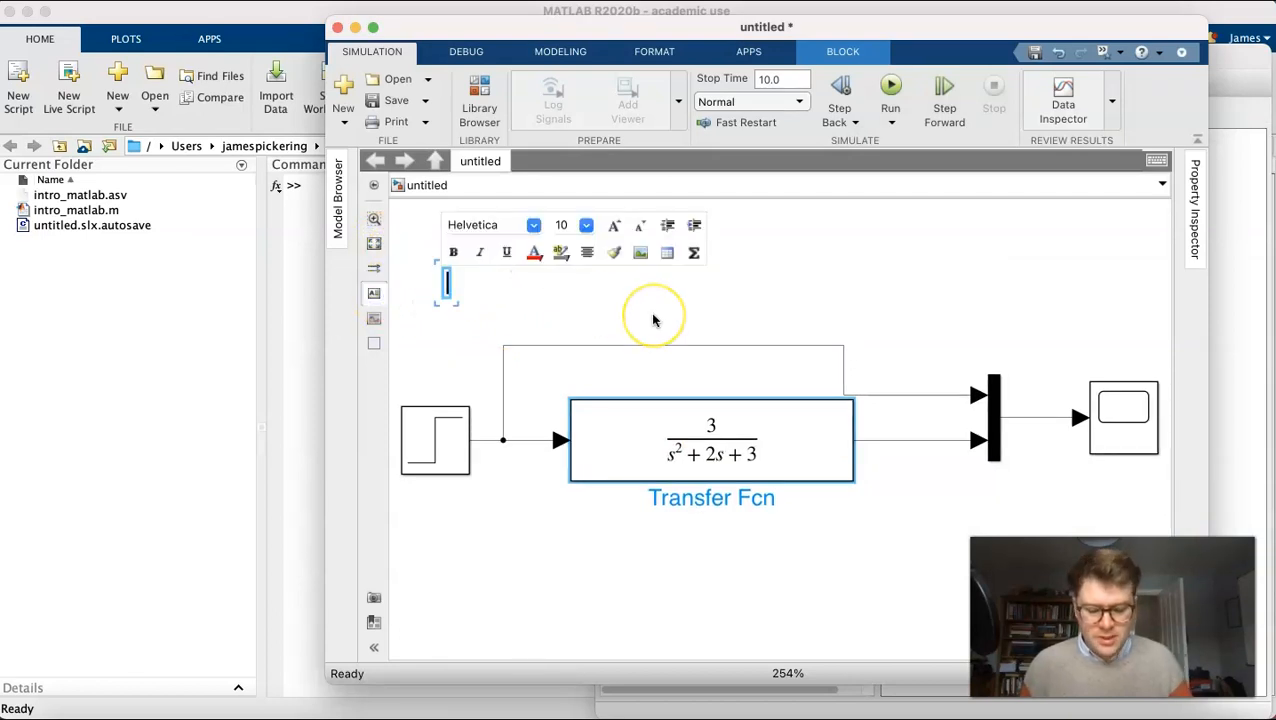
type("Open-loop system")
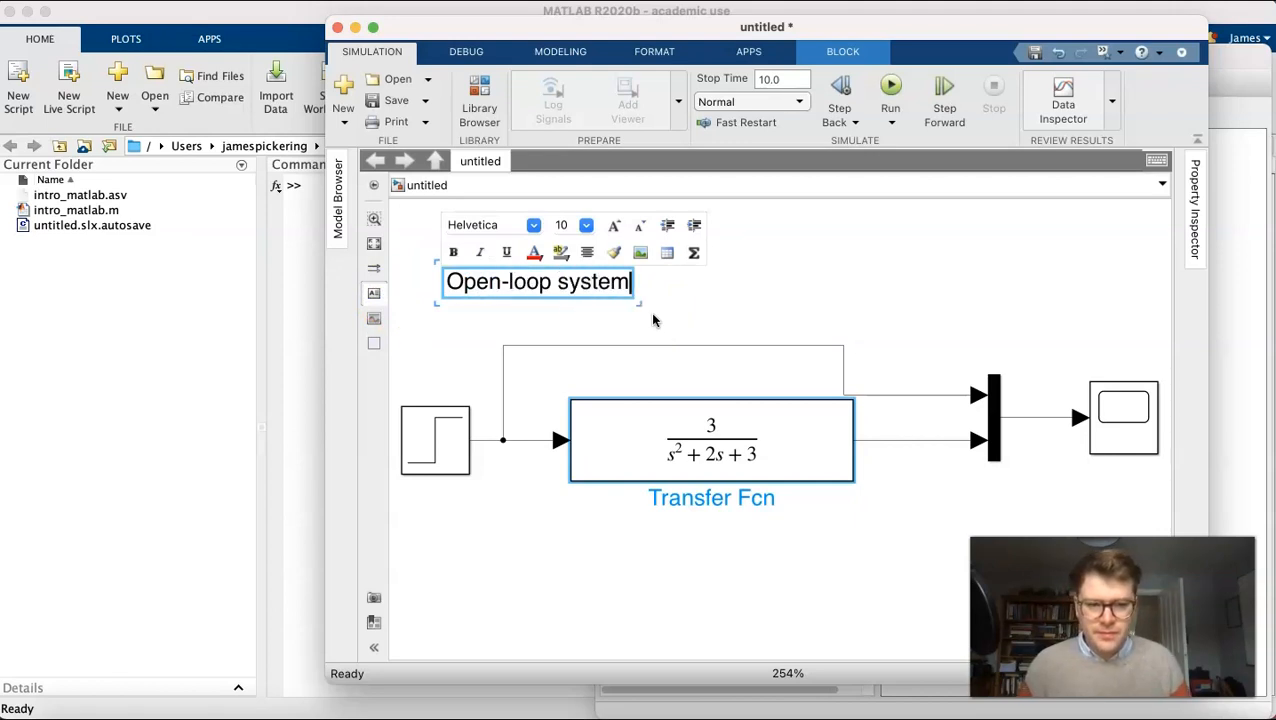
left_click(806, 308)
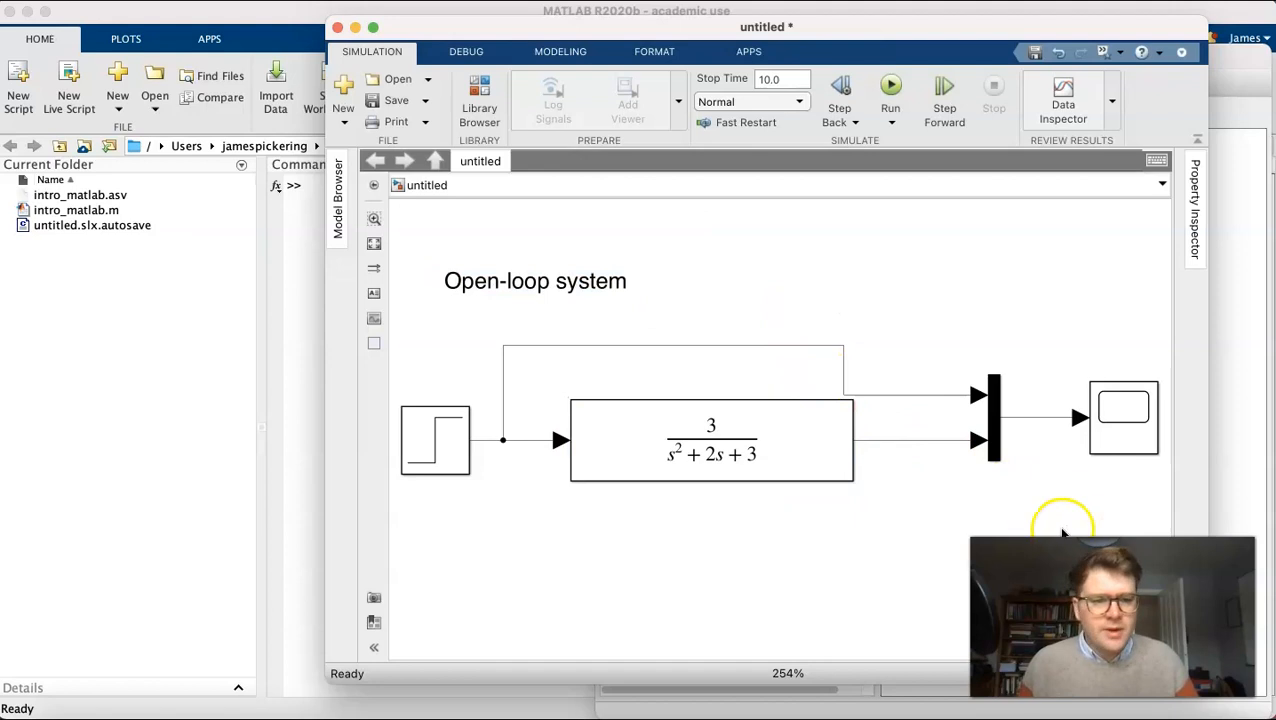
Move the whole diagram together with its title annotation to the upper-left area of the canvas
scroll(1052, 527, "up", 2)
scroll(1040, 528, "down", 6)
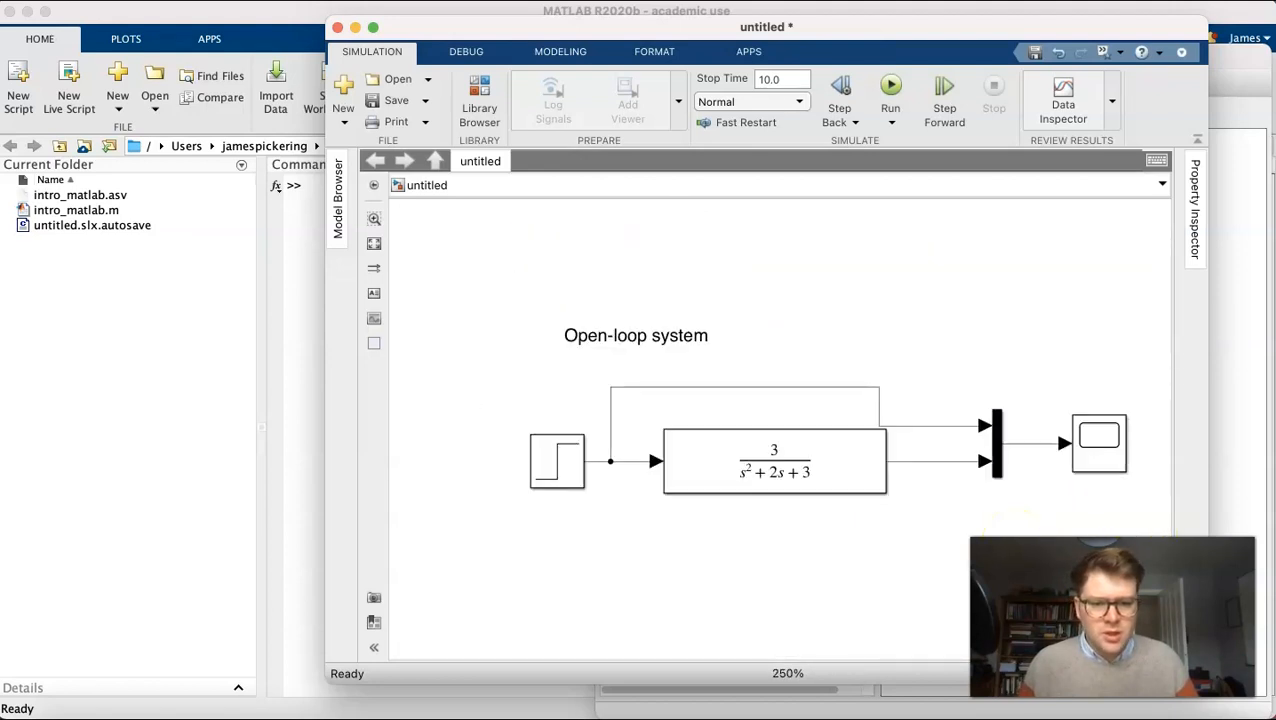
left_click_drag(1157, 598, 646, 365)
left_click_drag(863, 484, 602, 311)
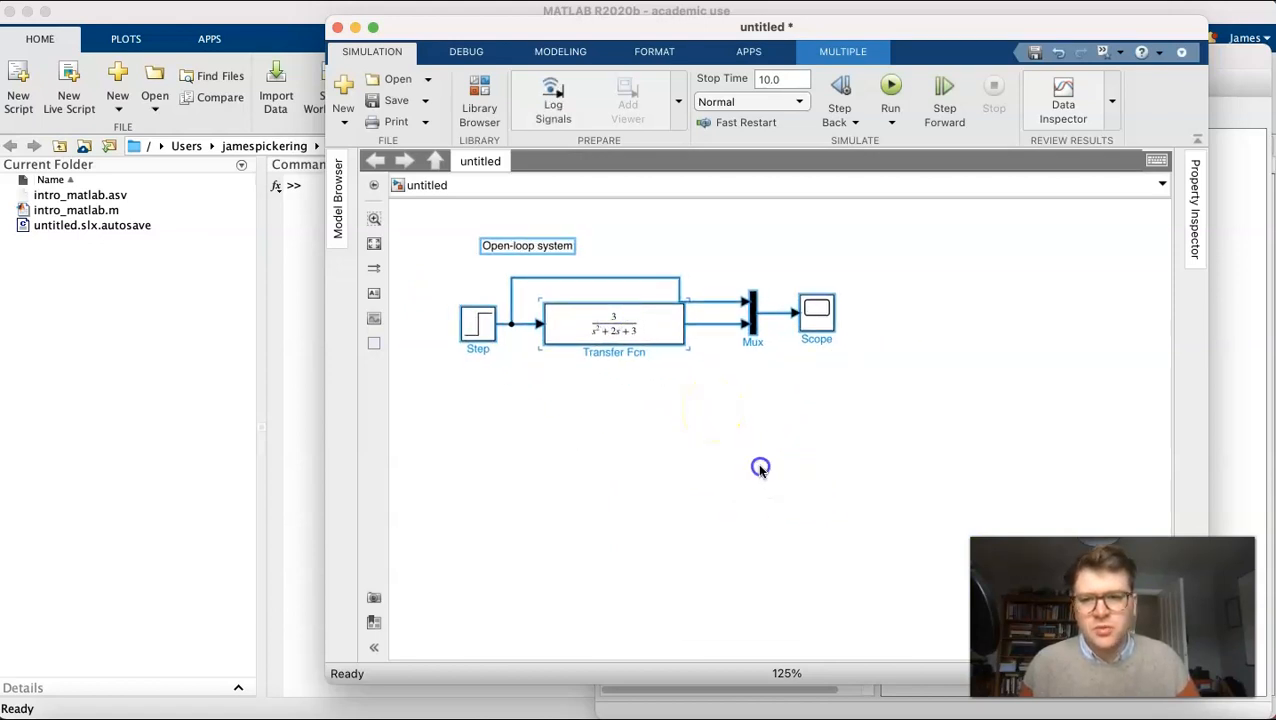
left_click(760, 468)
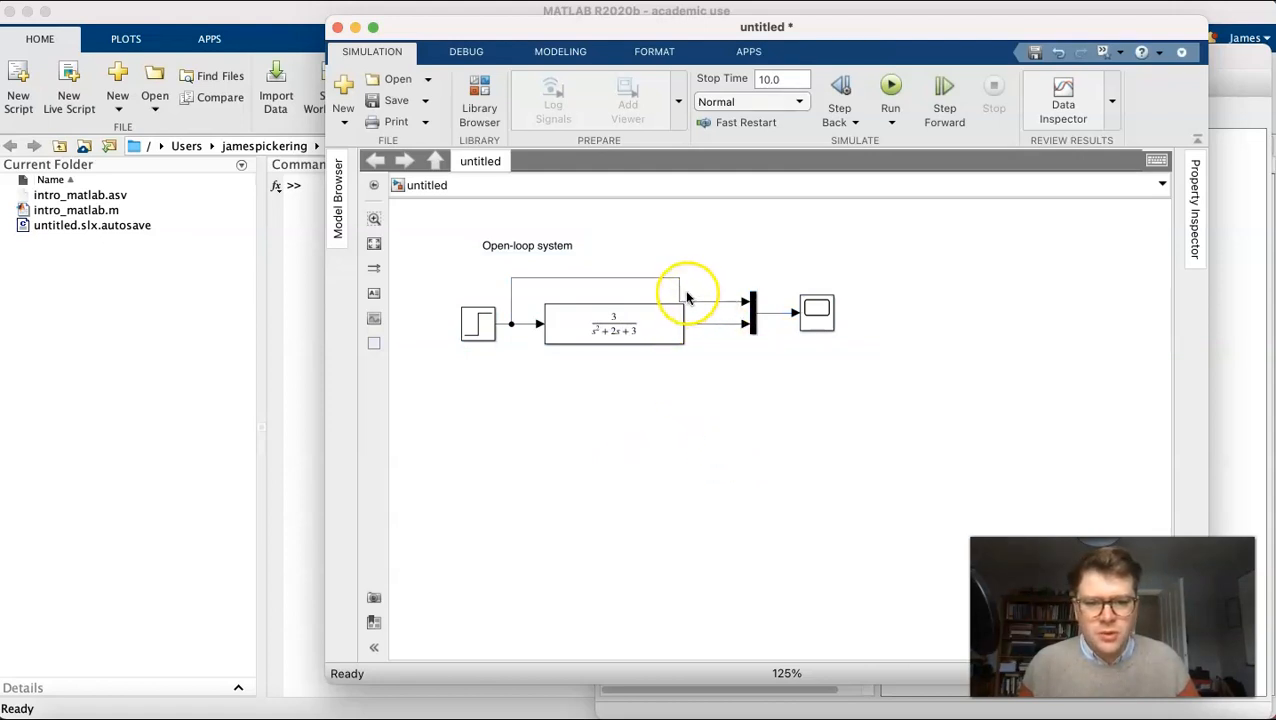
Shift the vertical segment of the Step branch line away from the Transfer Fcn block toward the Mux
left_click_drag(699, 288, 715, 283)
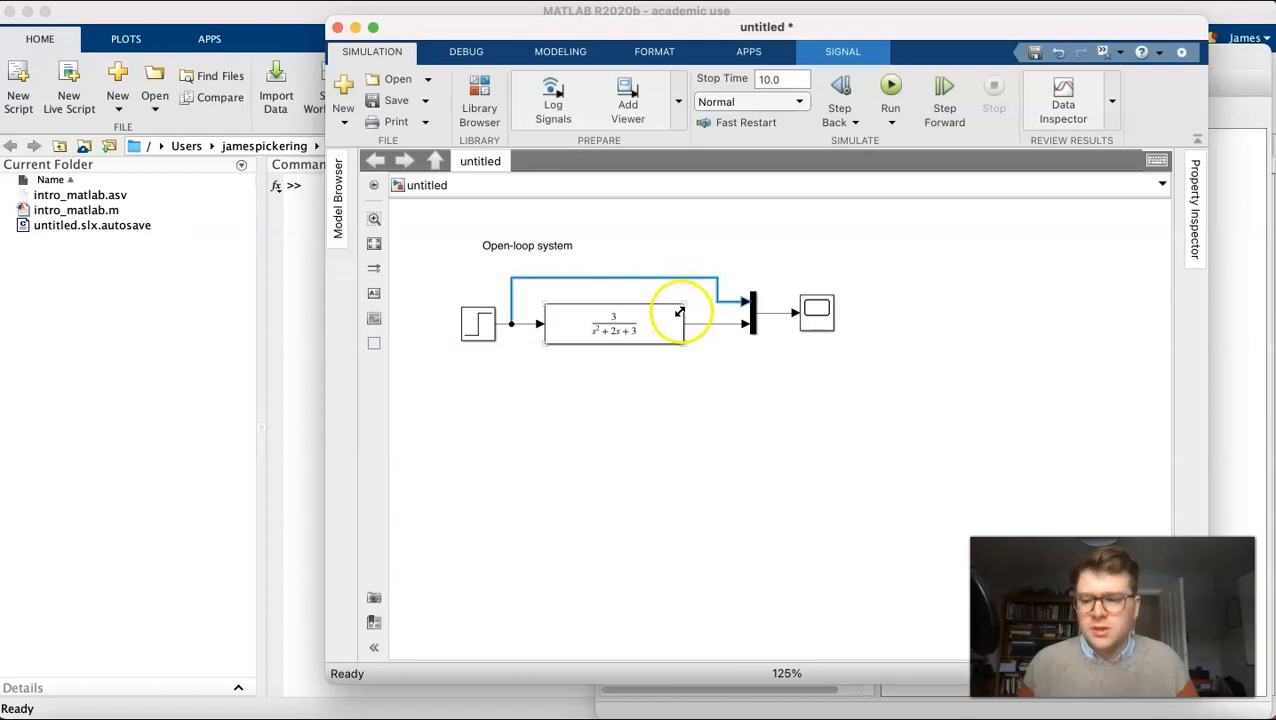
left_click(645, 316)
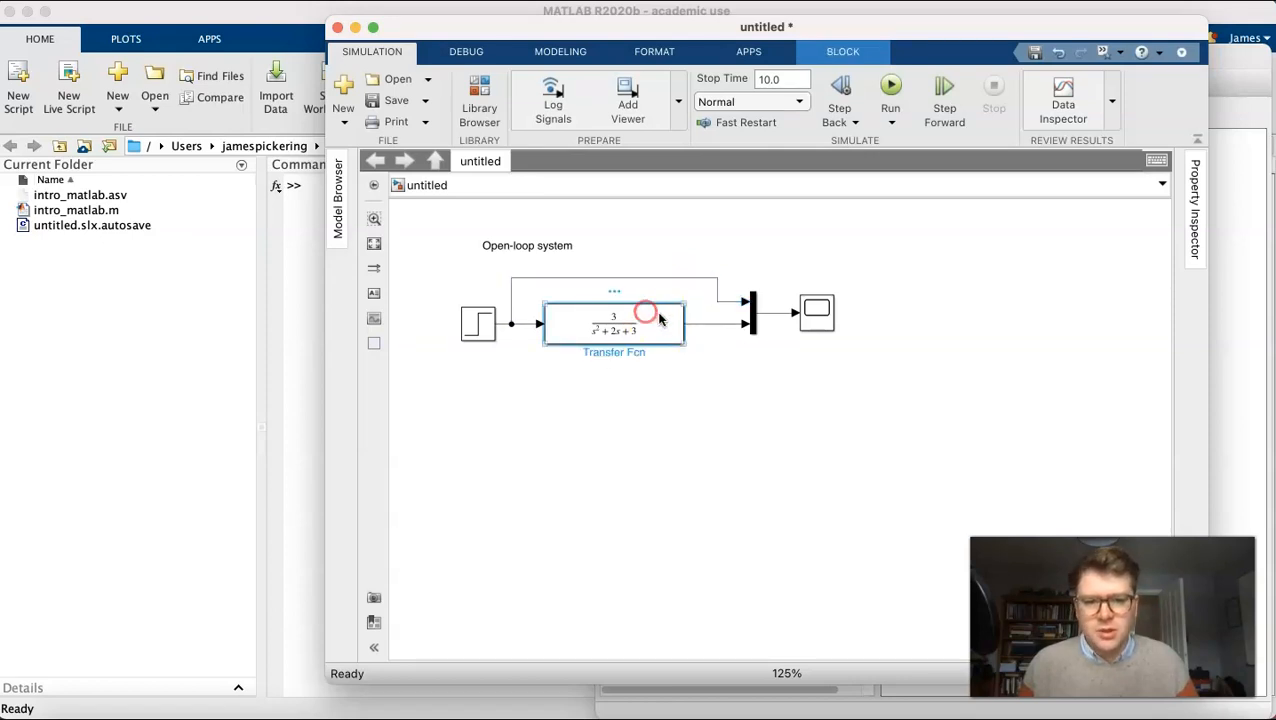
Copy the Transfer Fcn block, paste the duplicate below the open-loop diagram and move it farther from the pasted spot
right_click(659, 318)
left_click(690, 267)
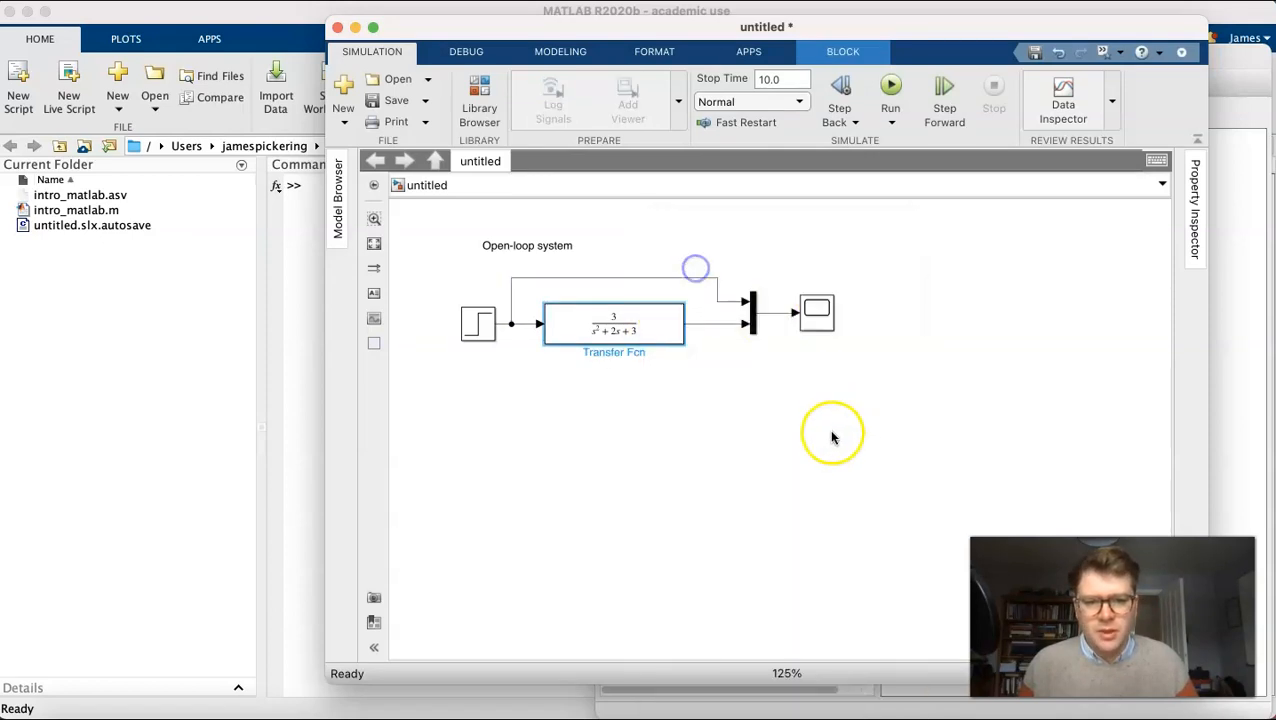
left_click(784, 423)
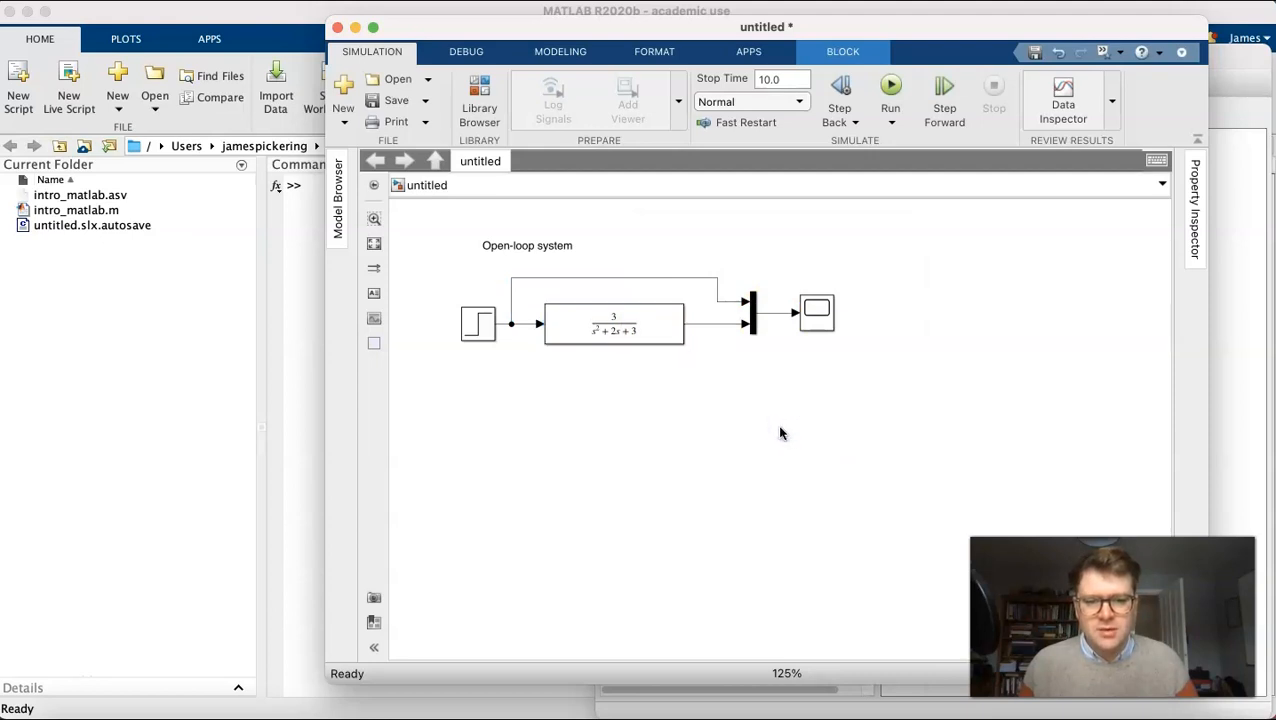
right_click(777, 427)
left_click(842, 337)
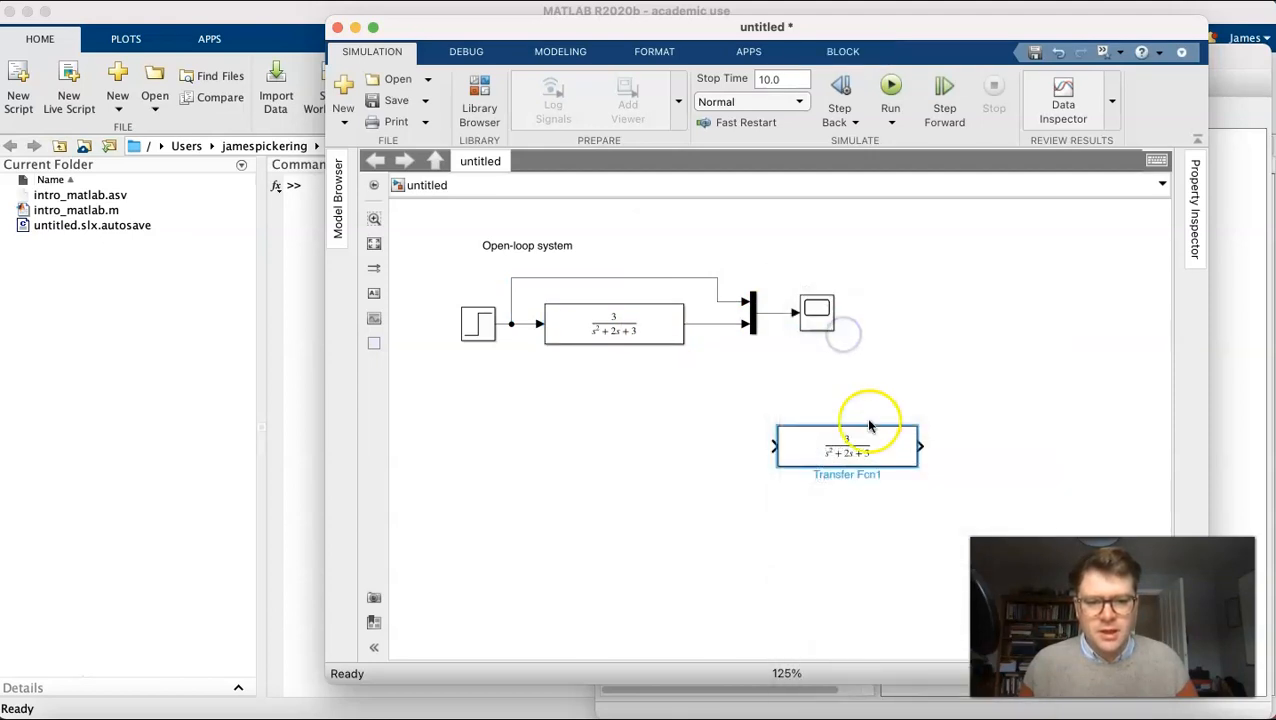
left_click_drag(860, 444, 945, 452)
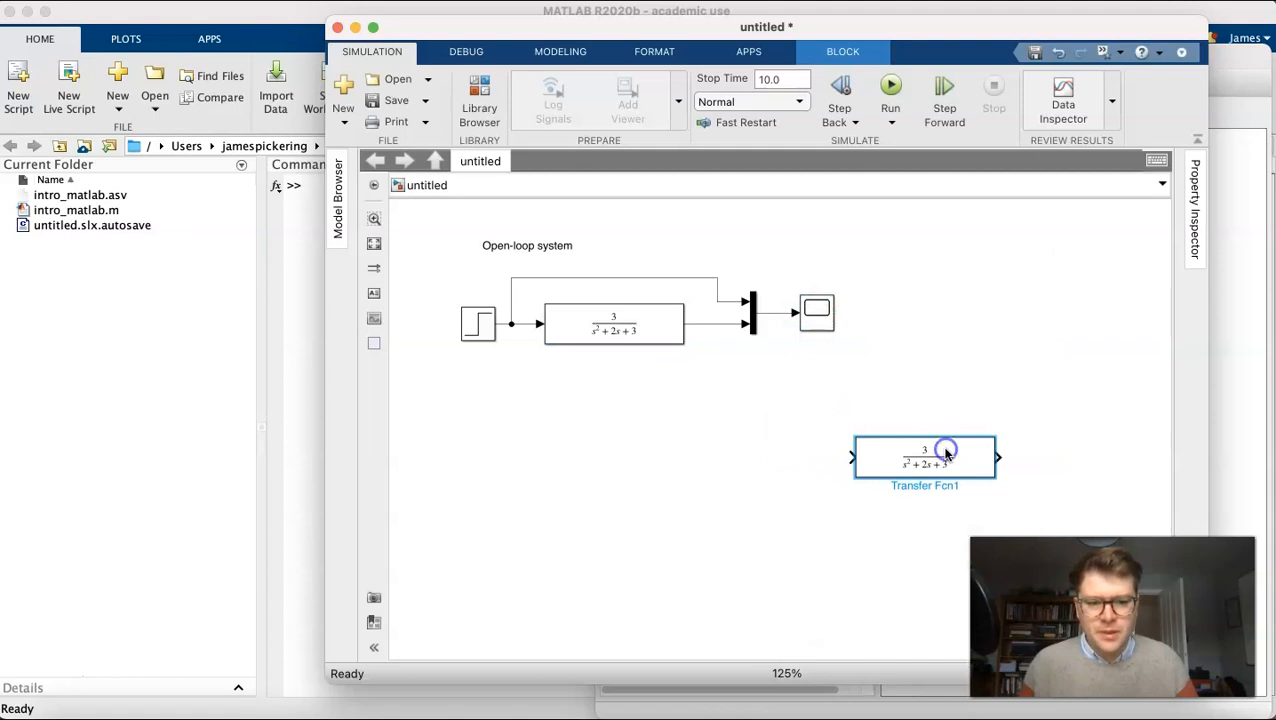
Rename the open-loop blocks: the Step as "Unit step input", the Scope as "Output" and the transfer function as "System"
left_click(484, 330)
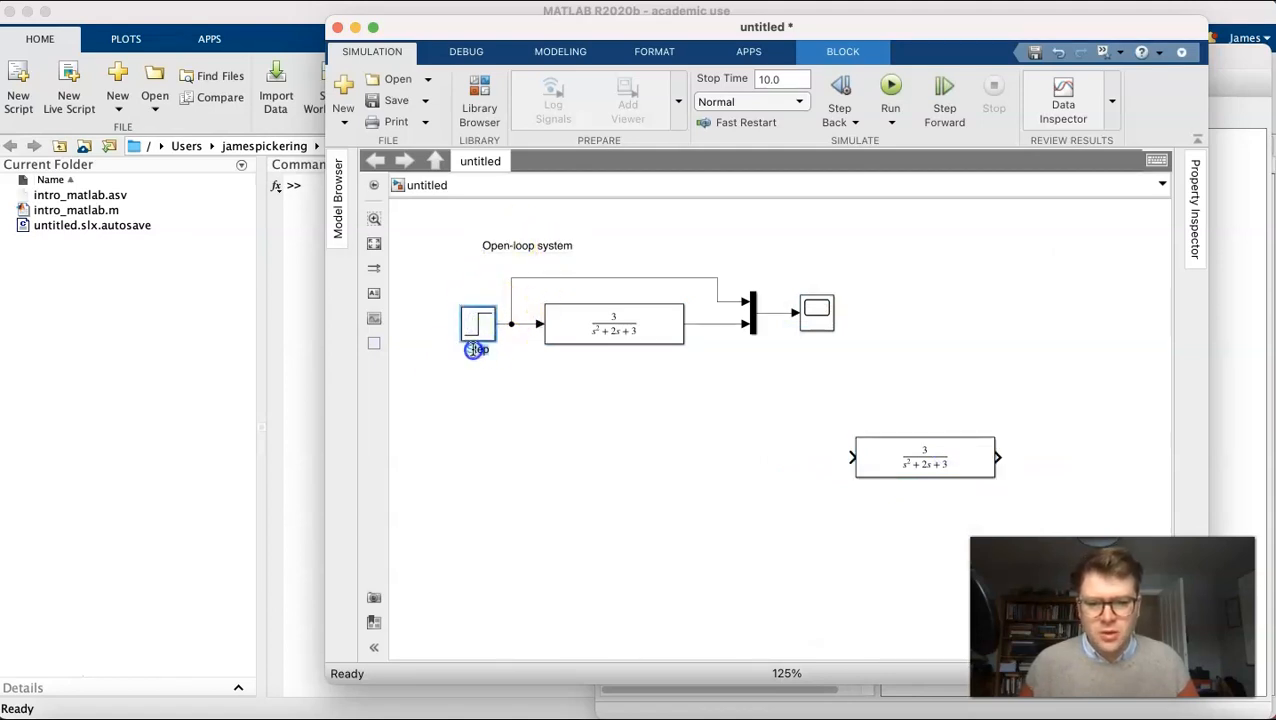
double_click(472, 349)
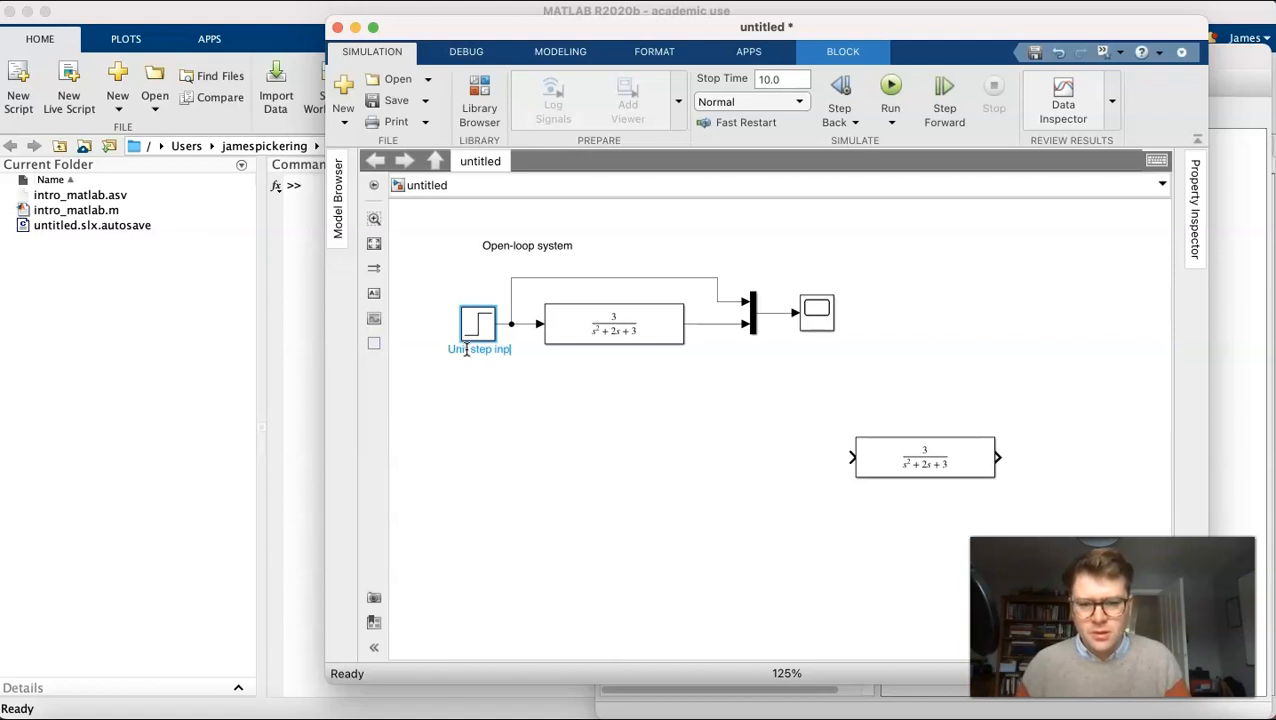
left_click(811, 325)
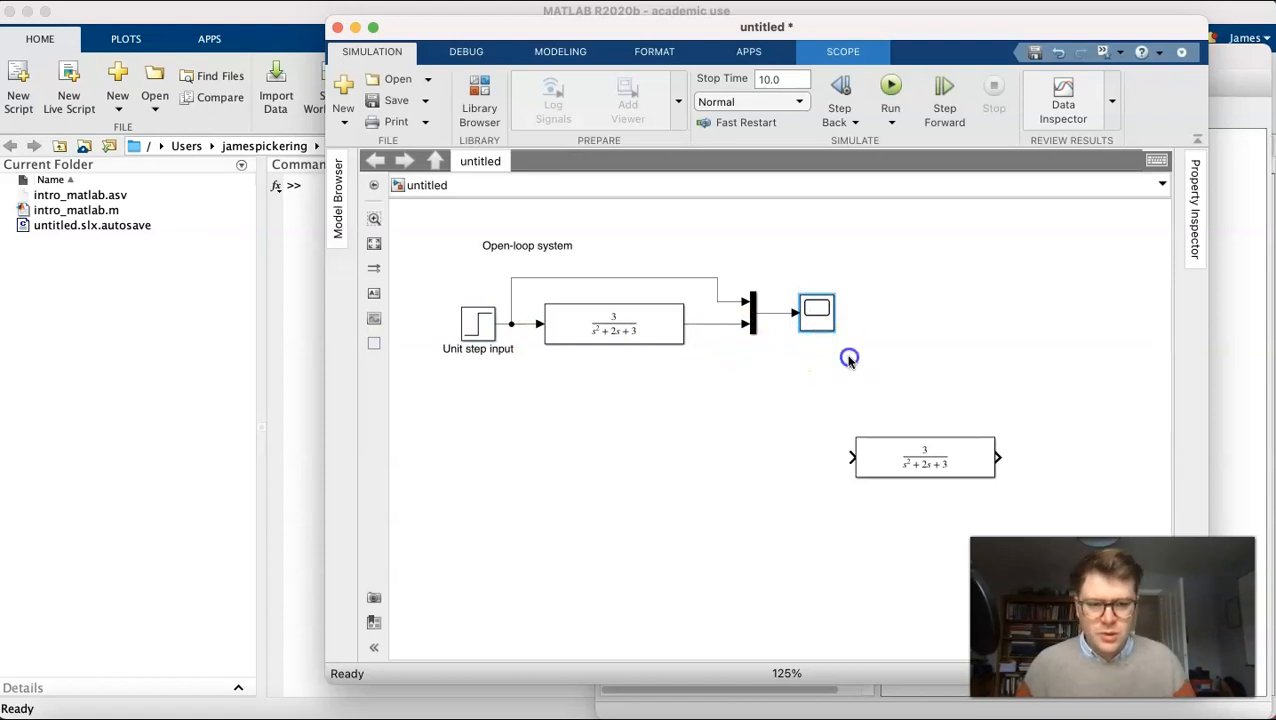
left_click(848, 360)
left_click(638, 333)
type("System")
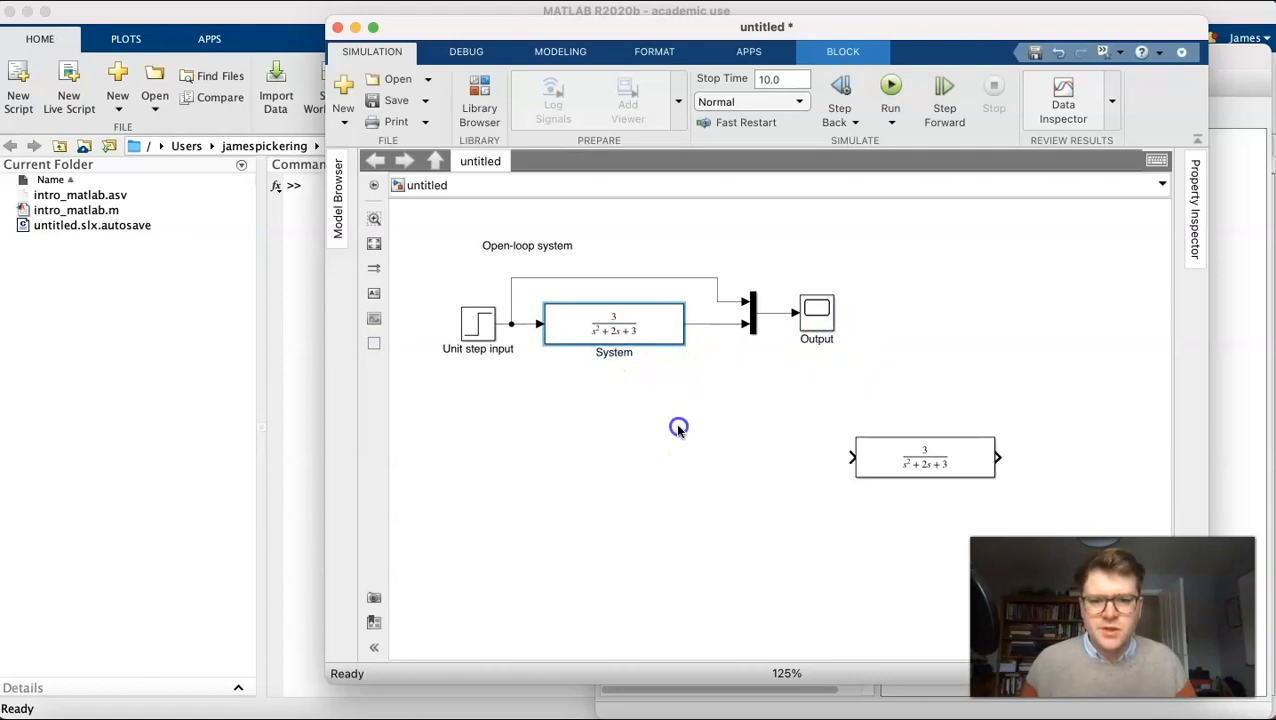
left_click(609, 335)
Reposition the copied transfer function block so that it sits below the Mux
left_click(920, 460)
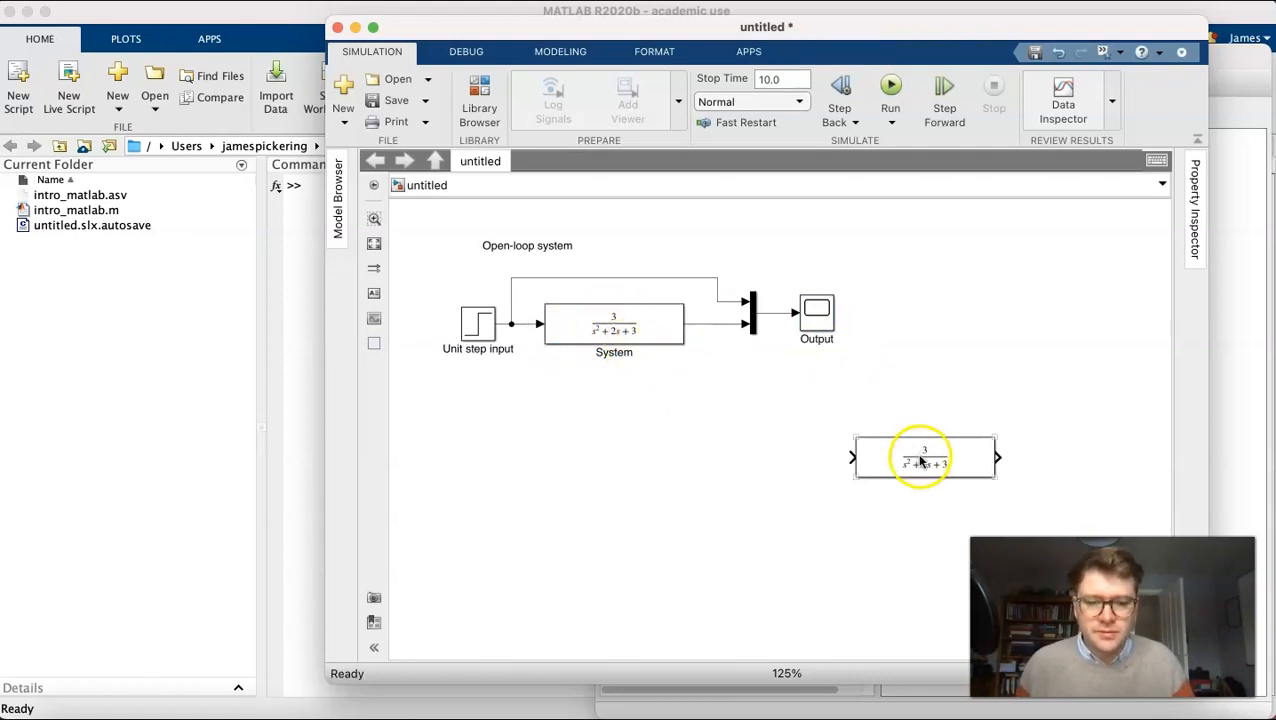
left_click_drag(920, 460, 815, 458)
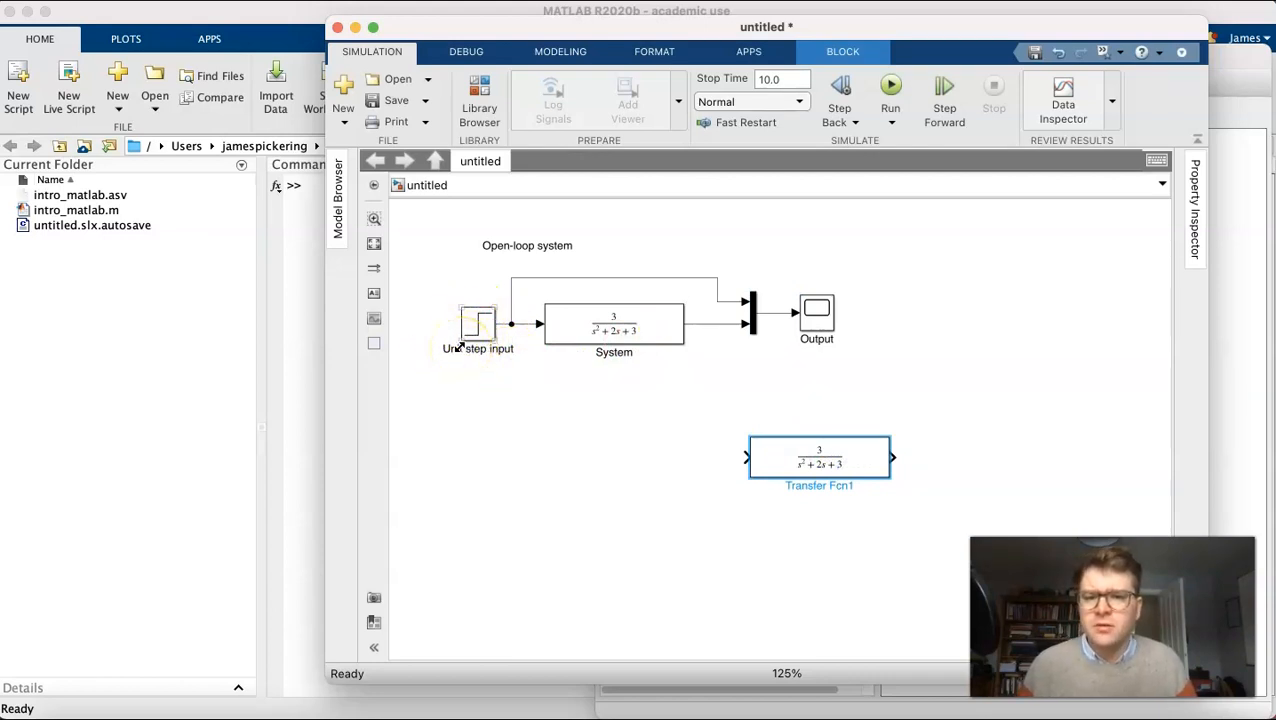
mouse_move(830, 463)
left_mouse_down()
mouse_move(815, 458)
mouse_move(844, 463)
left_mouse_up()
Add two Gain blocks from the Commonly Used Blocks library, one above the other, below the open-loop diagram
left_click(488, 90)
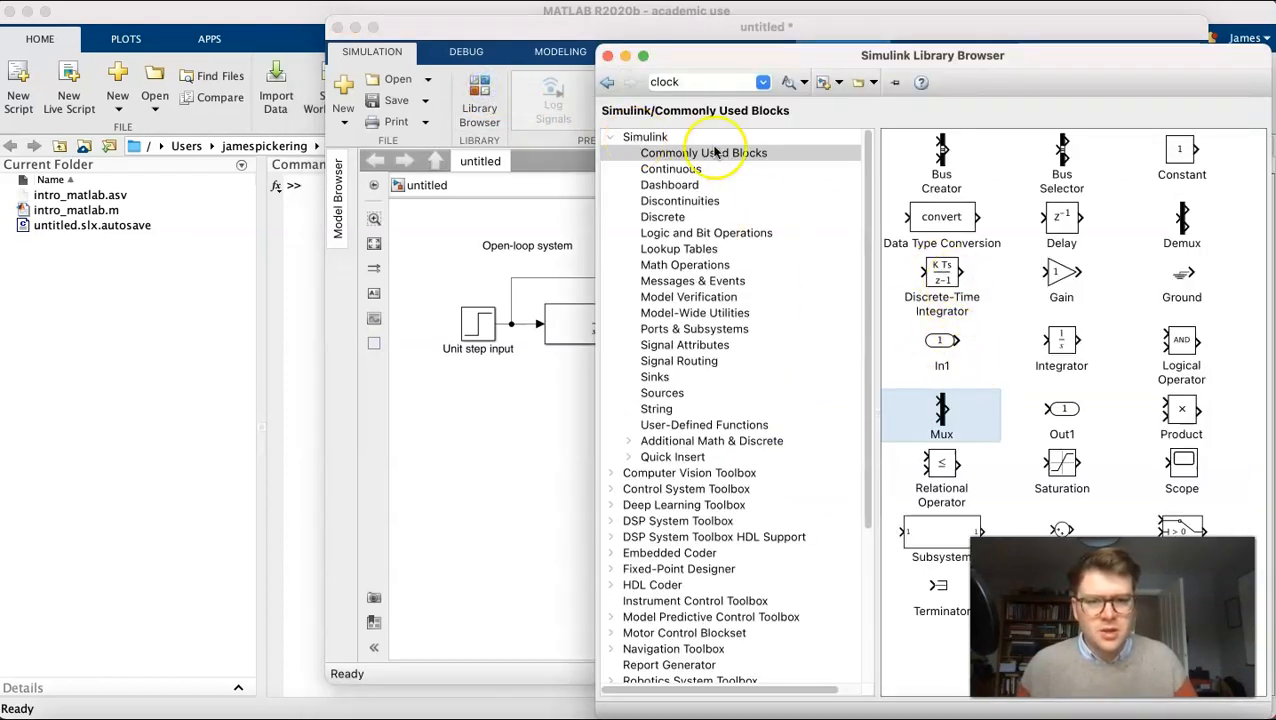
left_click(1058, 273)
left_click_drag(1062, 272, 530, 425)
left_click(1233, 296)
left_click_drag(906, 313, 545, 479)
Add a Scope from the Sinks library and a Step block from the Sources library below the two Gain blocks
left_click(1216, 357)
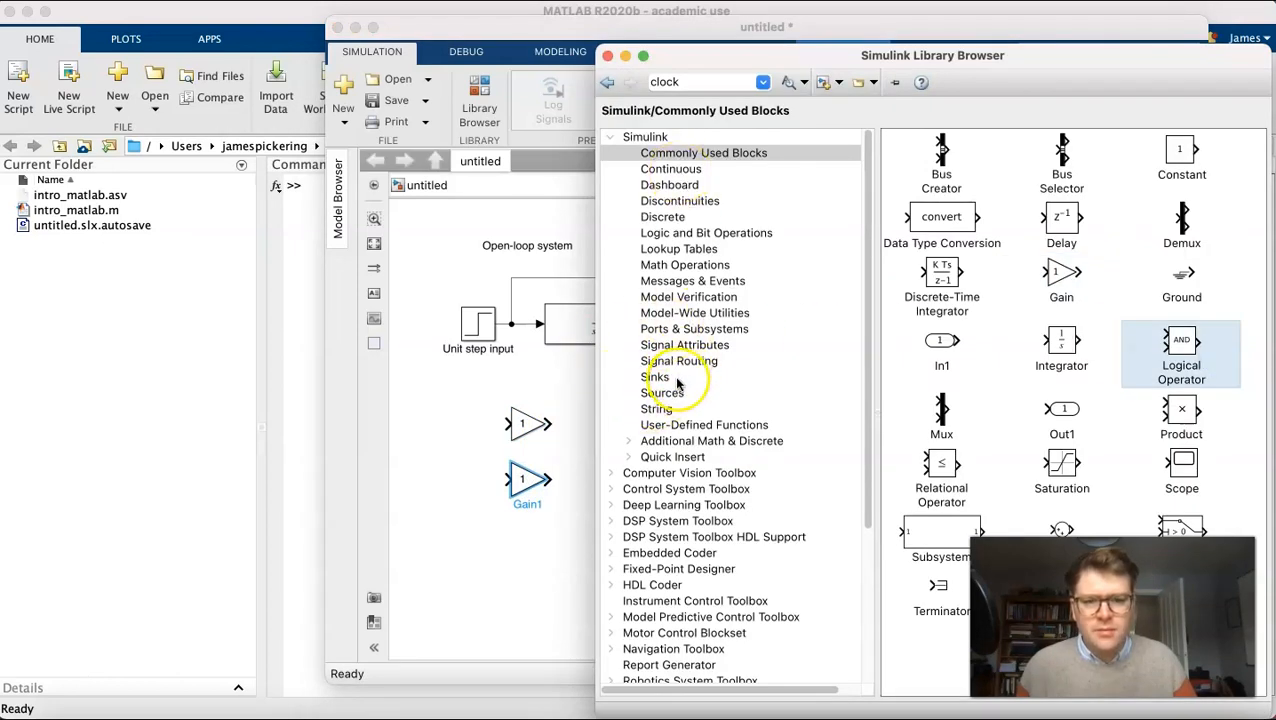
left_click(655, 377)
left_click_drag(928, 222, 545, 528)
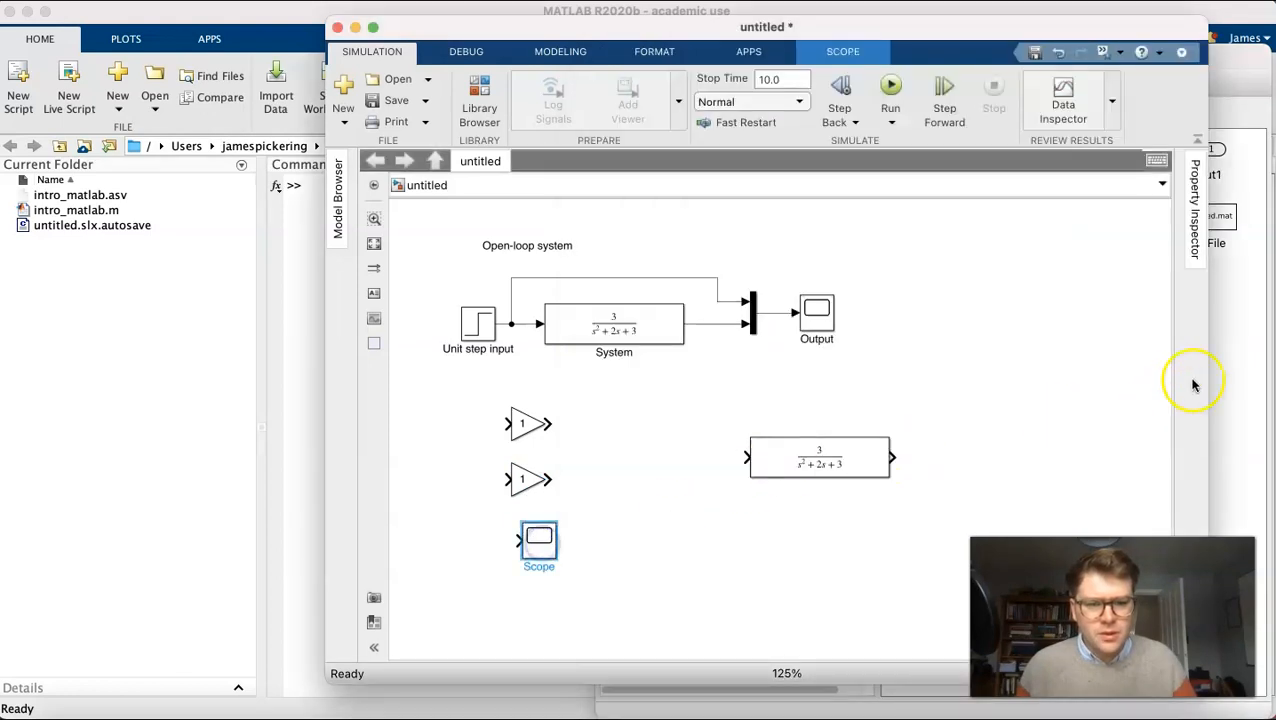
left_click(1235, 325)
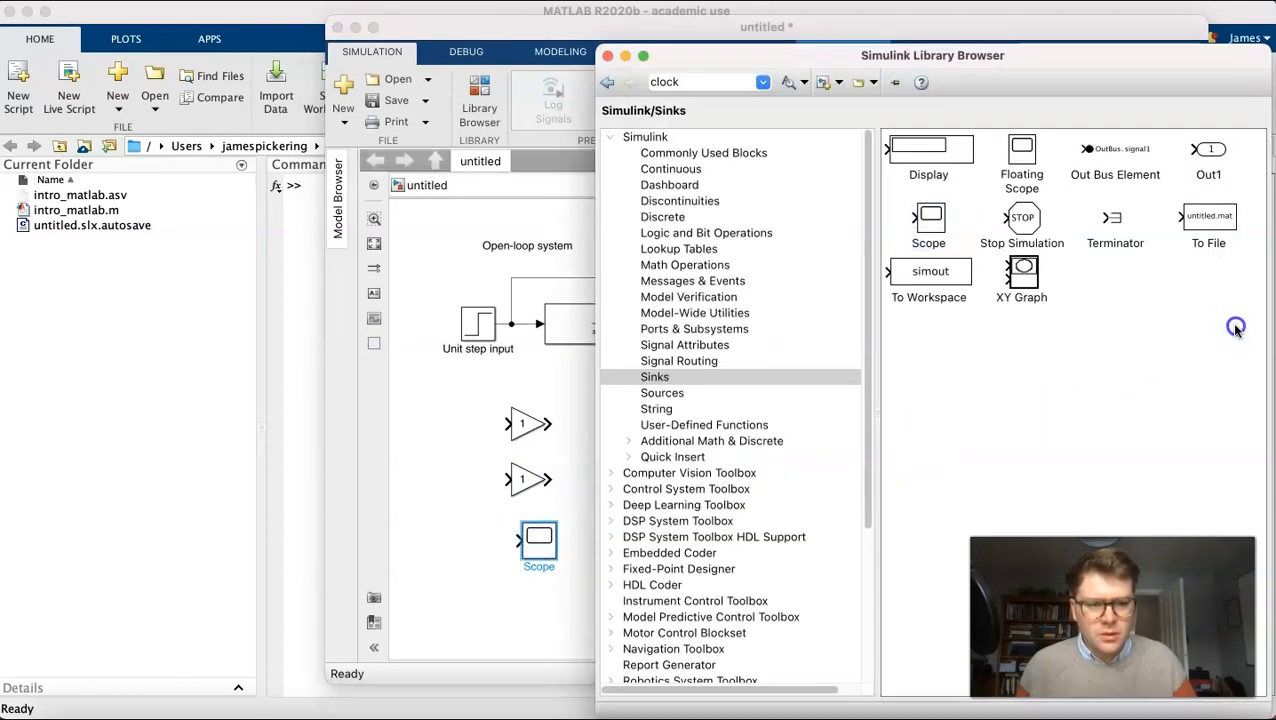
left_click(662, 394)
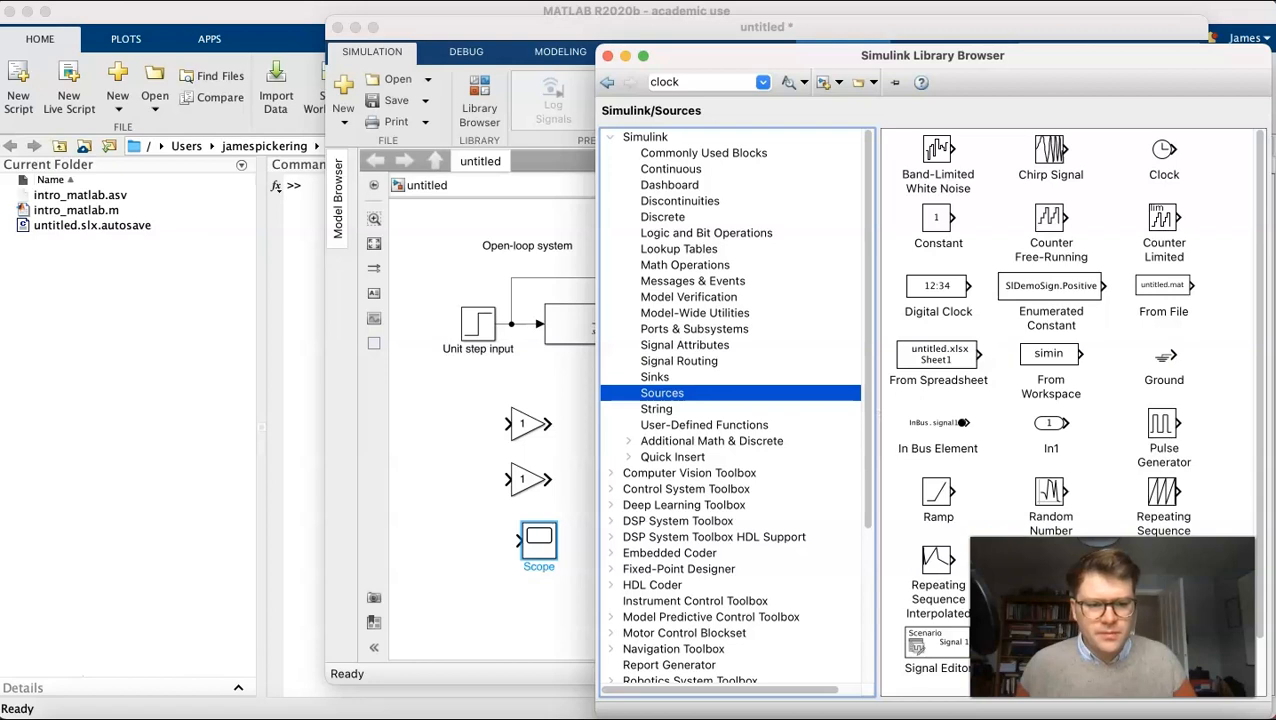
scroll(930, 580, "down", 2)
left_click(938, 652)
left_click_drag(940, 650, 456, 520)
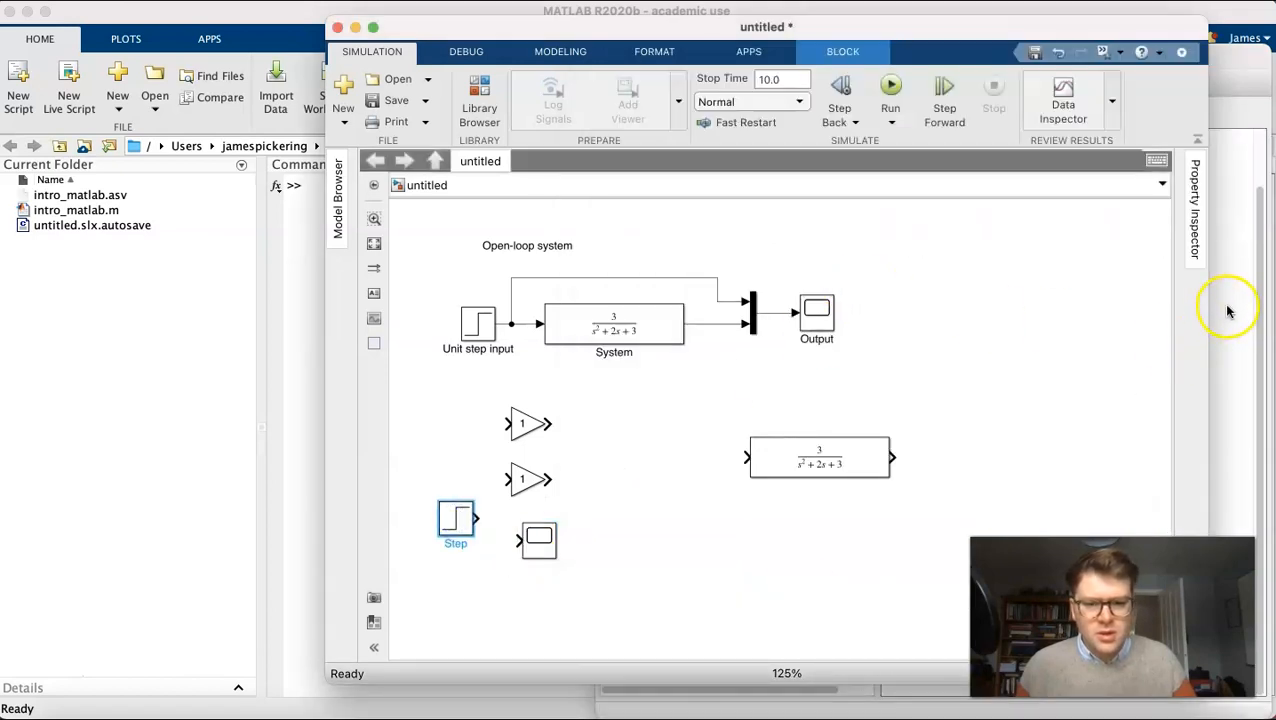
Add a round Sum block above the new Step, and place one Gain in line with the copied transfer function, connected to its input
left_click(1228, 311)
left_click(690, 155)
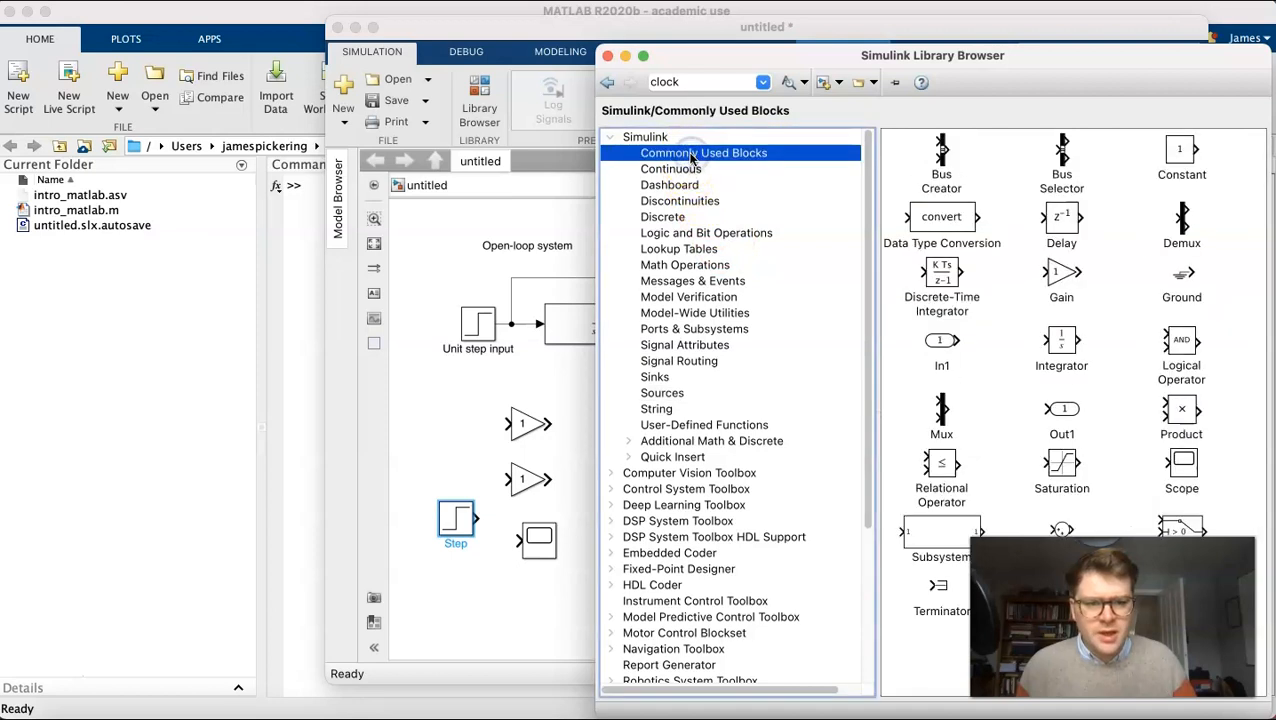
left_click(1061, 531)
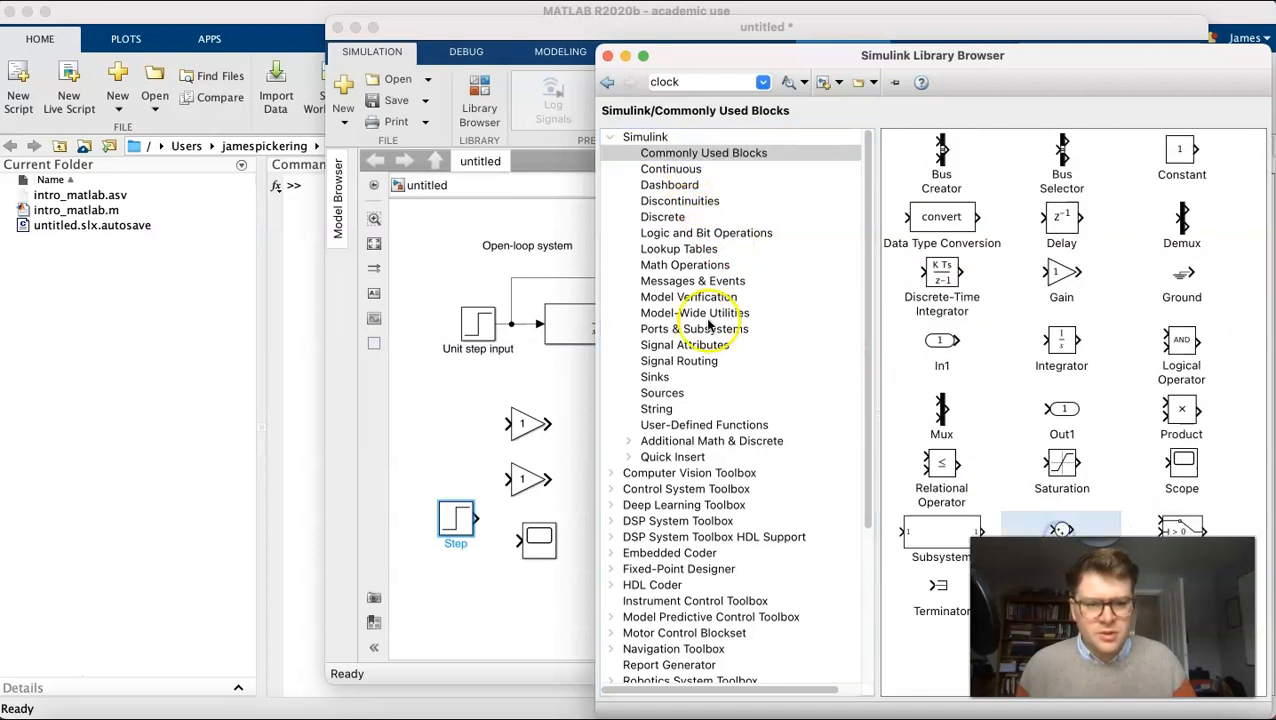
left_click_drag(1061, 531, 606, 461)
left_click(685, 467)
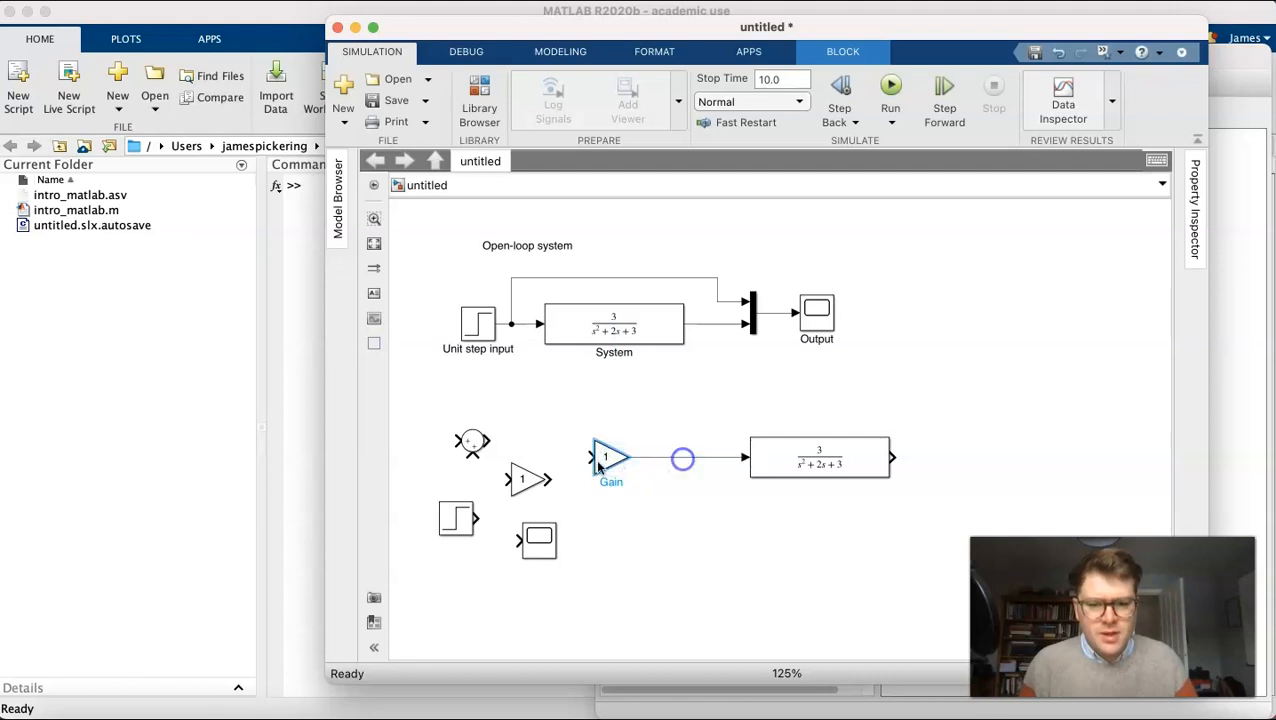
Move the other Gain block below the copied transfer function and flip it so it faces backwards
left_click_drag(527, 480, 760, 549)
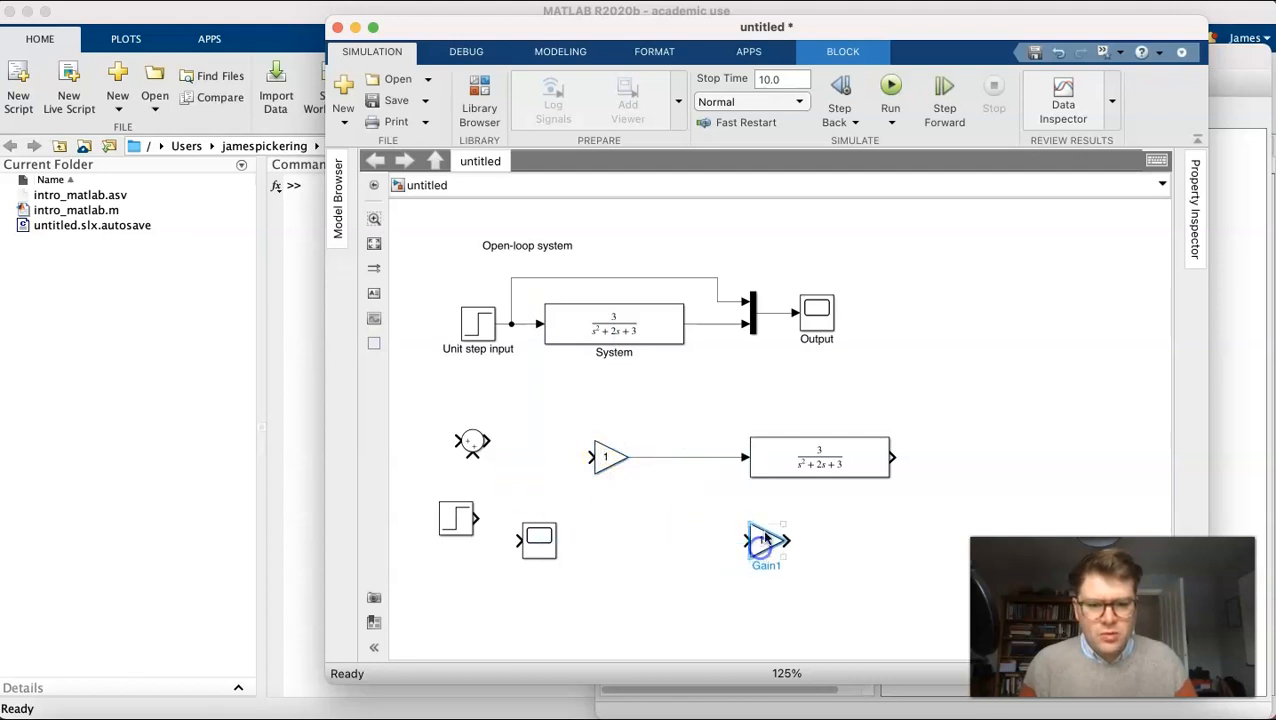
left_click(762, 556)
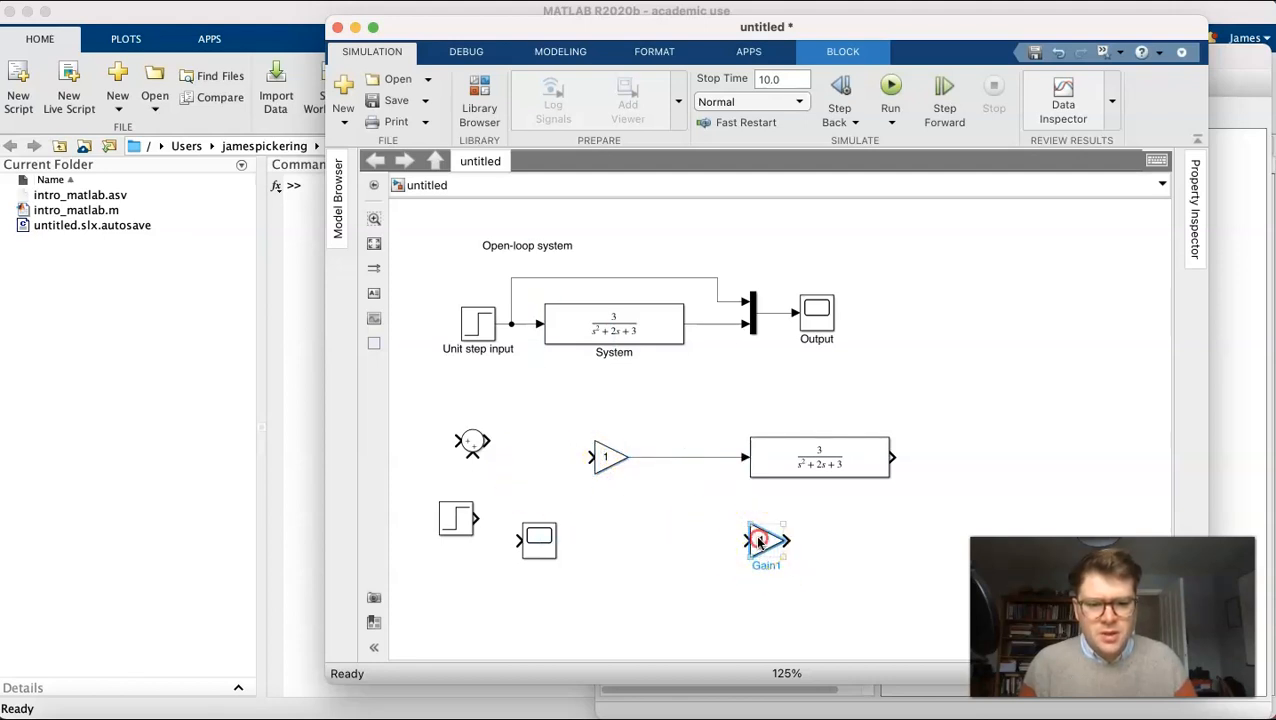
right_click(760, 541)
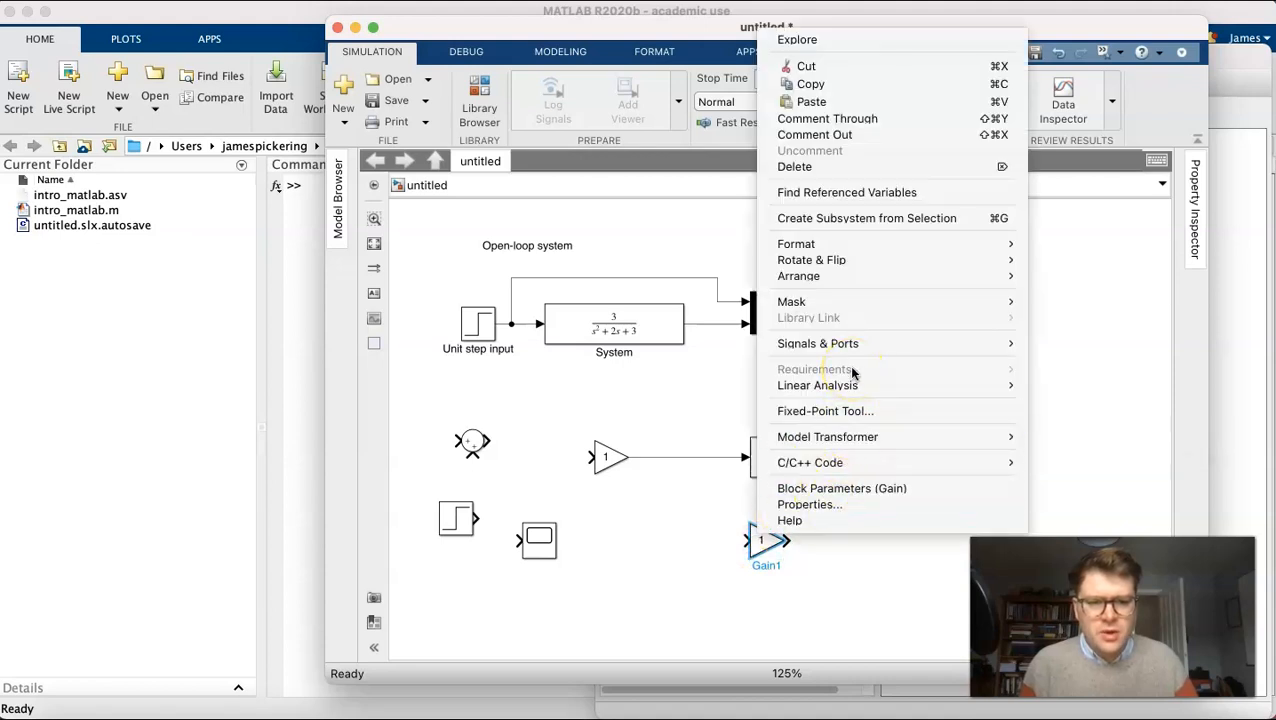
mouse_move(882, 261)
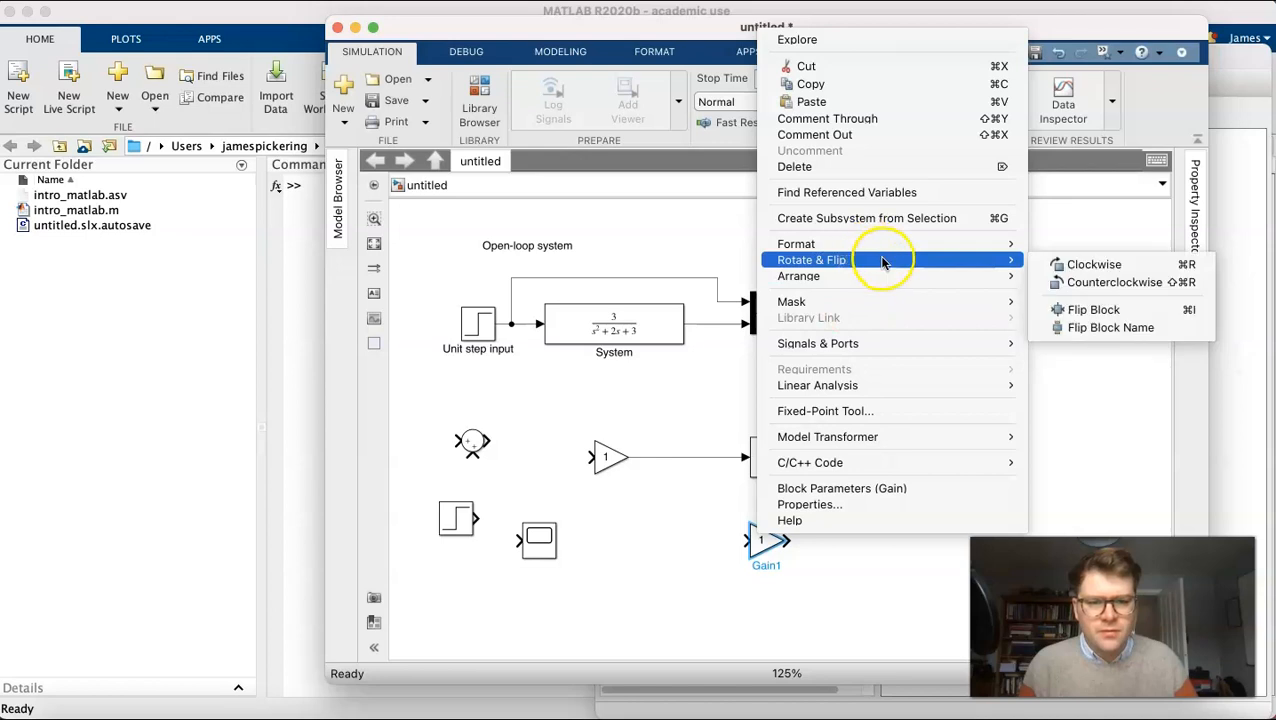
left_click(1137, 314)
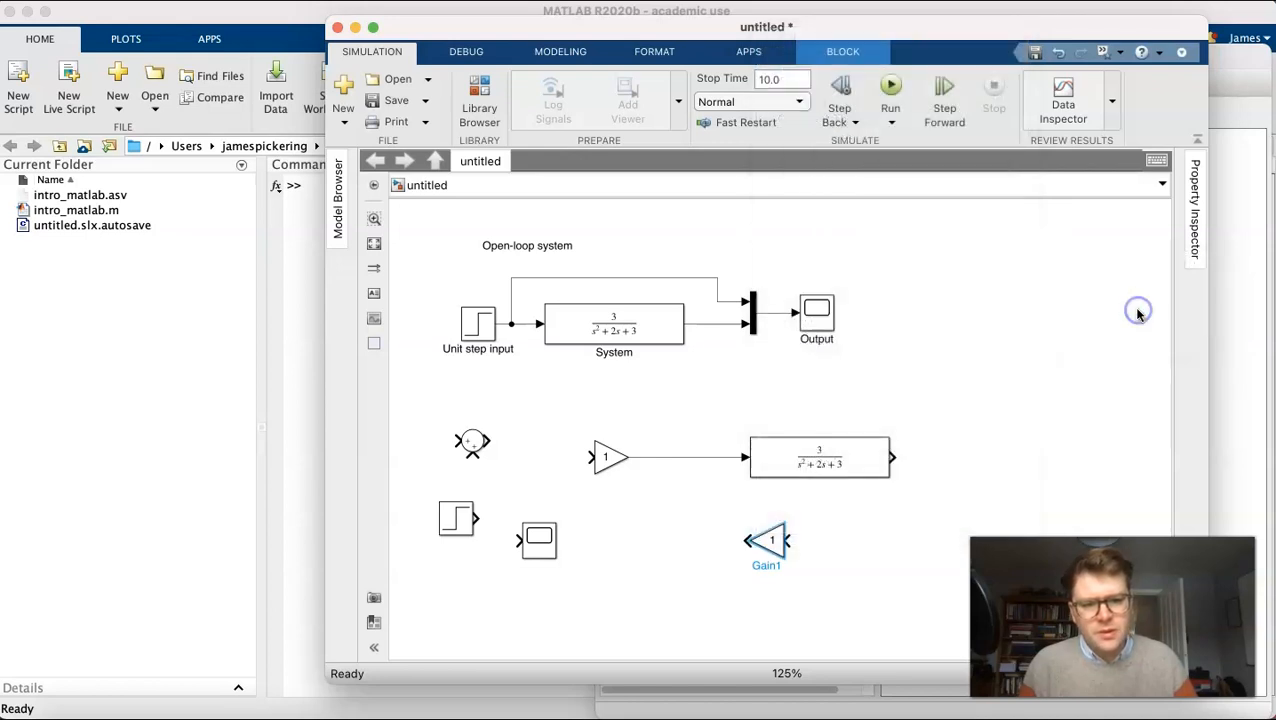
Line up the new Scope after the copied transfer function and the Sum block ahead of the forward Gain
left_click_drag(541, 535, 1055, 450)
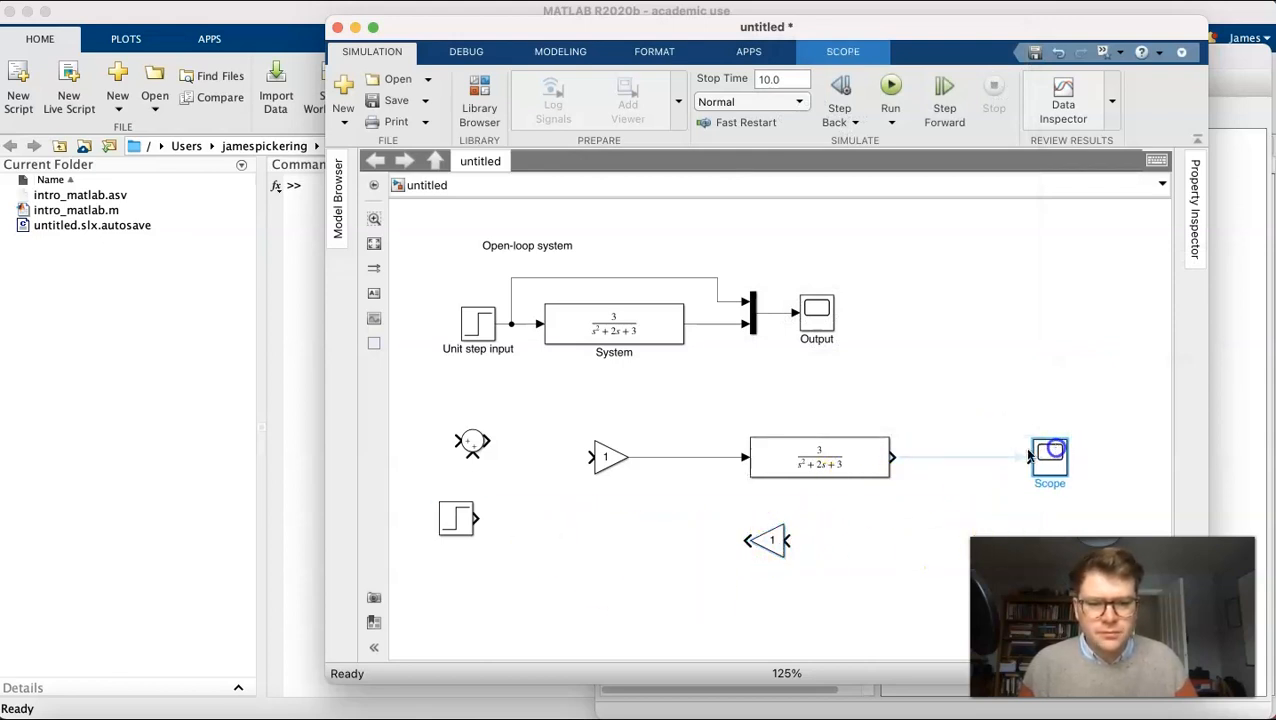
mouse_move(484, 447)
left_mouse_down()
mouse_move(473, 441)
mouse_move(497, 457)
left_mouse_up()
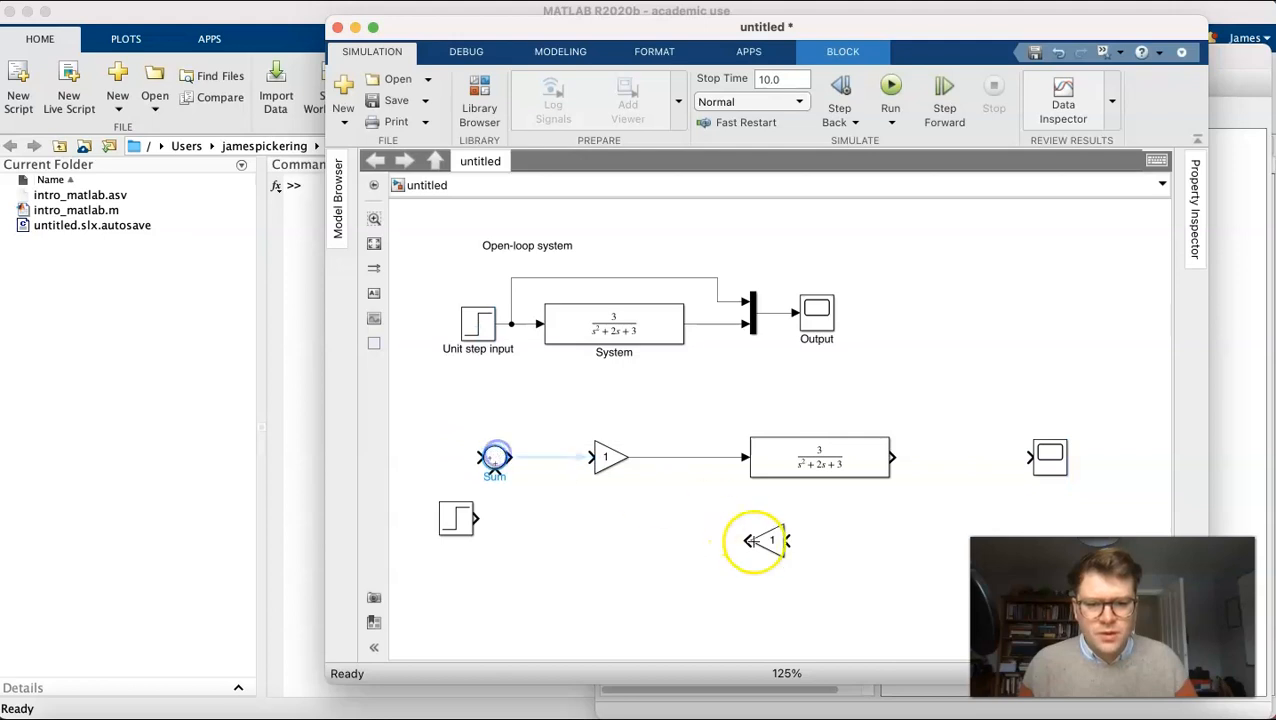
Connect the copied transfer function's output to the Scope with a branch to the flipped Gain, and move the Sum closer to the forward Gain
left_click_drag(895, 458, 1030, 457)
left_click_drag(786, 540, 968, 460)
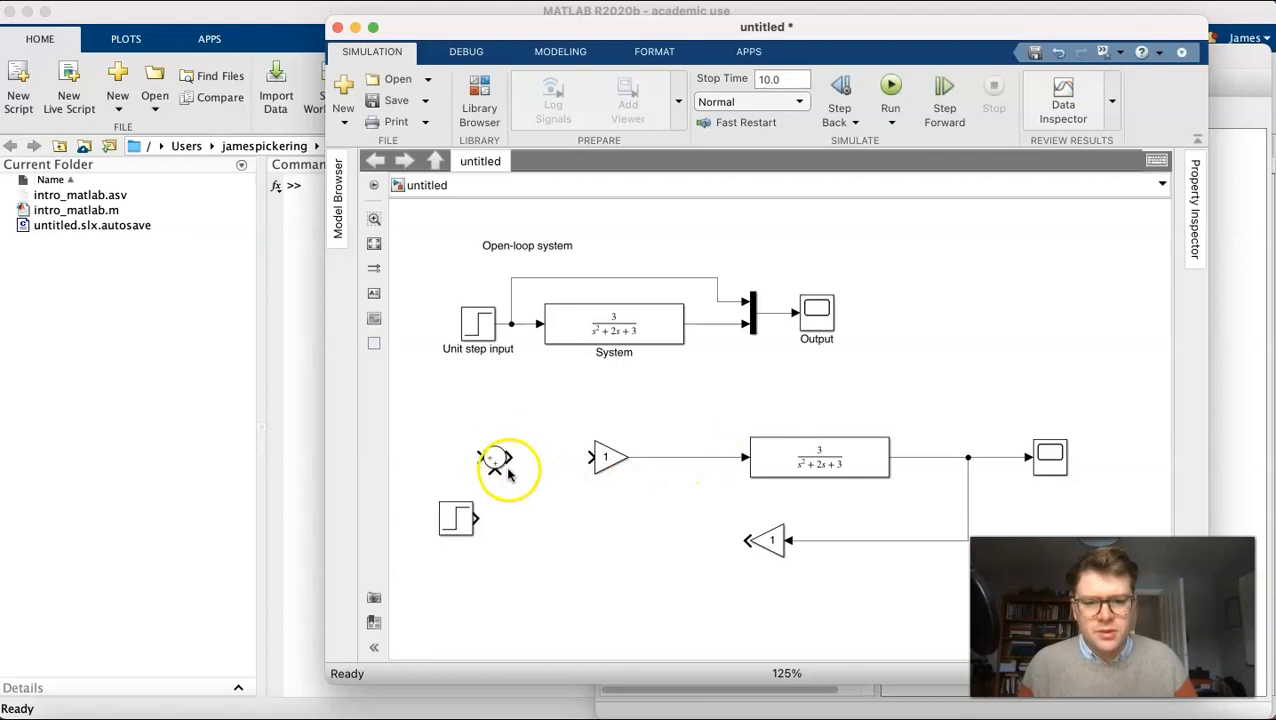
left_click_drag(495, 460, 528, 459)
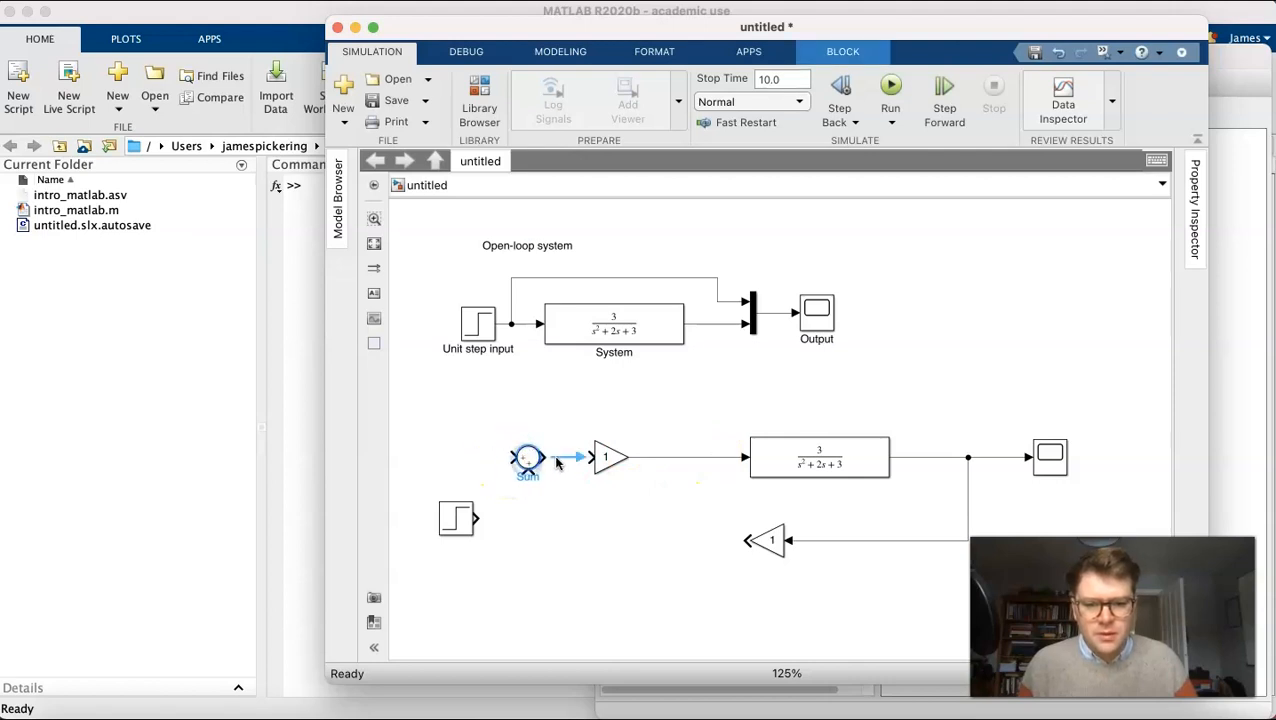
Open the Sum block's parameters and replace the second plus in its list of signs with a minus, applying the change
double_click(530, 458)
left_click(575, 447)
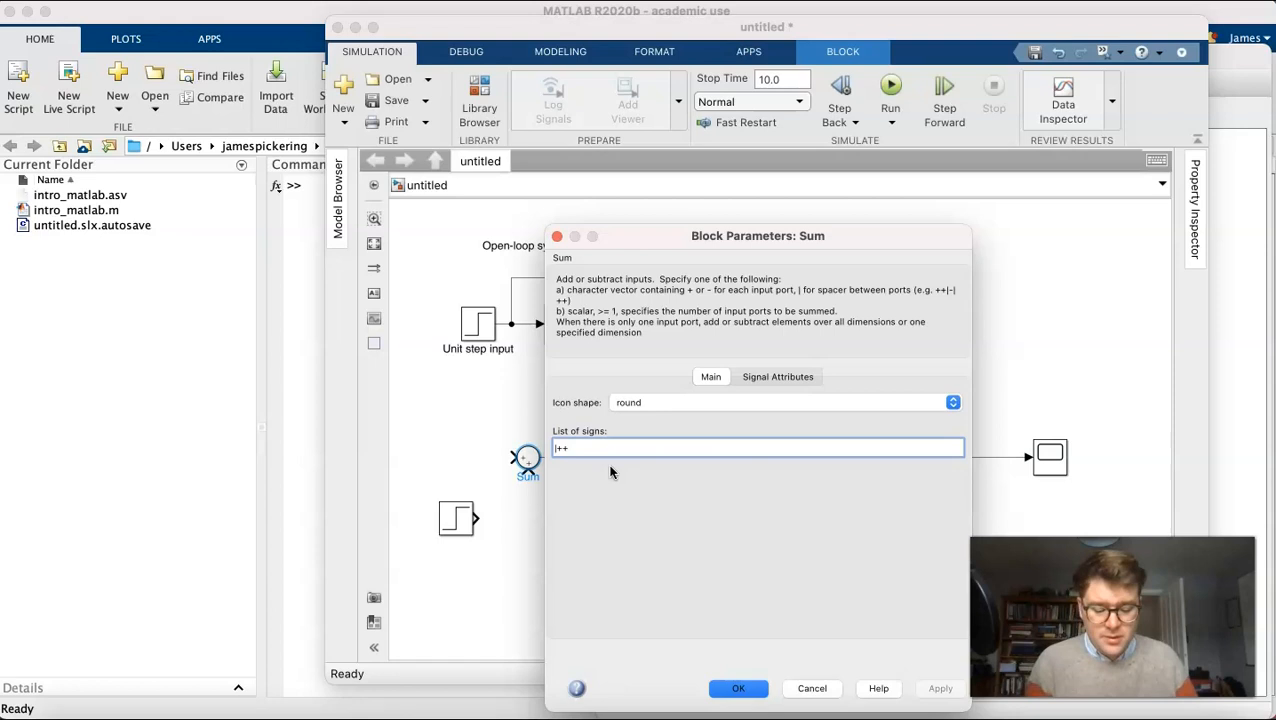
key("BackSpace")
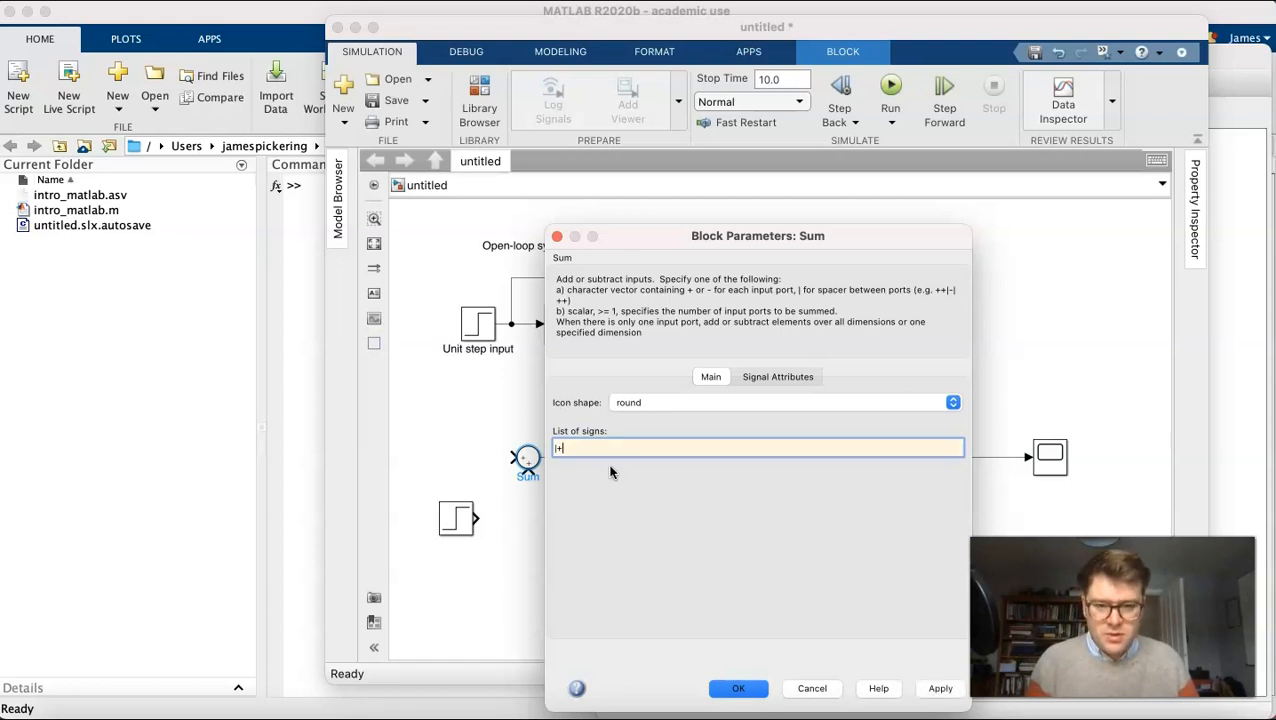
left_click(940, 688)
Try changing the Sum block's first sign to minus as well, applying |-- as the list of signs
left_click(527, 463)
left_click(575, 450)
left_click(561, 449)
key("BackSpace")
type("-")
left_click(928, 688)
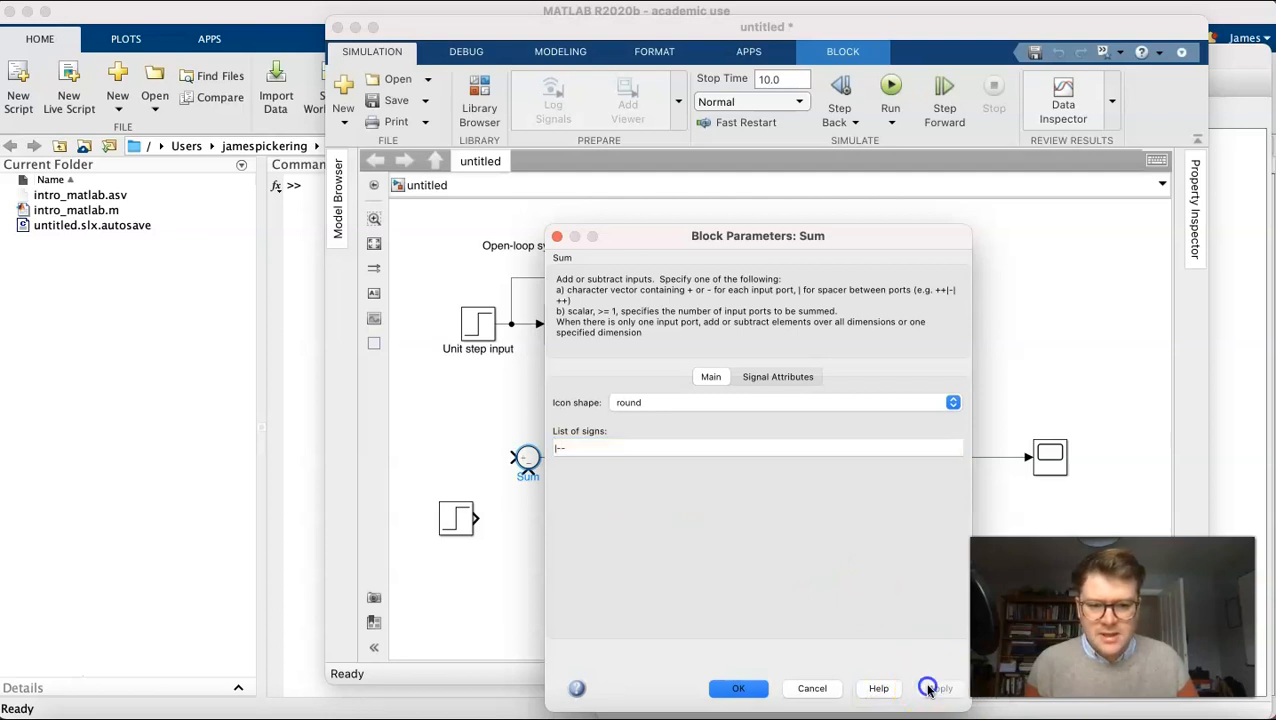
Set the Sum block's list of signs to |+- and accept its parameters
left_click(560, 447)
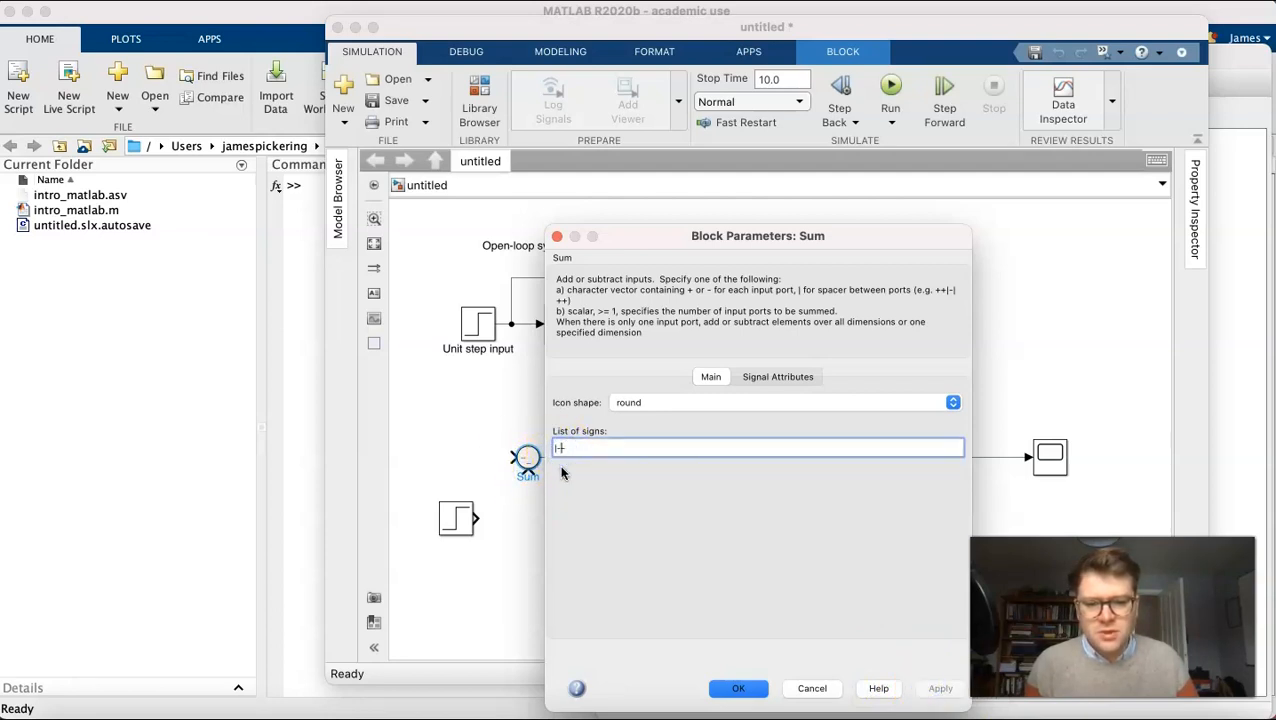
type("=")
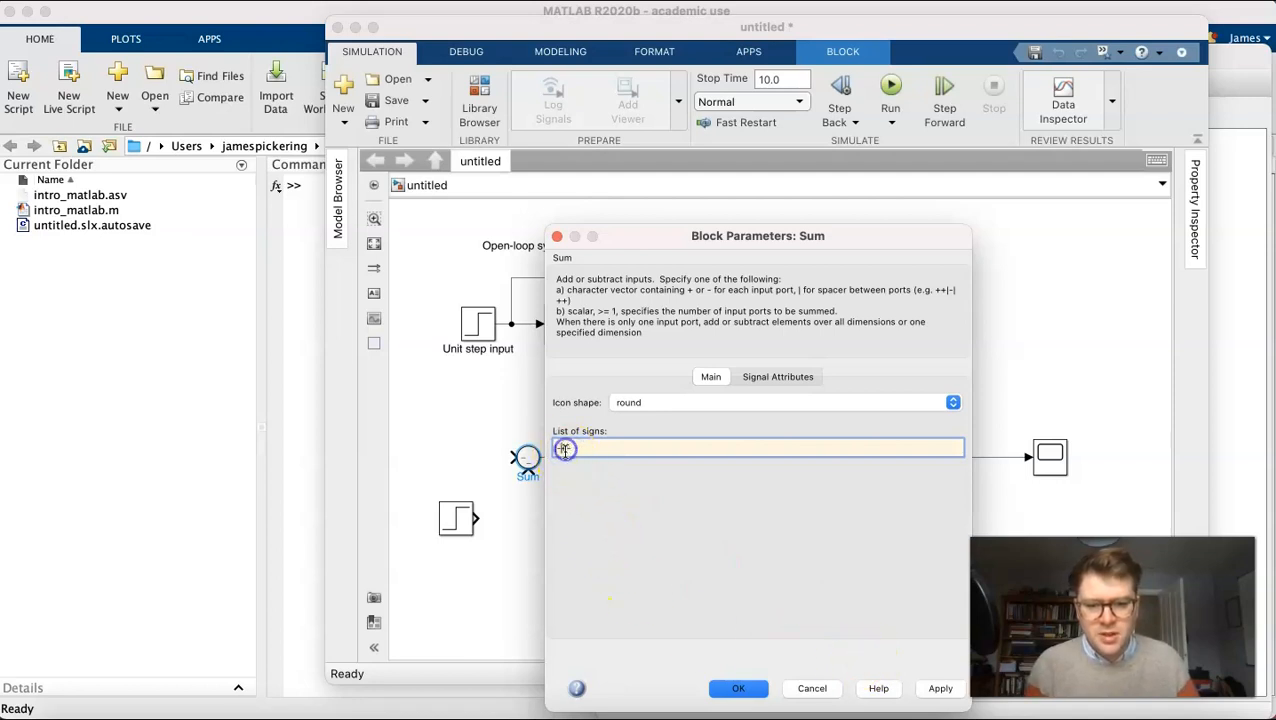
left_click(932, 695)
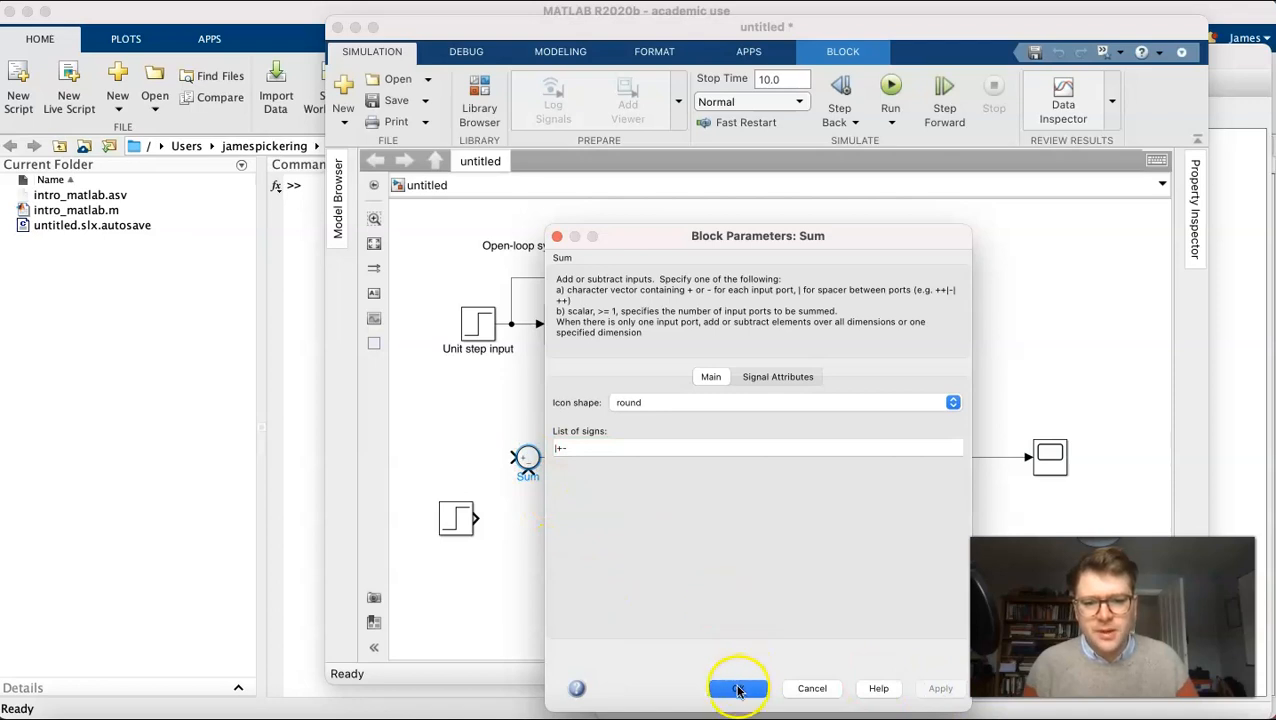
left_click(738, 689)
Connect the flipped feedback Gain's output to the Sum block's minus input and pick the unconnected Step block
left_click_drag(527, 470, 748, 540)
left_click(443, 514)
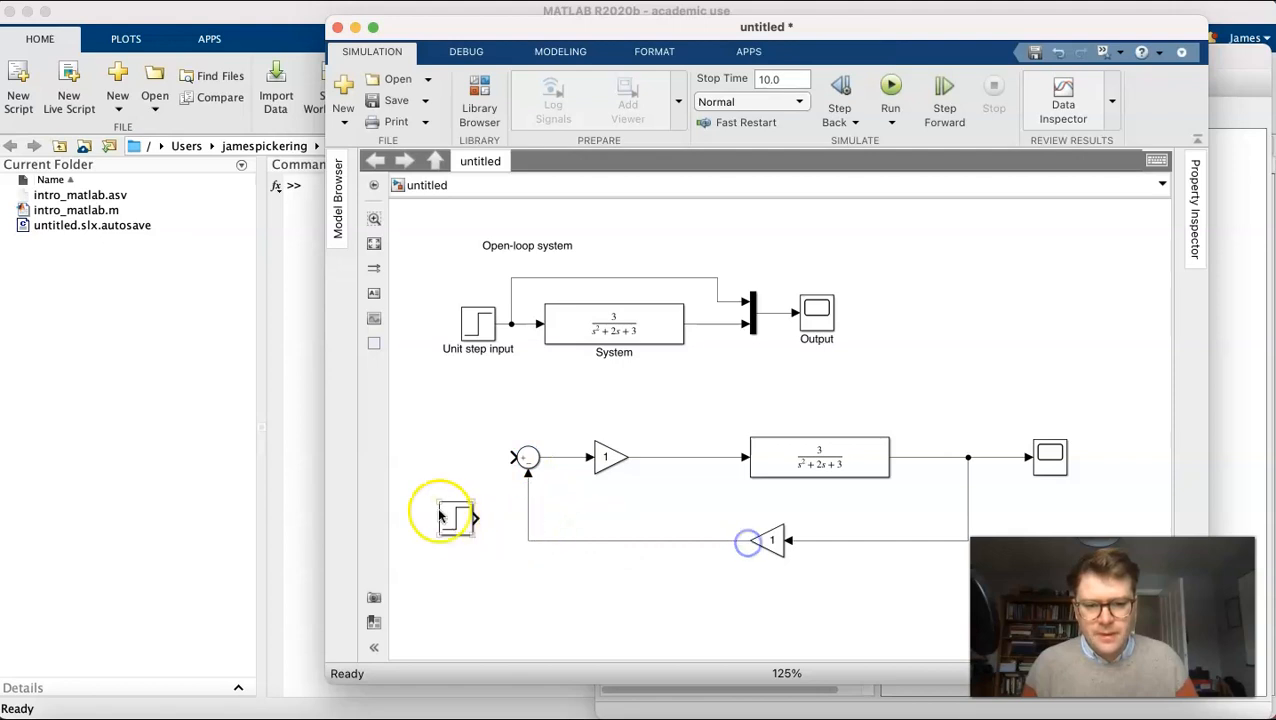
Connect the Step block to the Sum block's plus input and name the forward Gain block Kp
left_click_drag(458, 519, 515, 457)
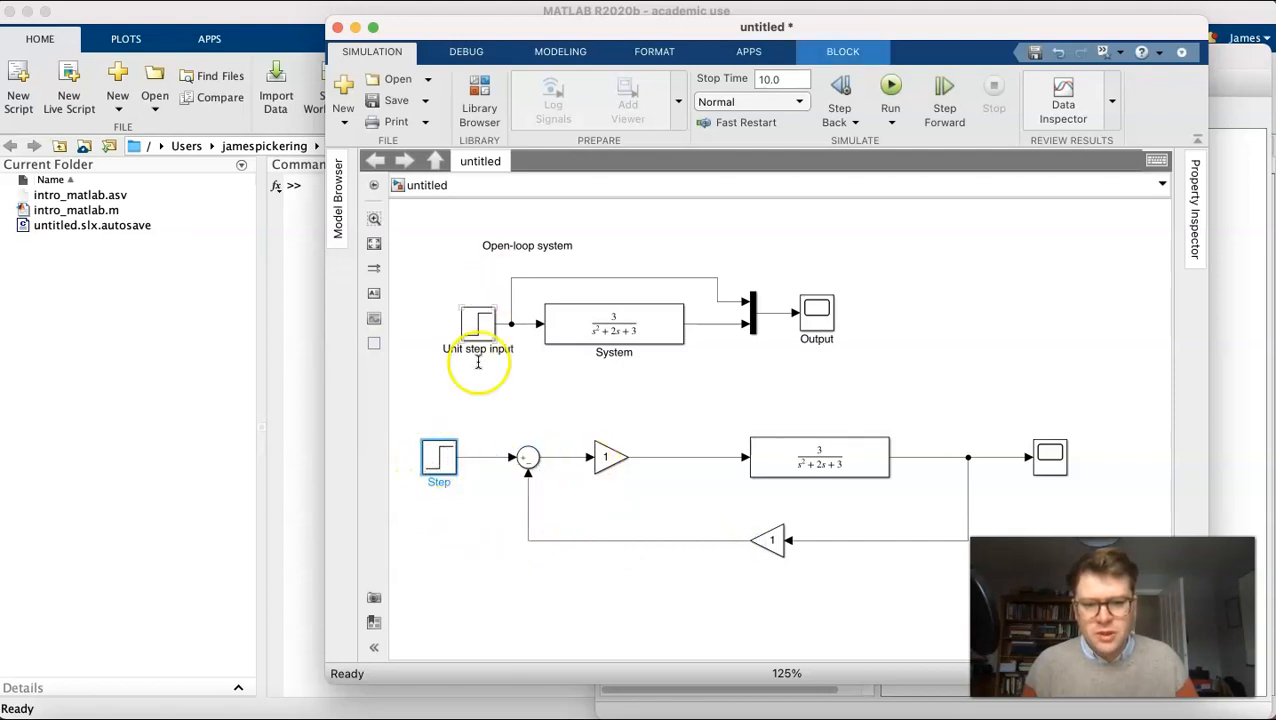
left_click(607, 456)
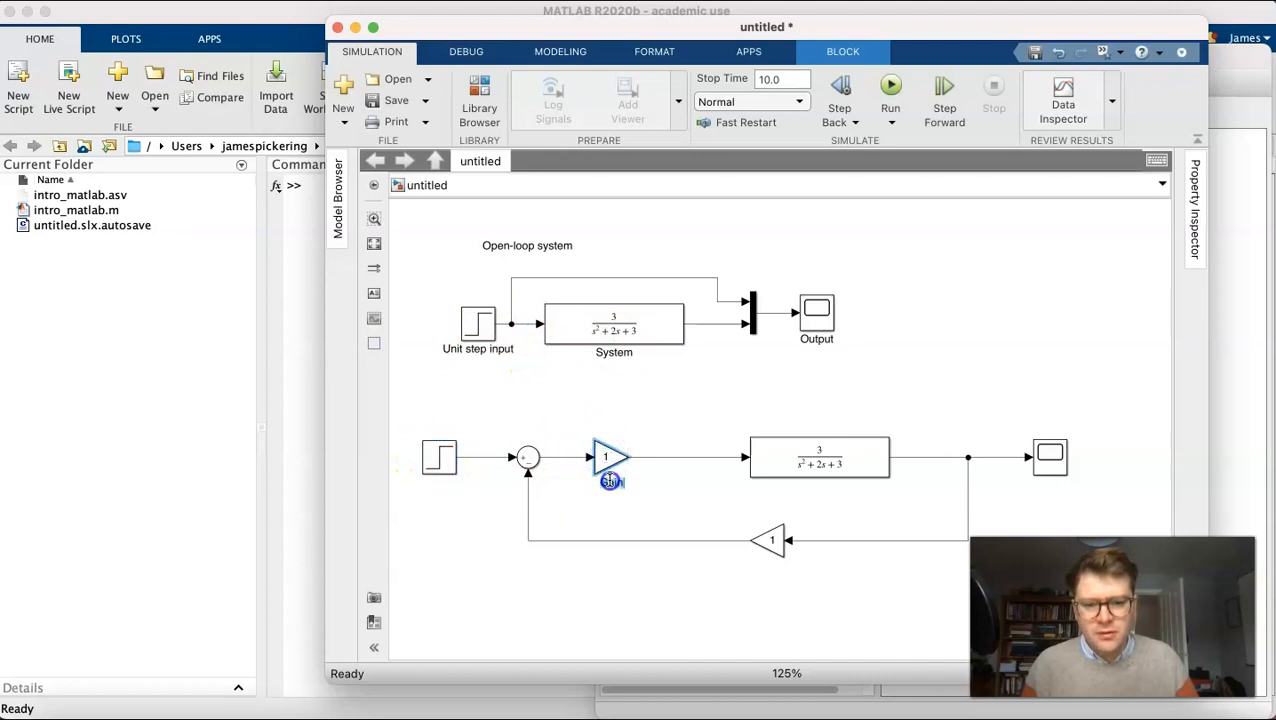
type("Kp")
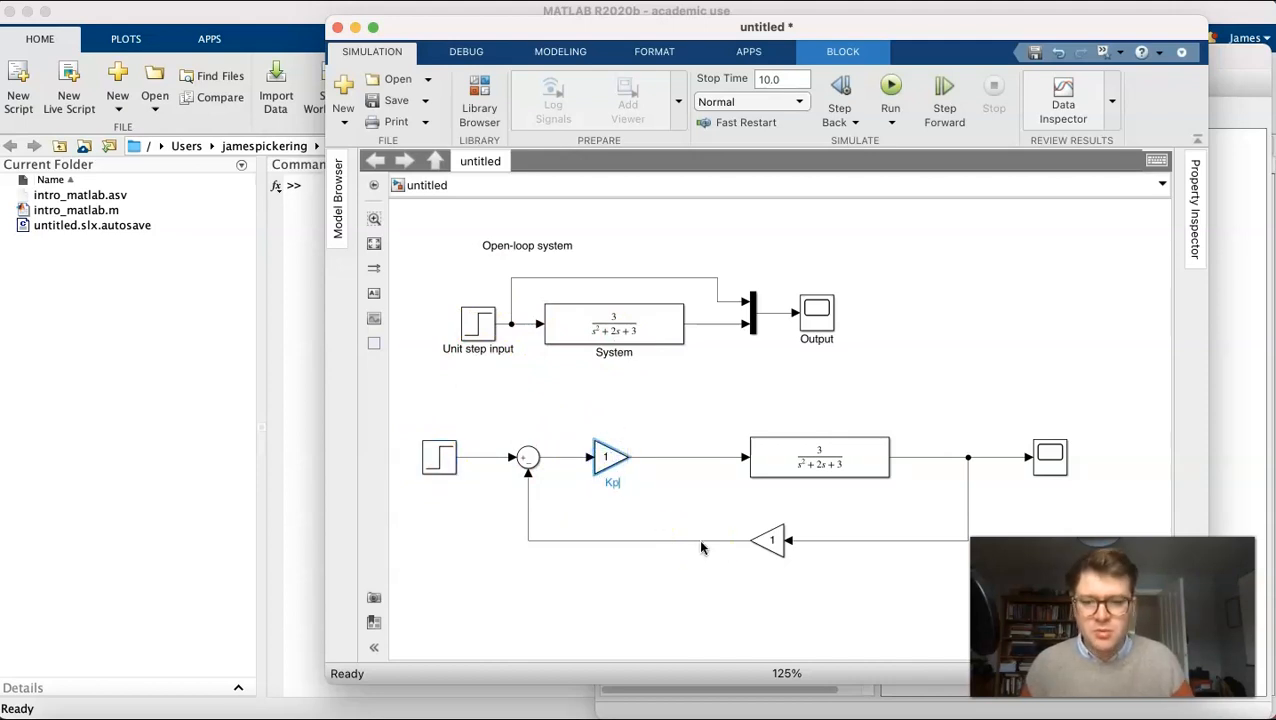
Try to name the closed-loop transfer function block System
left_click(846, 474)
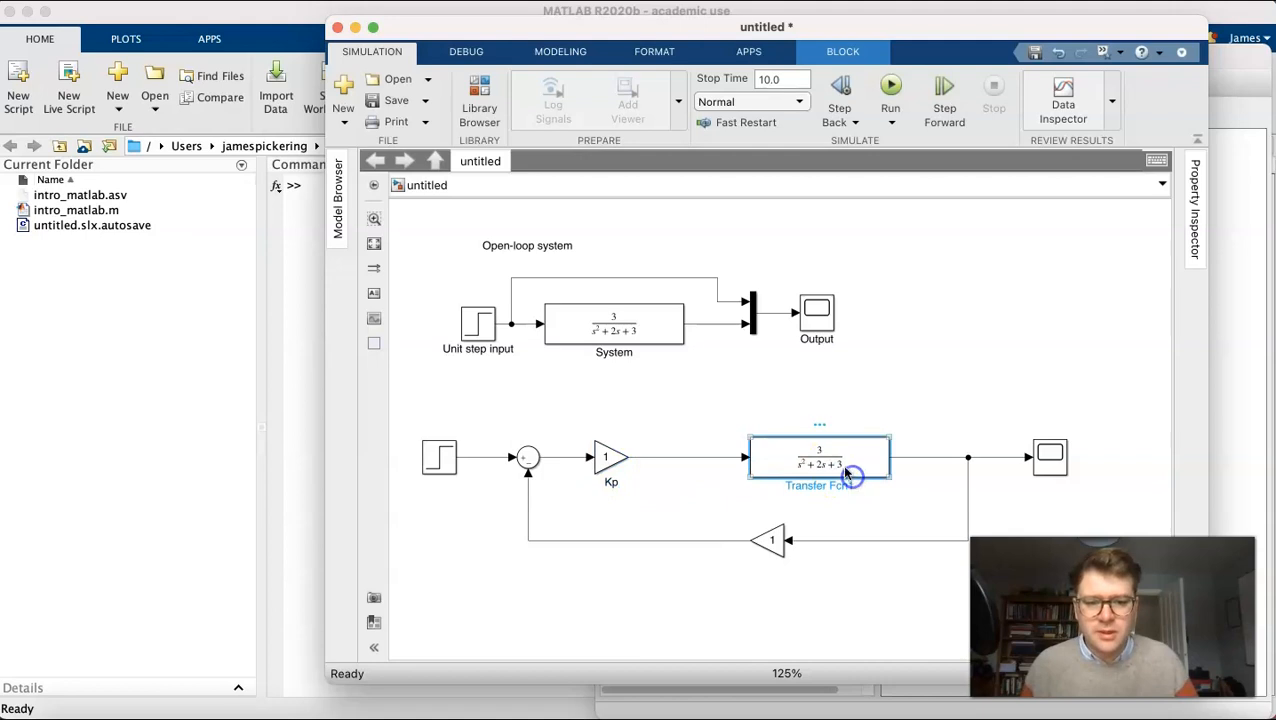
left_click(828, 487)
type("Sys")
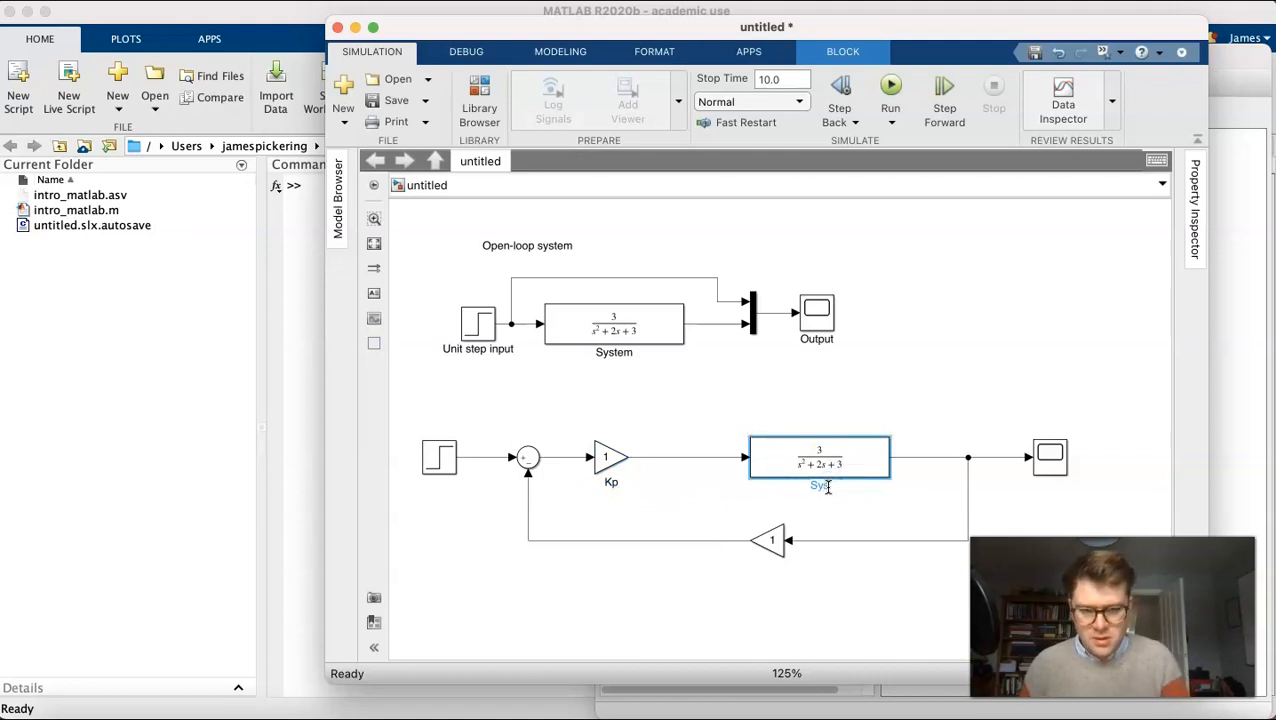
type("tem")
left_click(1052, 460)
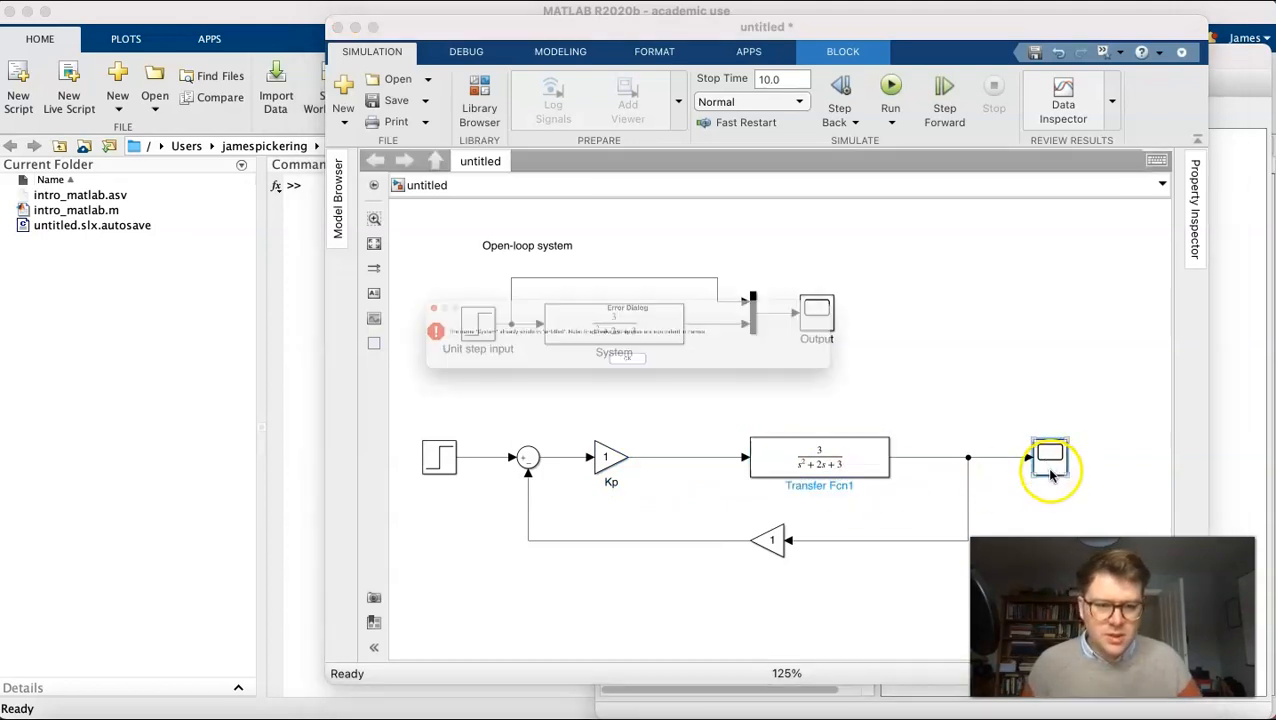
left_click(627, 374)
Rename the closed-loop transfer function block as System_1
left_click(803, 464)
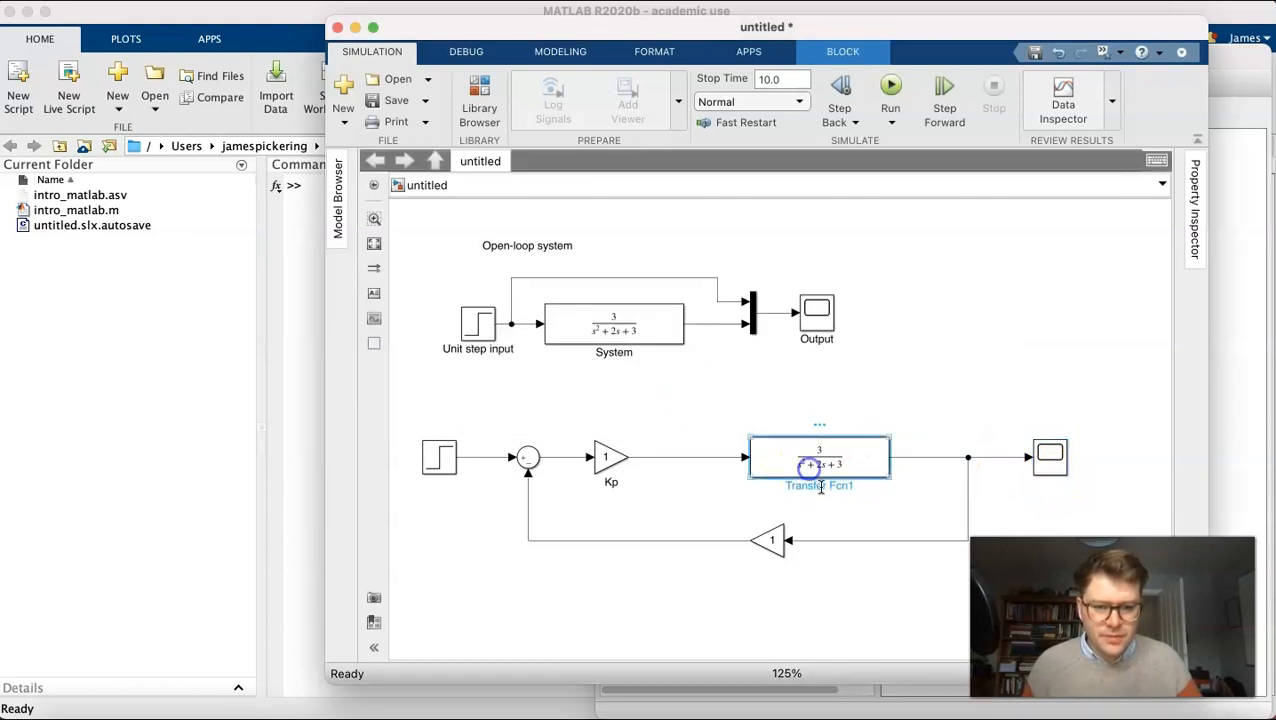
type("System")
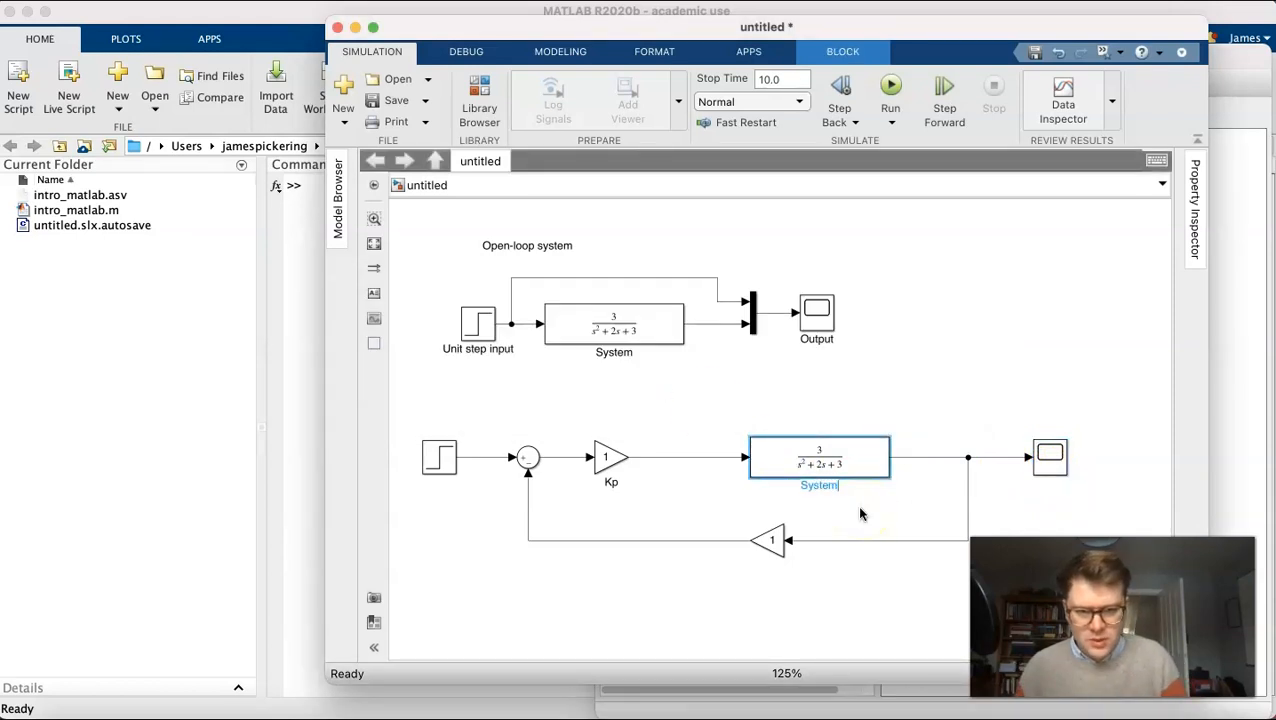
type("_1")
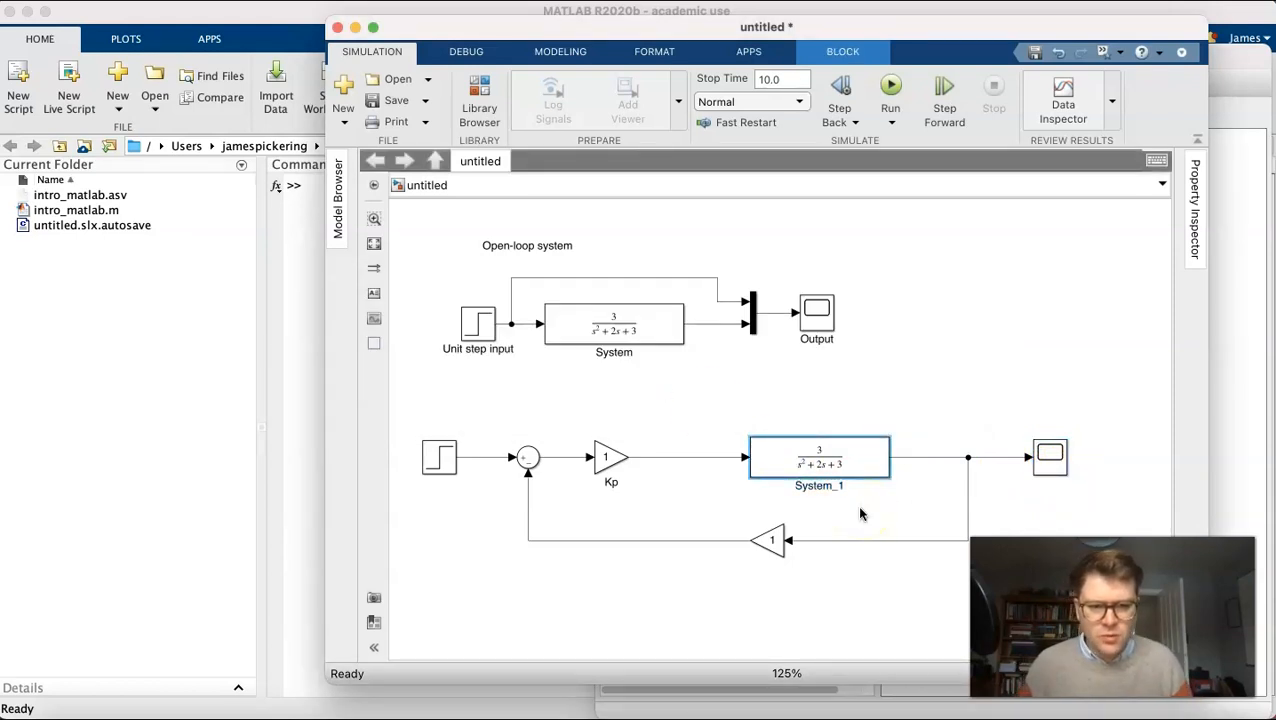
Try to name the closed-loop Scope block Output
left_click(1054, 468)
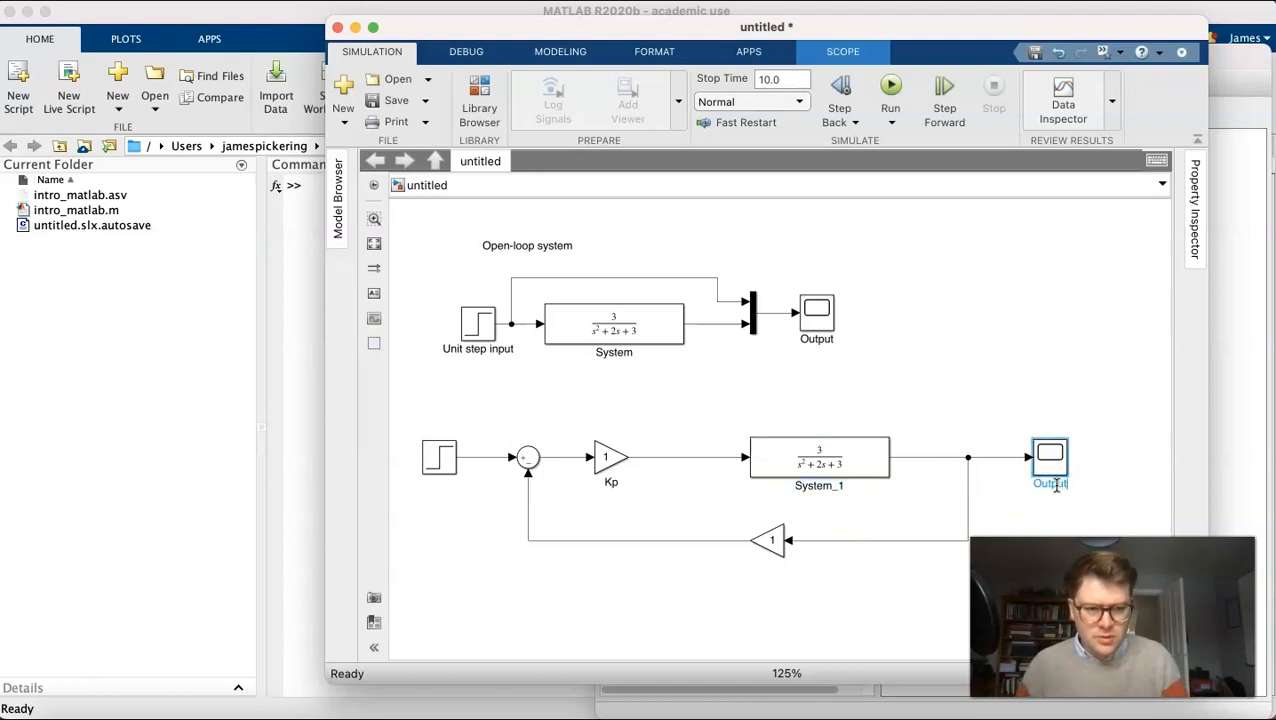
key("Return")
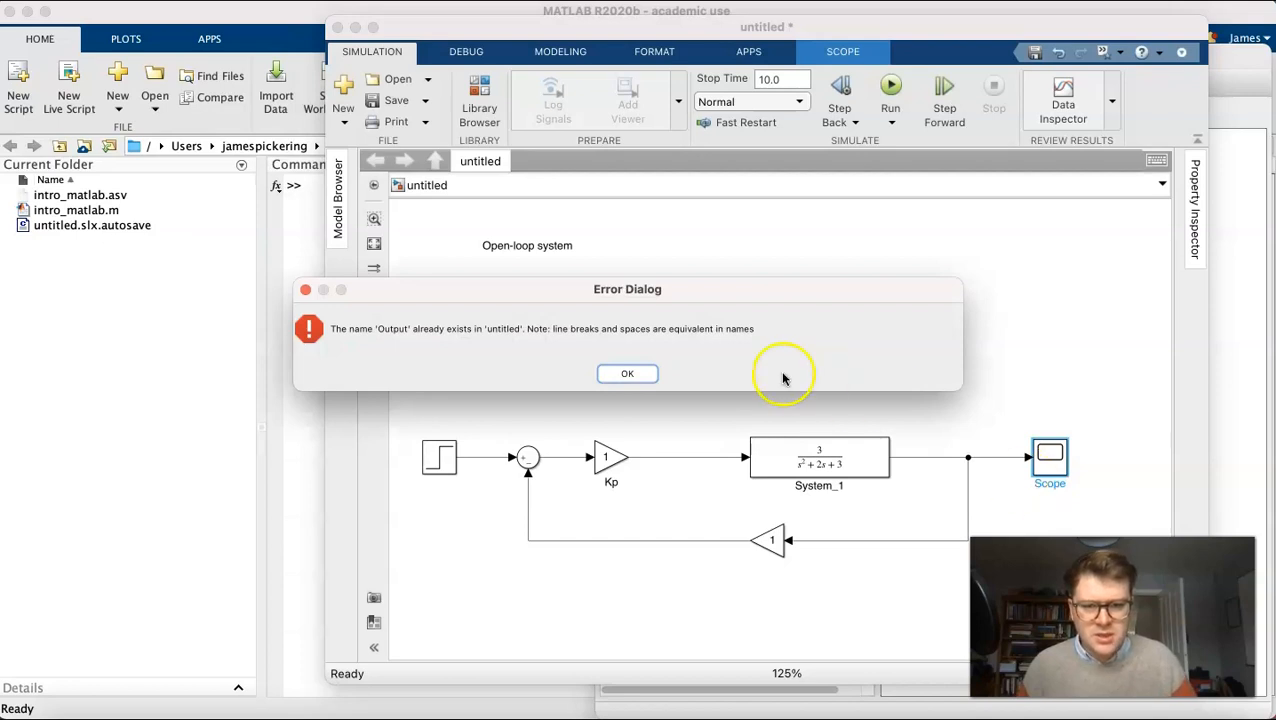
left_click(627, 373)
Rename the closed-loop Scope as Output_1 and the feedback Gain as Ideal_sensor
left_click(1050, 483)
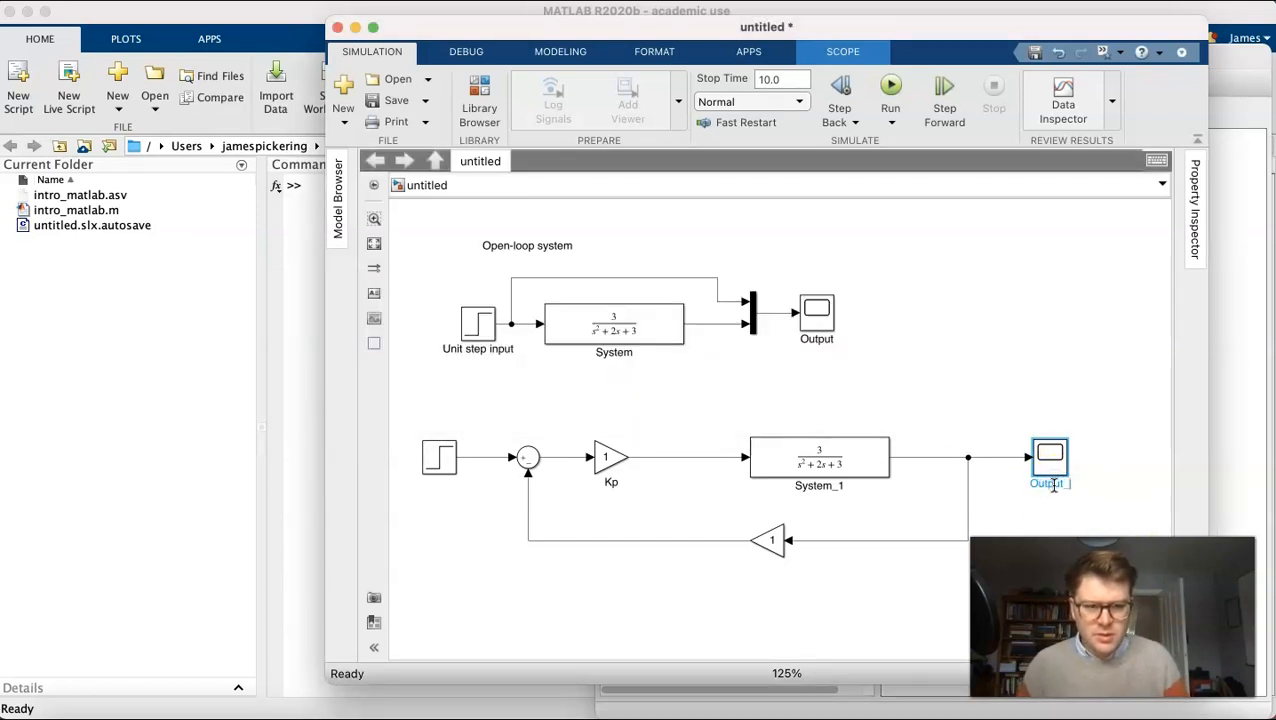
left_click(770, 540)
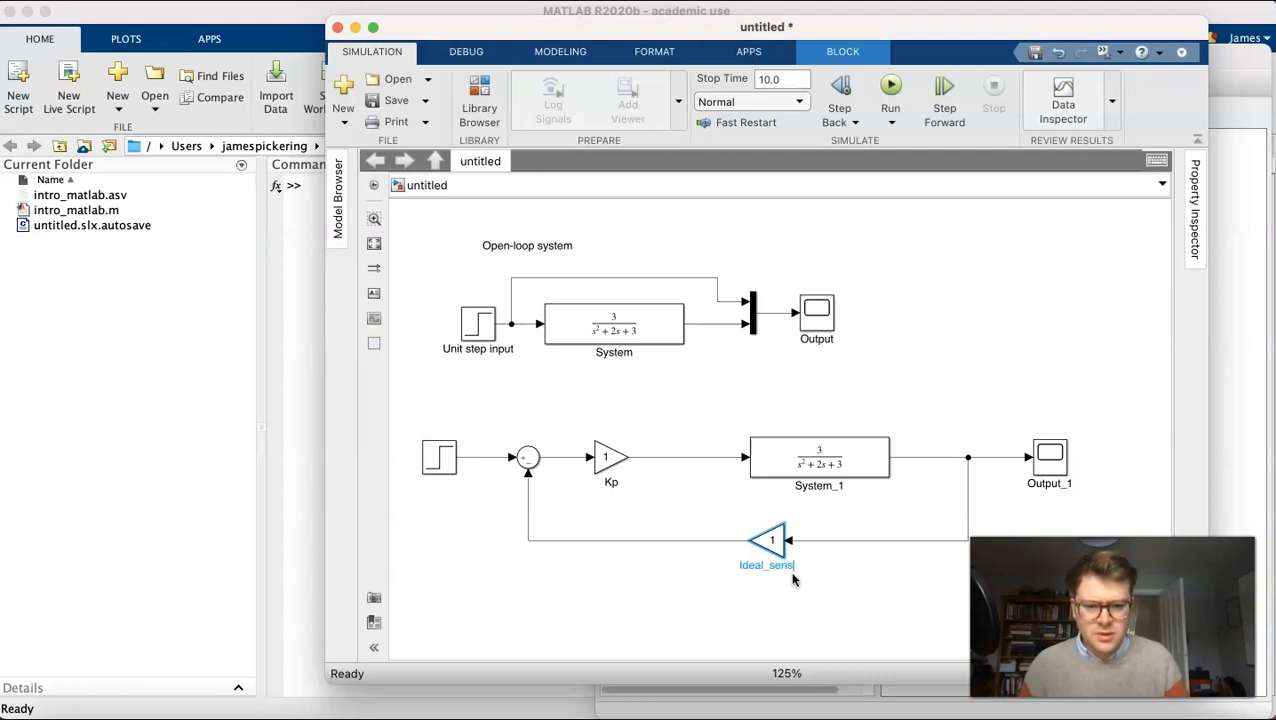
Rename the closed-loop Step block as Unit step input_1
left_click(449, 460)
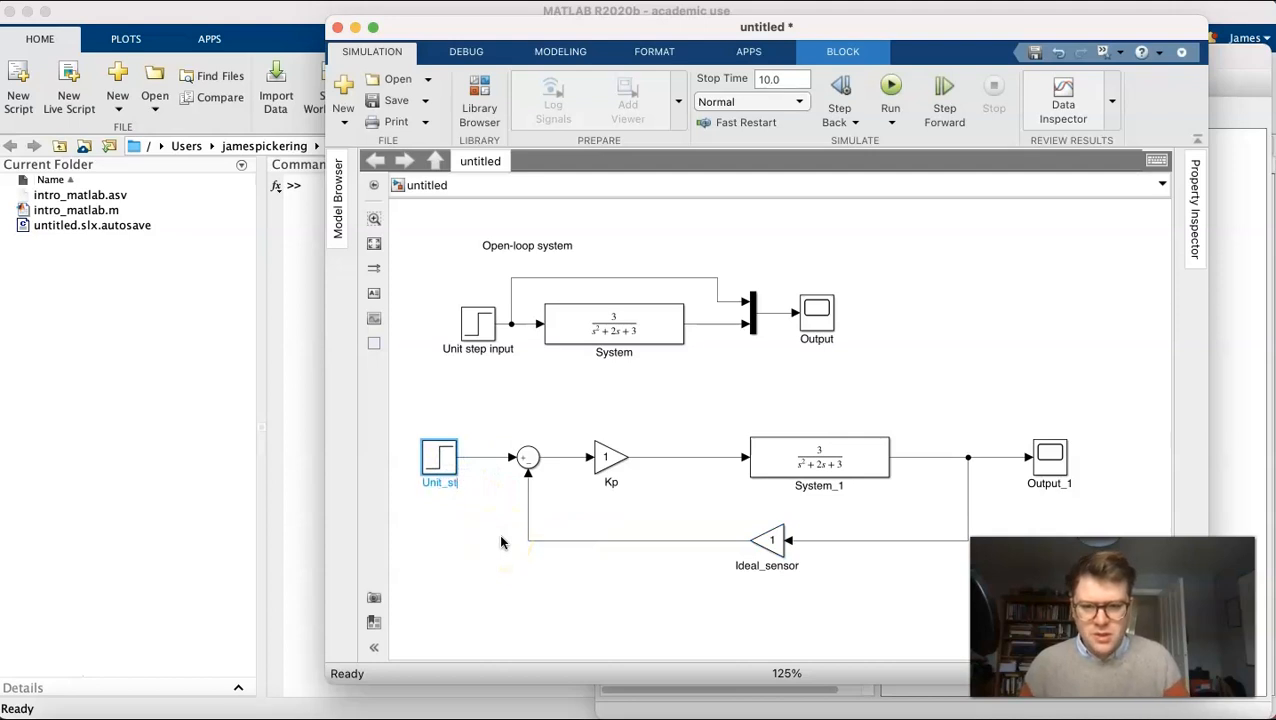
type("Unit step ")
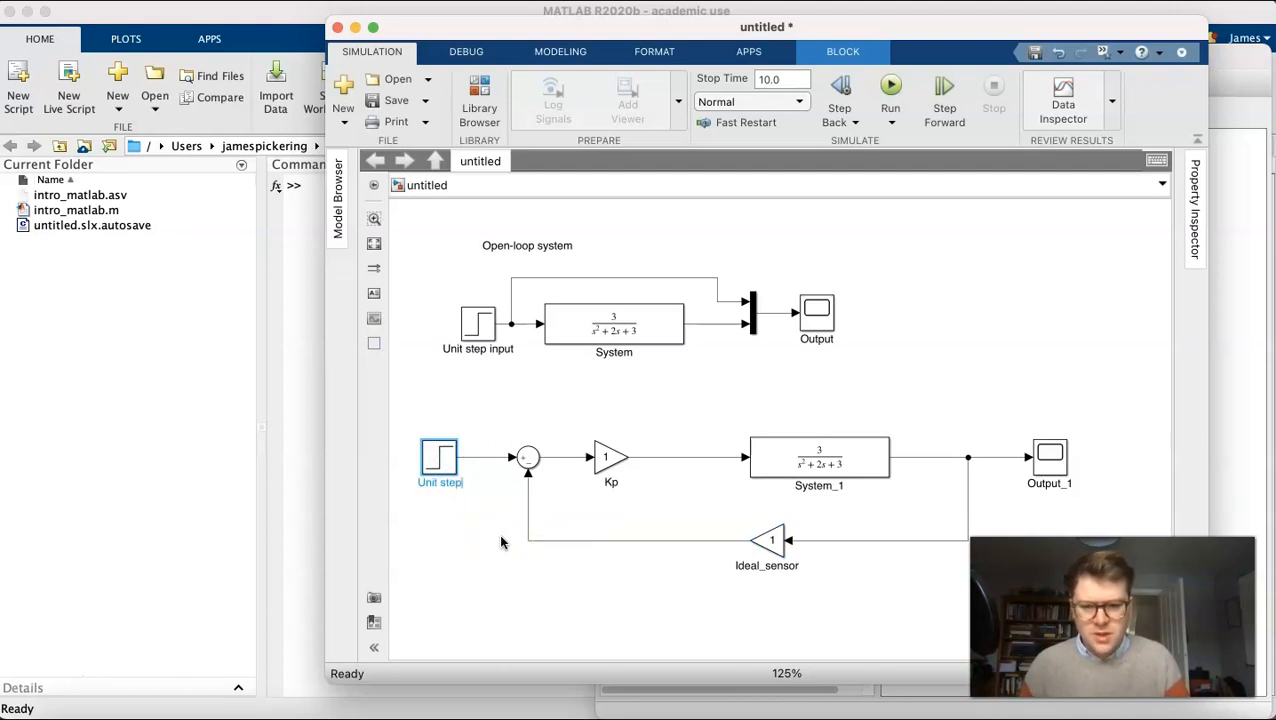
type("input_1")
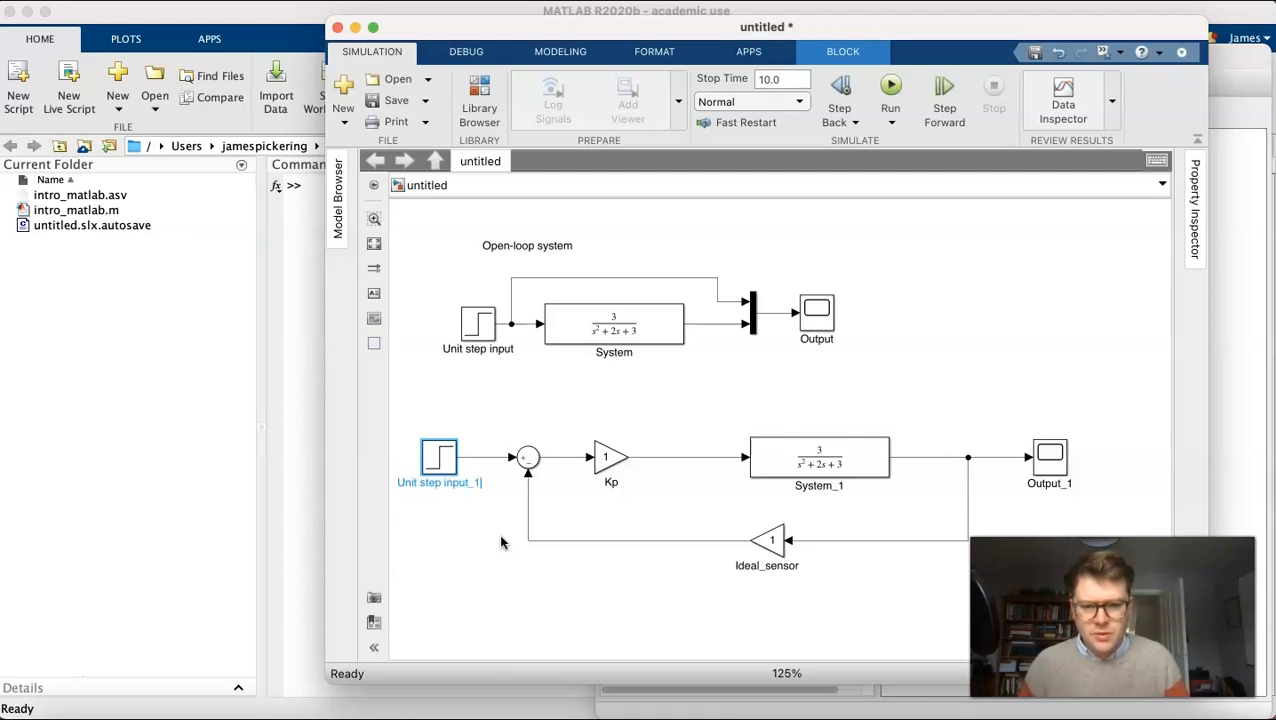
key("Return")
Compact the closed-loop layout by moving Kp, System_1 and Ideal_sensor closer to the Sum block
left_click_drag(603, 460, 577, 462)
left_click_drag(769, 441, 660, 447)
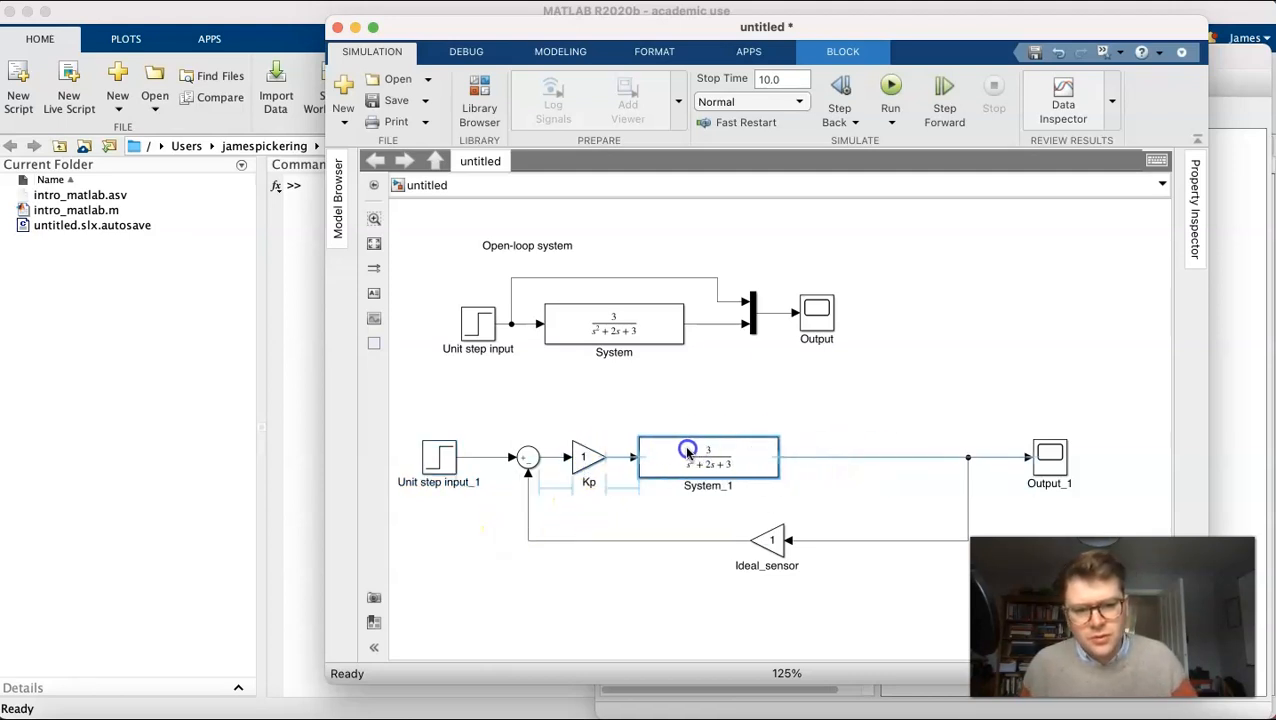
left_click(775, 545)
left_click_drag(775, 548, 676, 542)
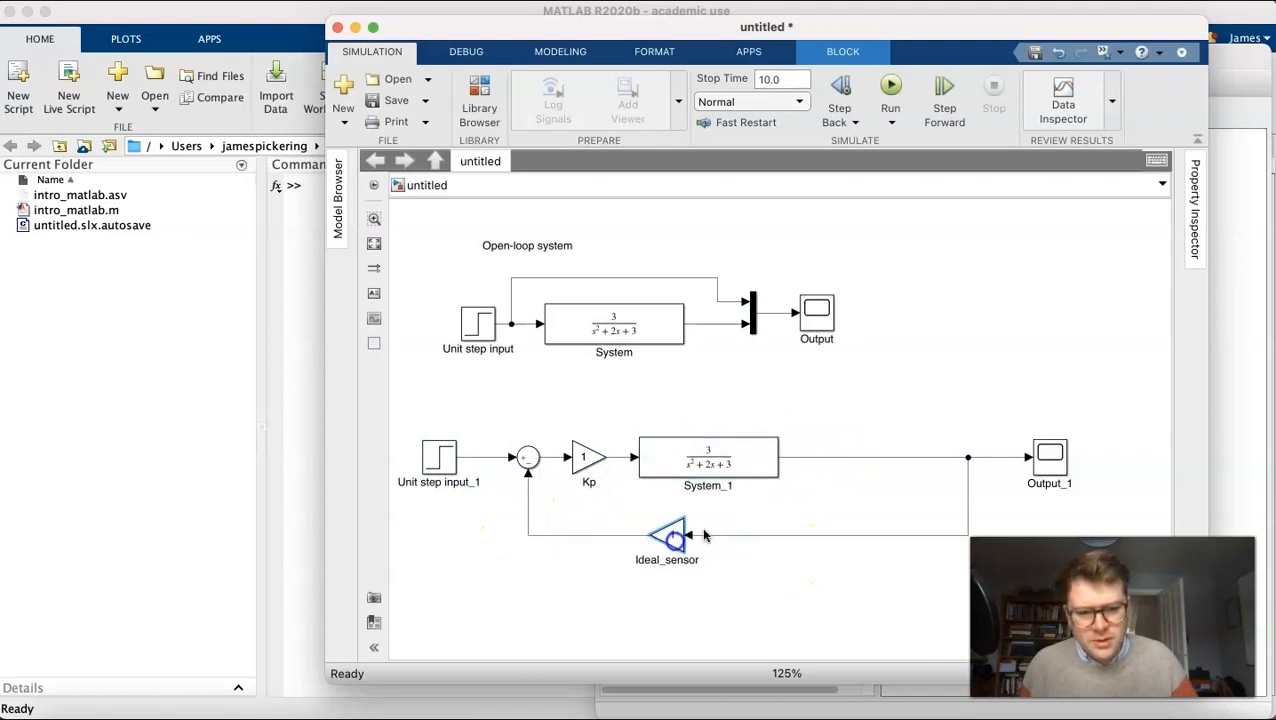
Move the feedback branch line and the Output_1 scope close to System_1, and nudge Unit step input_1 towards the Sum block
left_click(968, 492)
left_click_drag(968, 492, 793, 490)
left_click_drag(1055, 468, 844, 468)
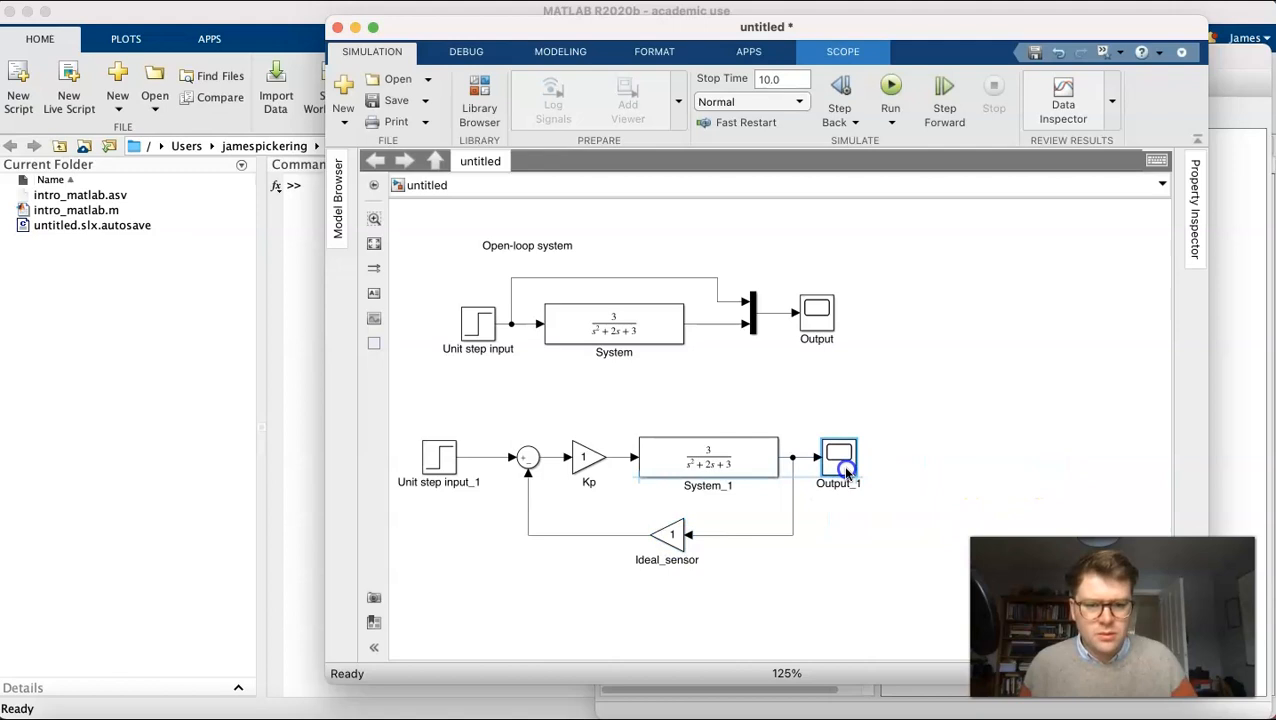
mouse_move(447, 473)
left_mouse_down()
mouse_move(463, 459)
mouse_move(450, 459)
left_mouse_up()
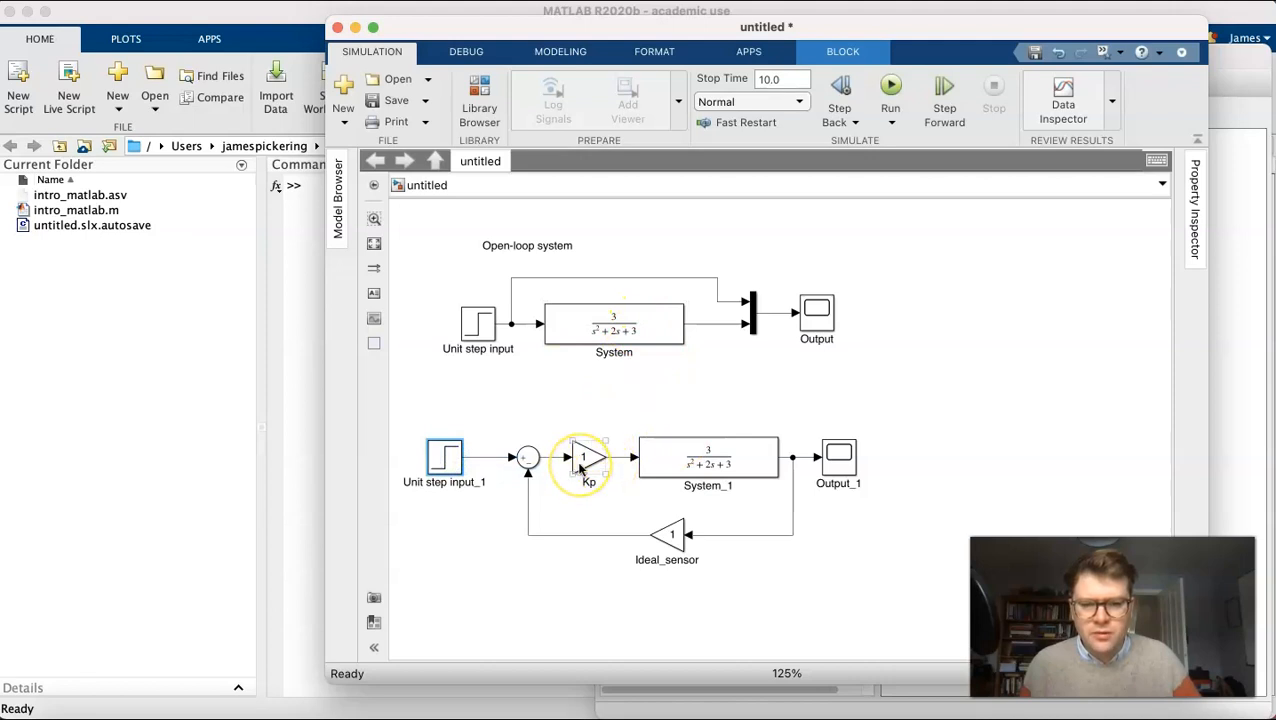
left_click(452, 464)
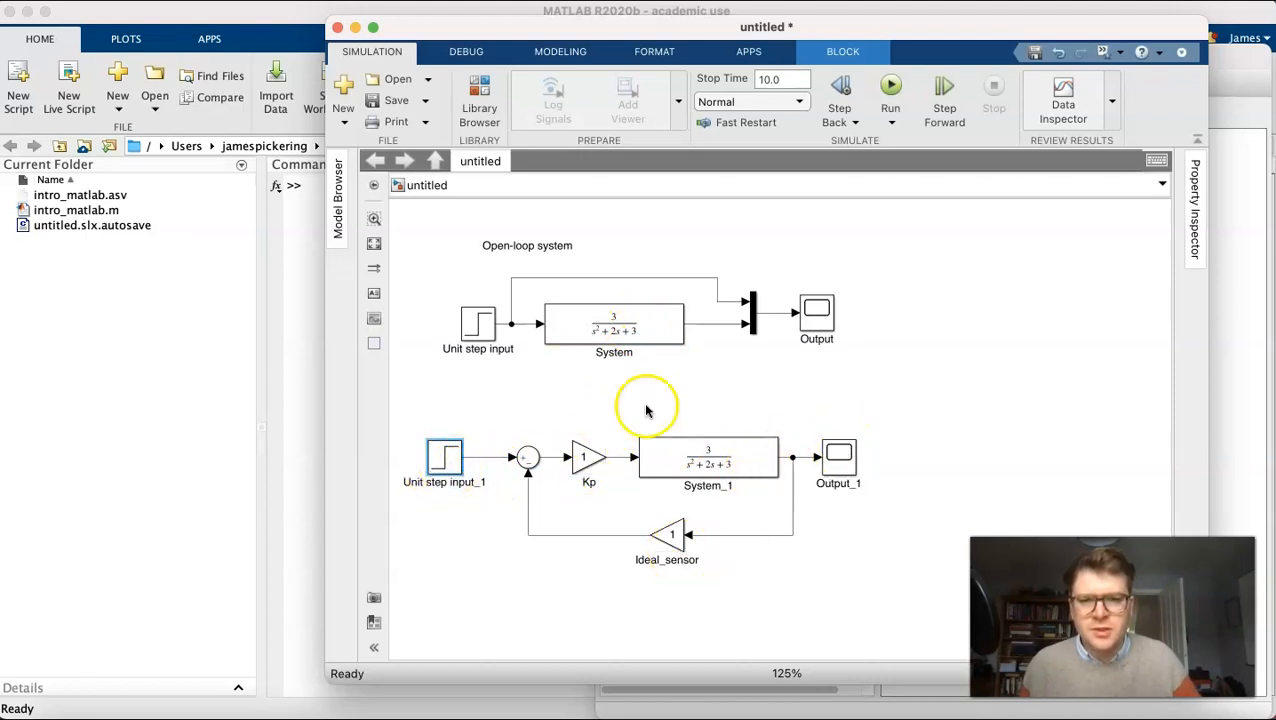
Run the simulation and examine the closed-loop response in the Output_1 scope, closing the plot when done
left_click(891, 85)
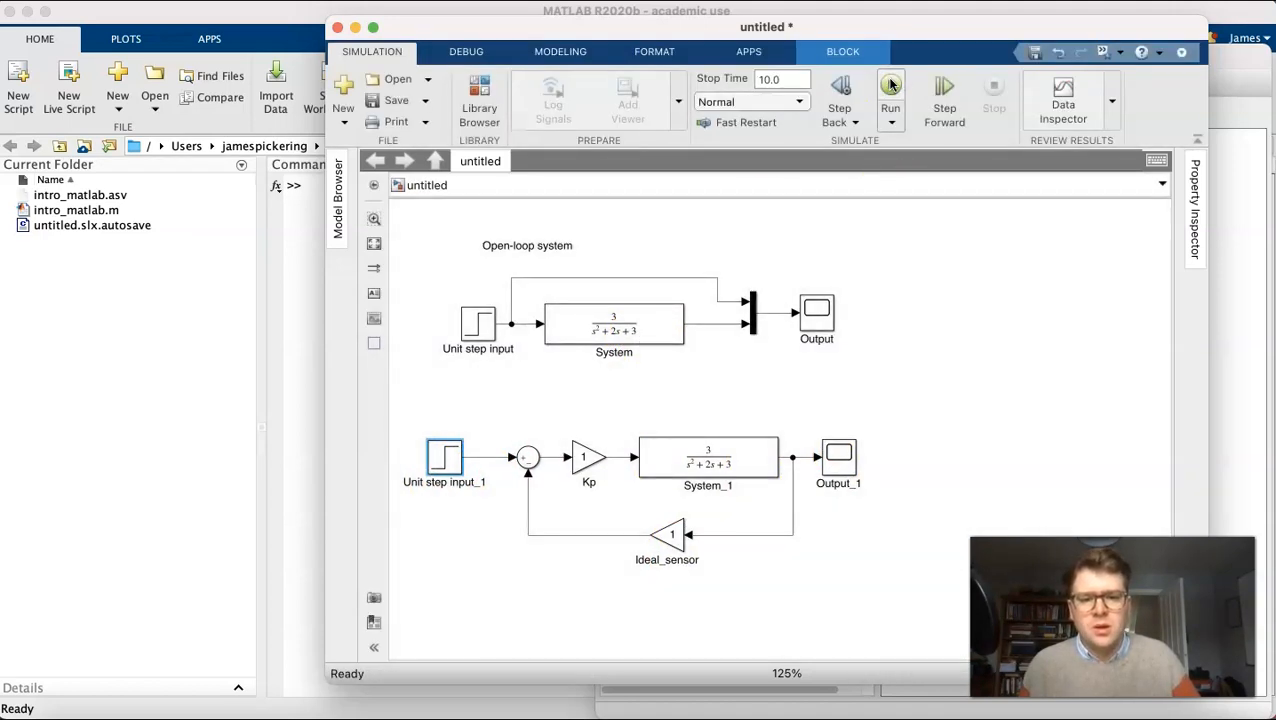
left_click(845, 458)
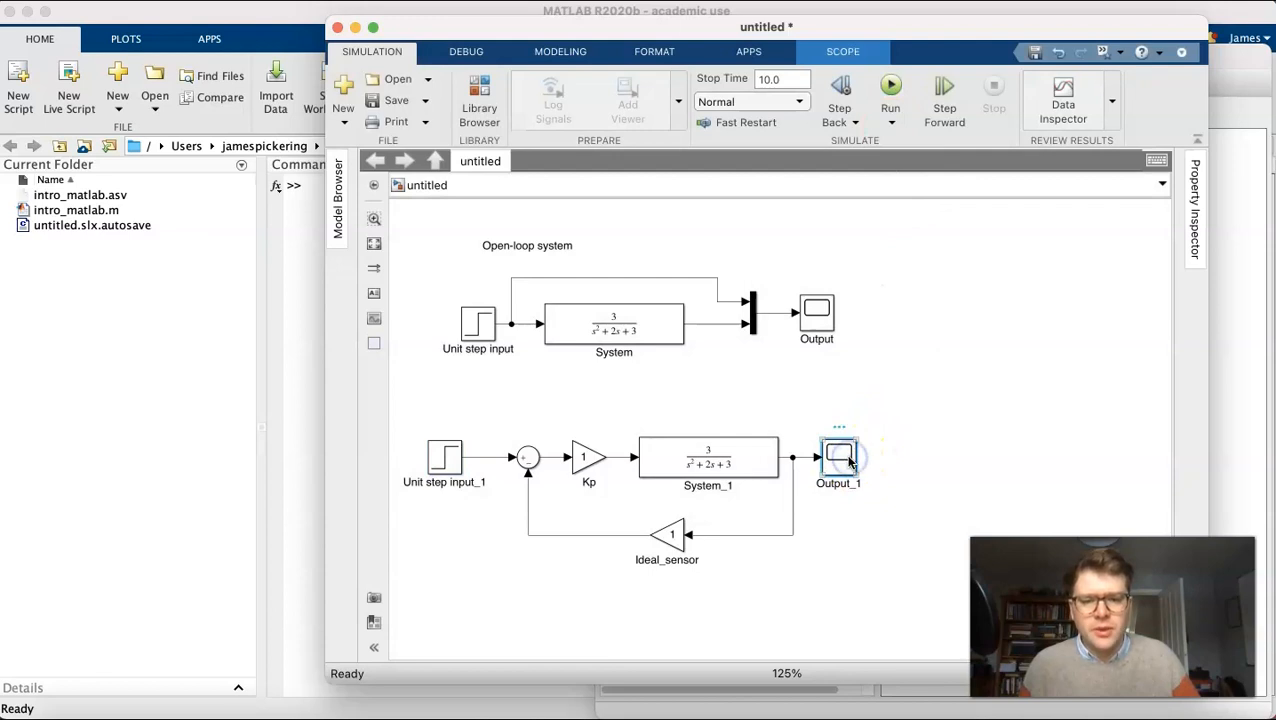
double_click(848, 460)
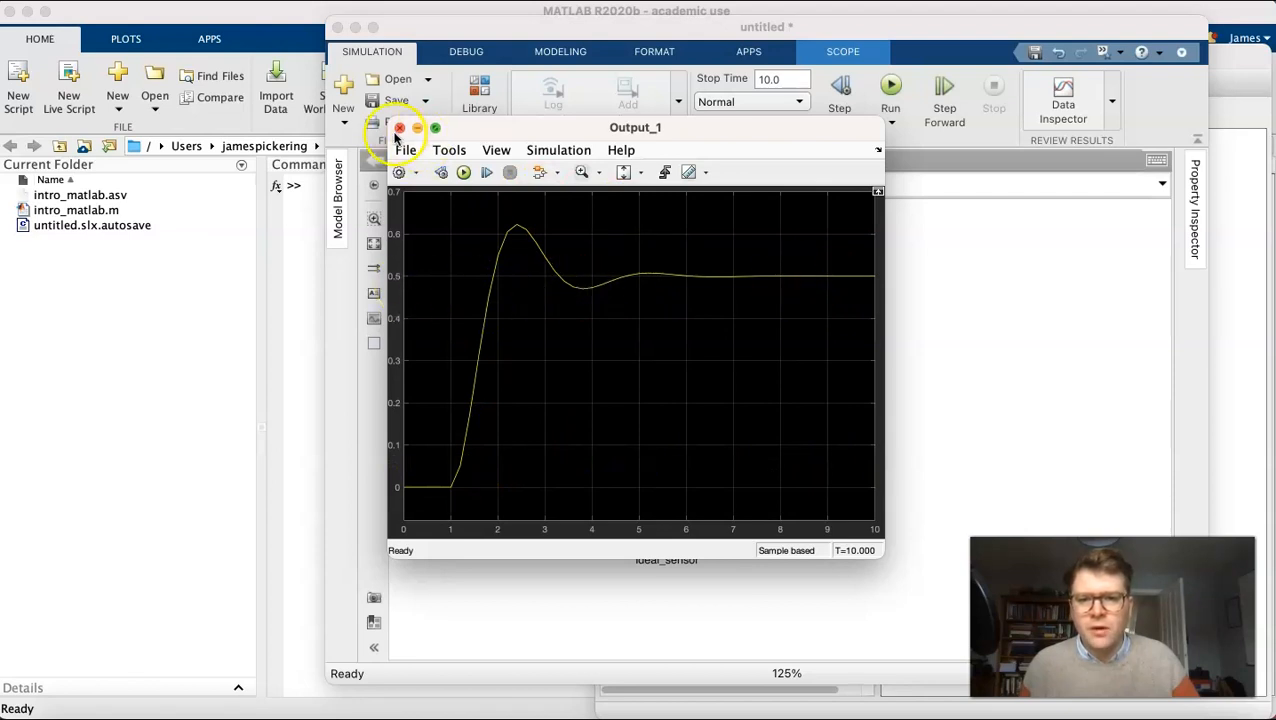
left_click(399, 129)
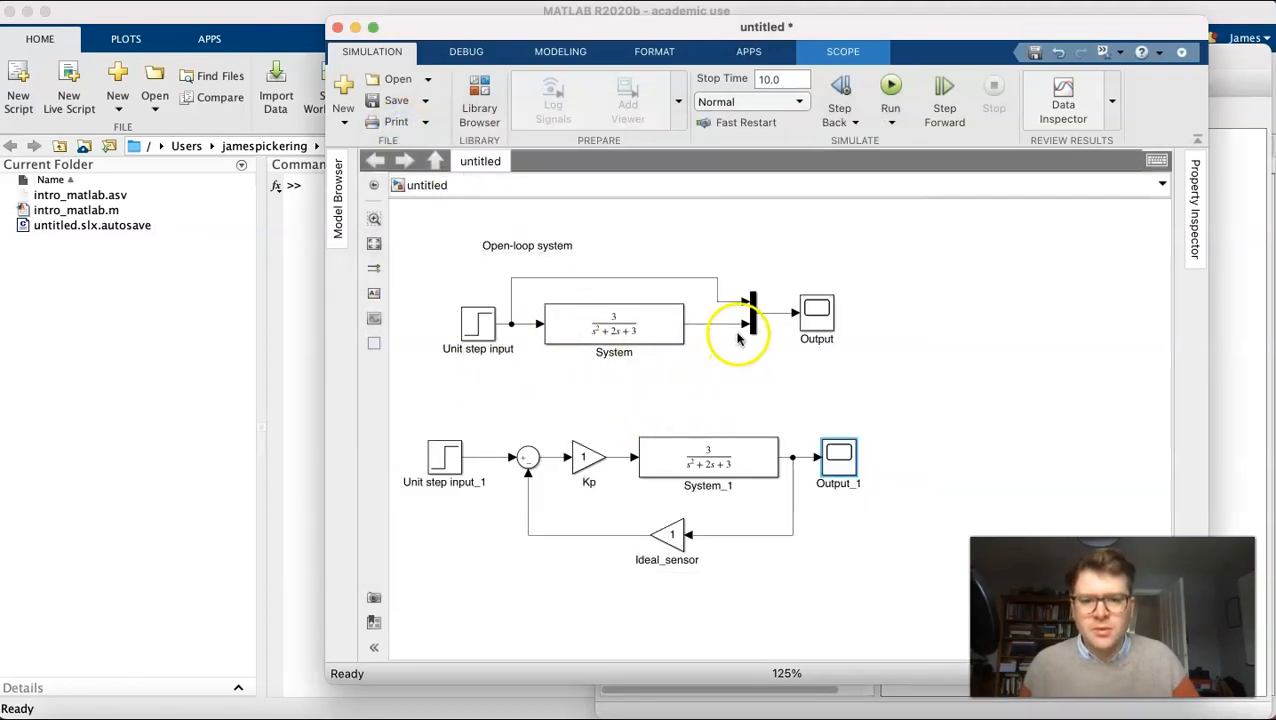
Insert a Simulink Signal Routing Mux between System_1 and a shifted Output_1, feeding it Unit step input_1 and the System_1 output
left_click_drag(846, 450, 896, 450)
left_click(820, 390)
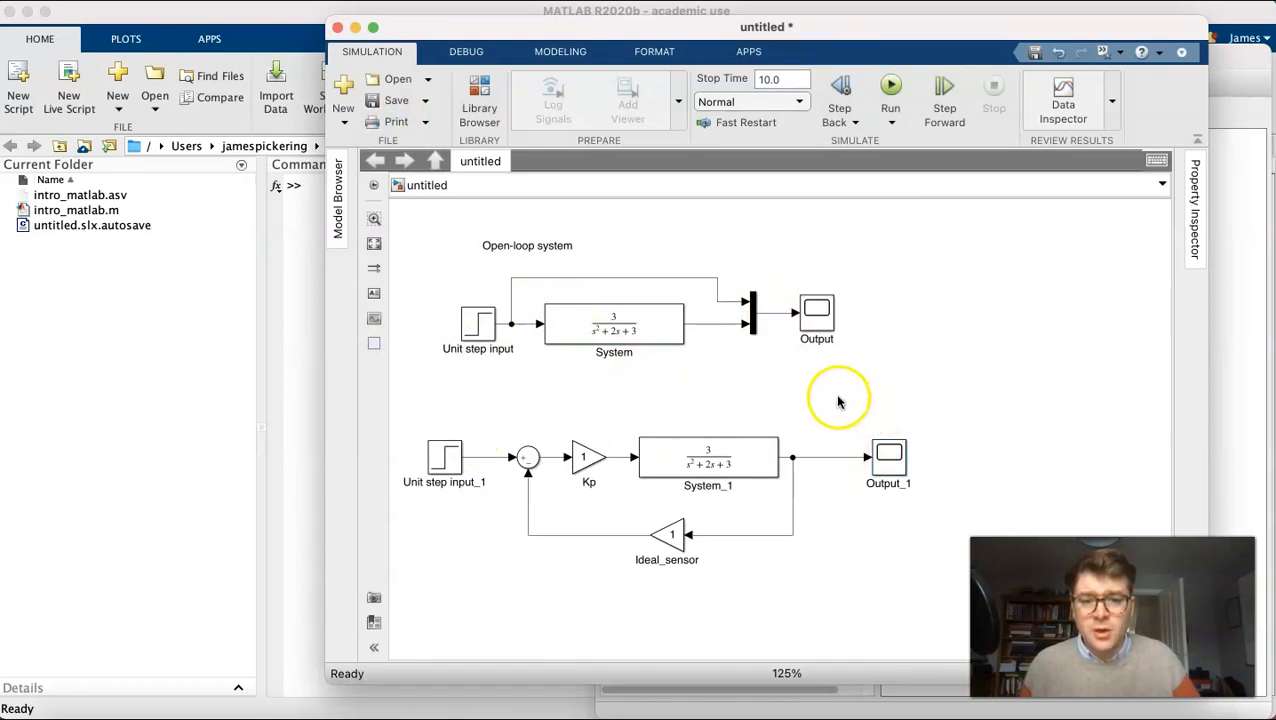
double_click(836, 398)
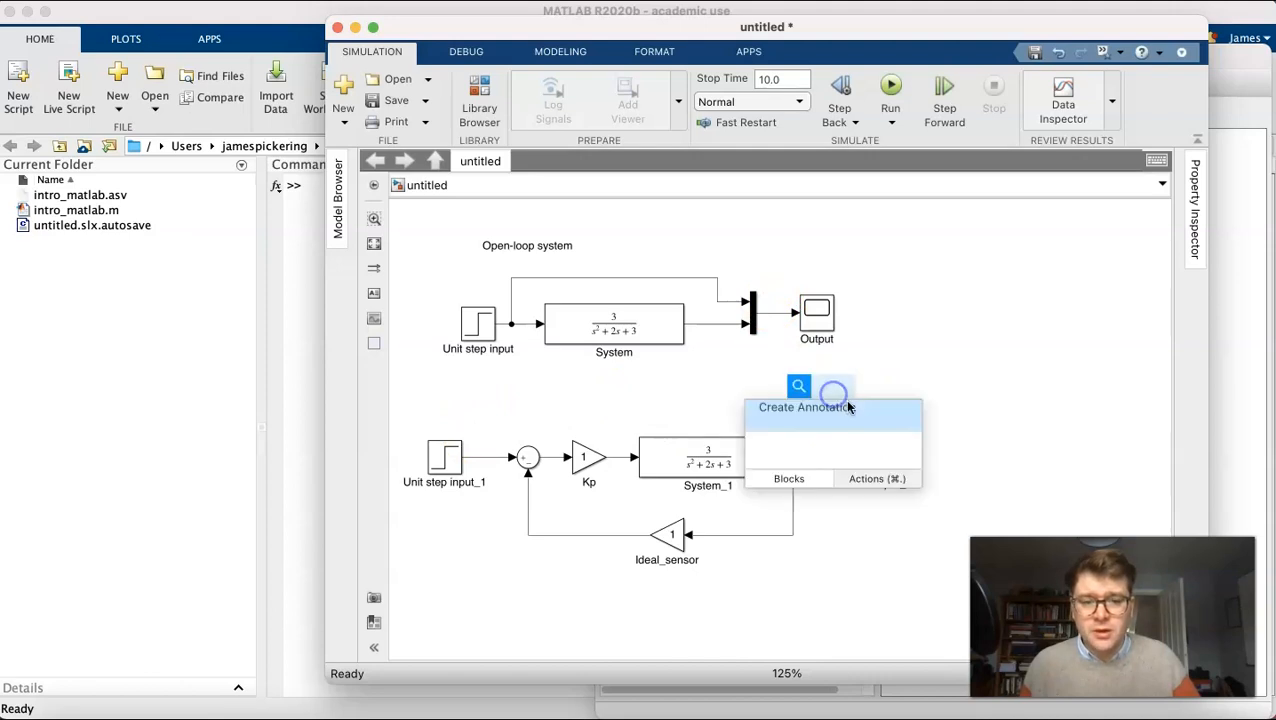
type("mux")
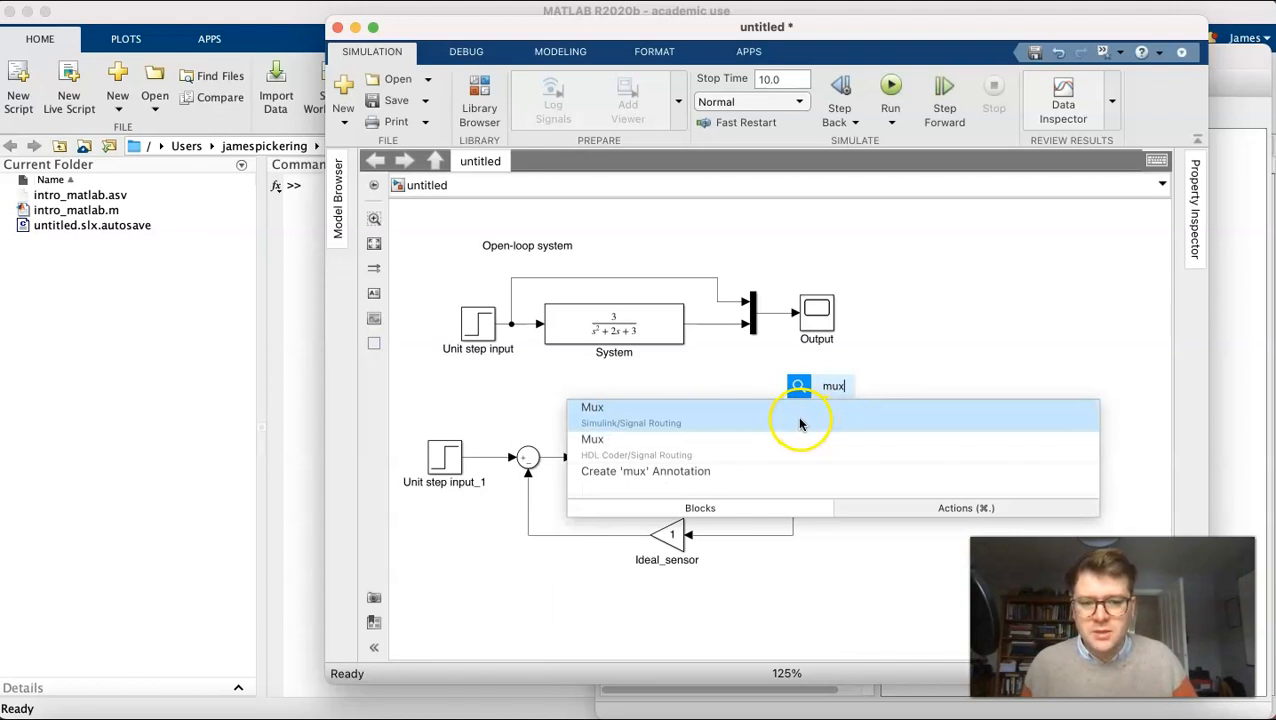
left_click(800, 424)
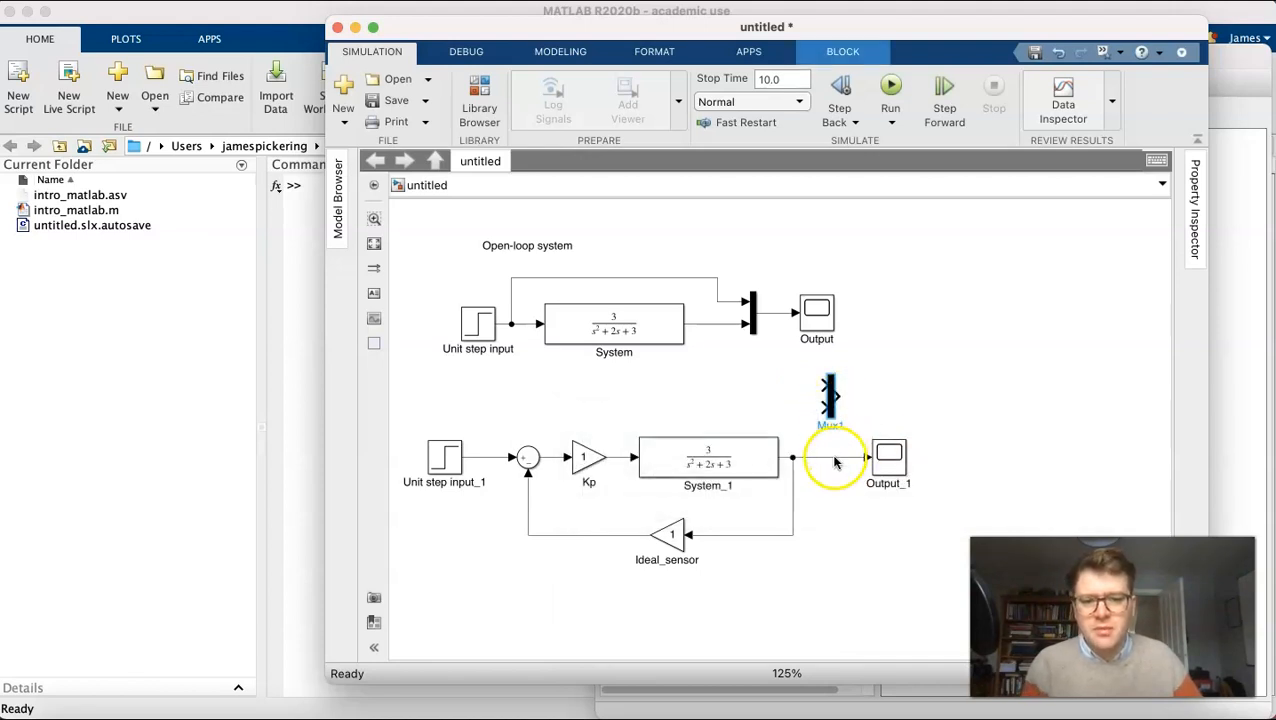
mouse_move(829, 397)
left_mouse_down()
mouse_move(829, 450)
mouse_move(793, 458)
mouse_move(889, 446)
mouse_move(587, 399)
mouse_move(493, 431)
mouse_move(482, 457)
left_mouse_up()
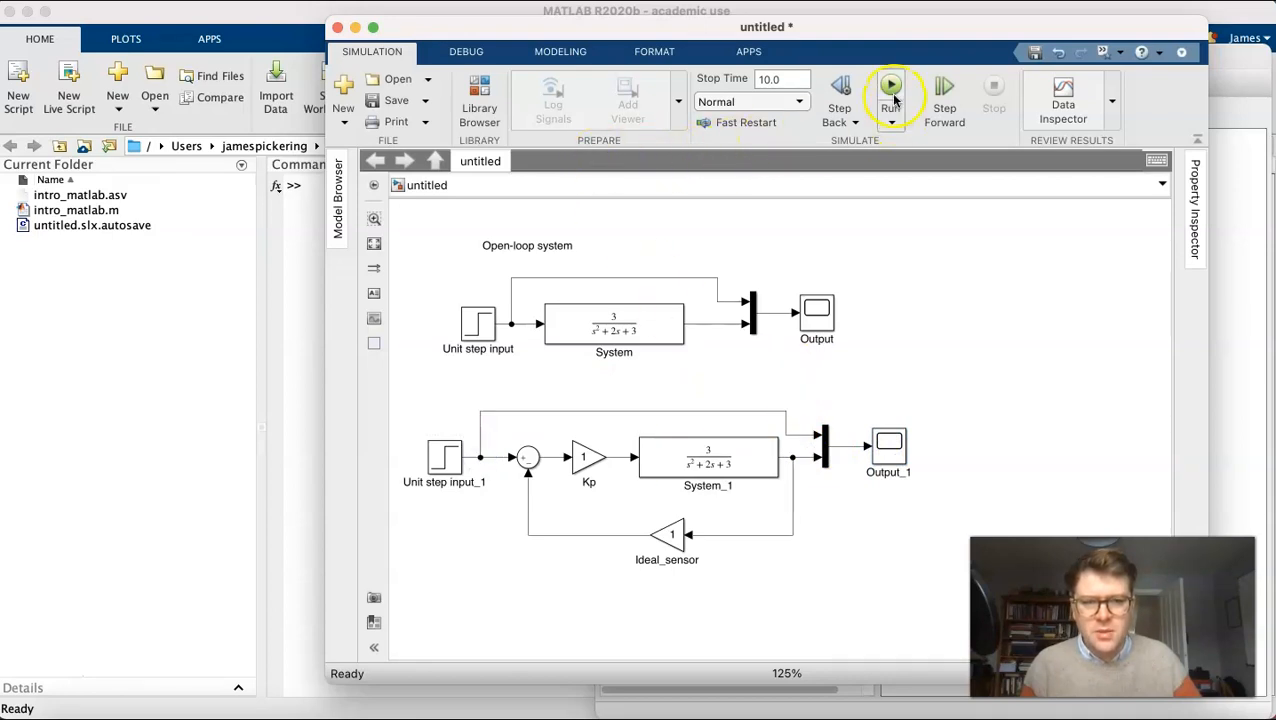
Rerun the simulation and compare the step input with the closed-loop response in the Output_1 scope, closing the plot when done
left_click(890, 88)
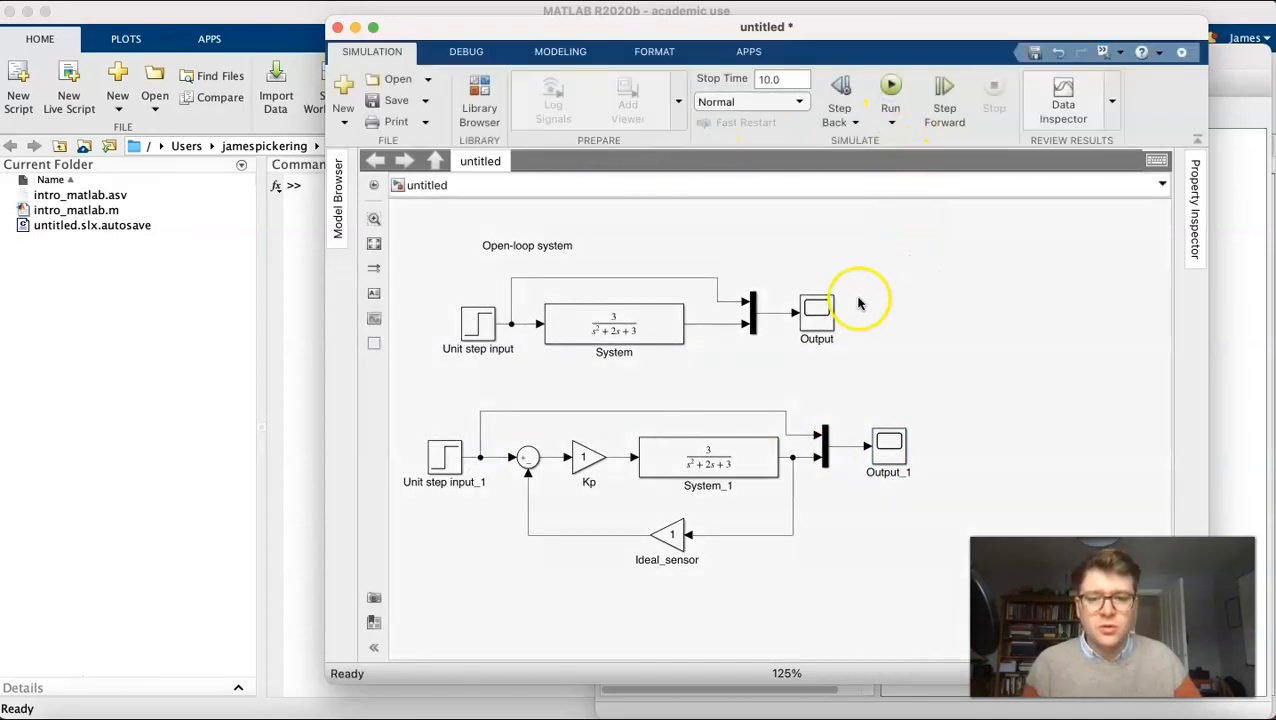
left_click(886, 448)
double_click(886, 448)
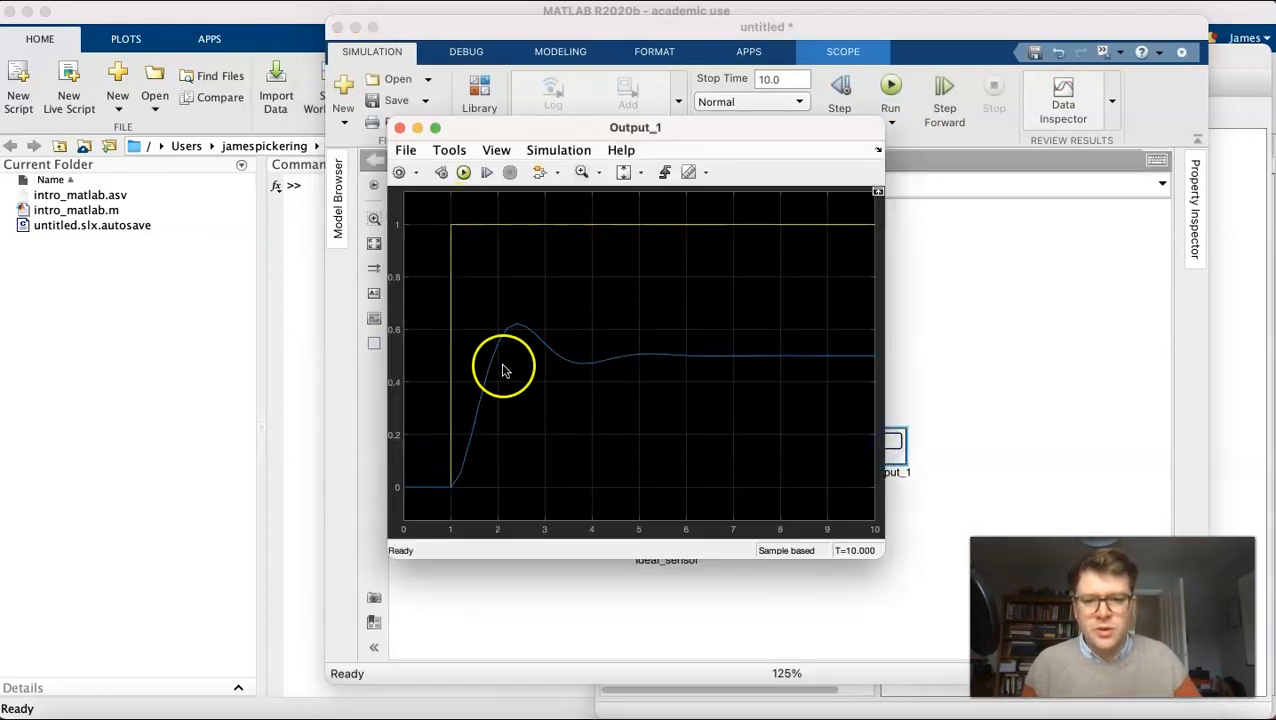
left_click(400, 129)
Rename the closed-loop step block Unit step input_1 as Reference
left_click(455, 486)
double_click(455, 487)
left_click(406, 484)
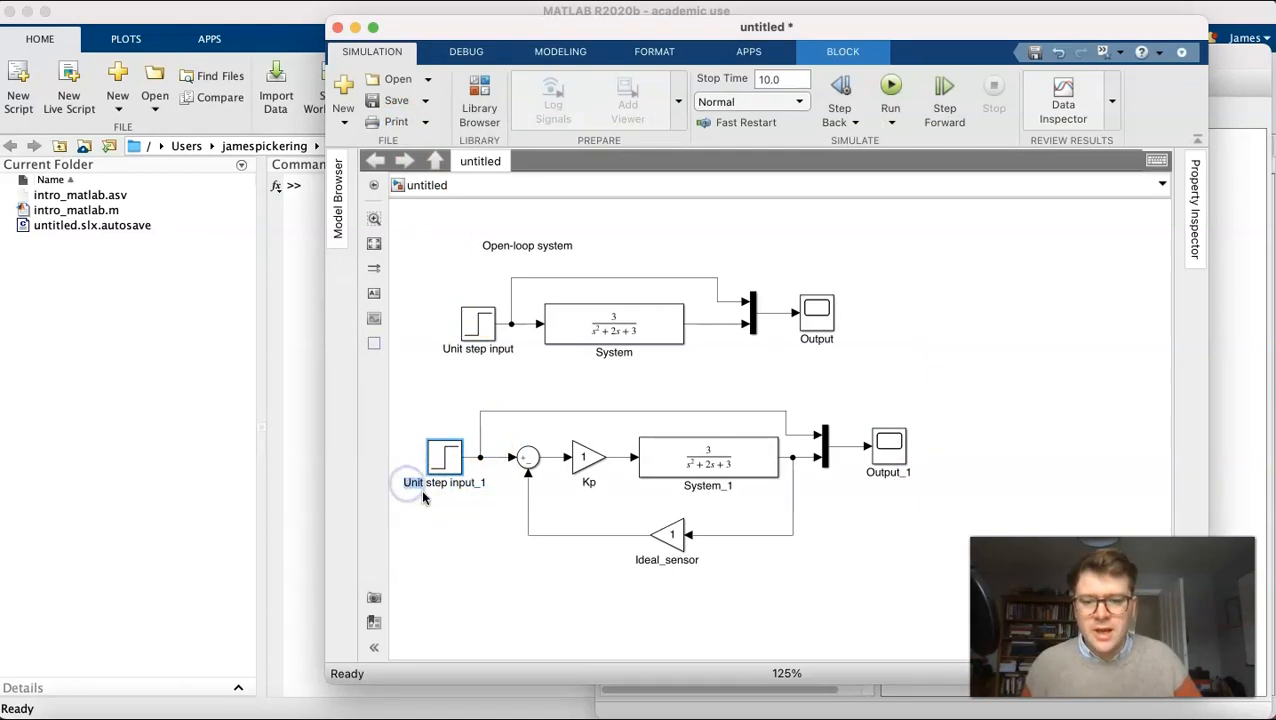
left_click(409, 486)
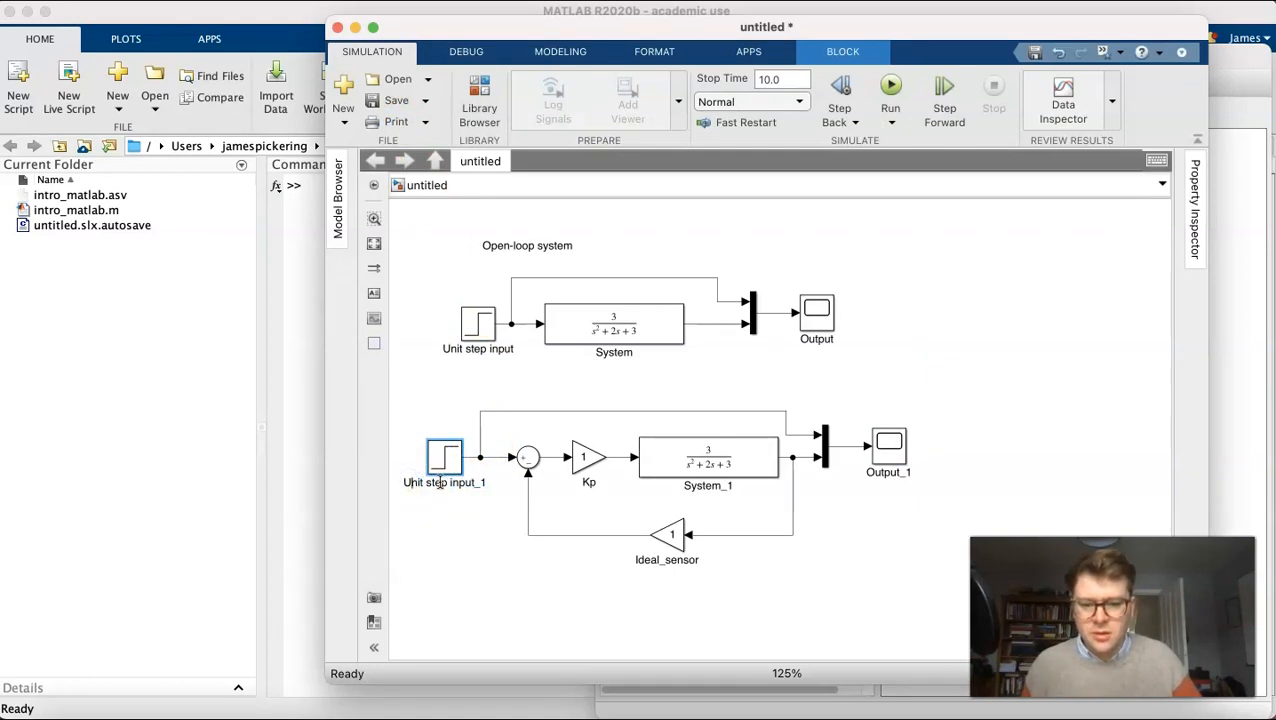
type("Ref")
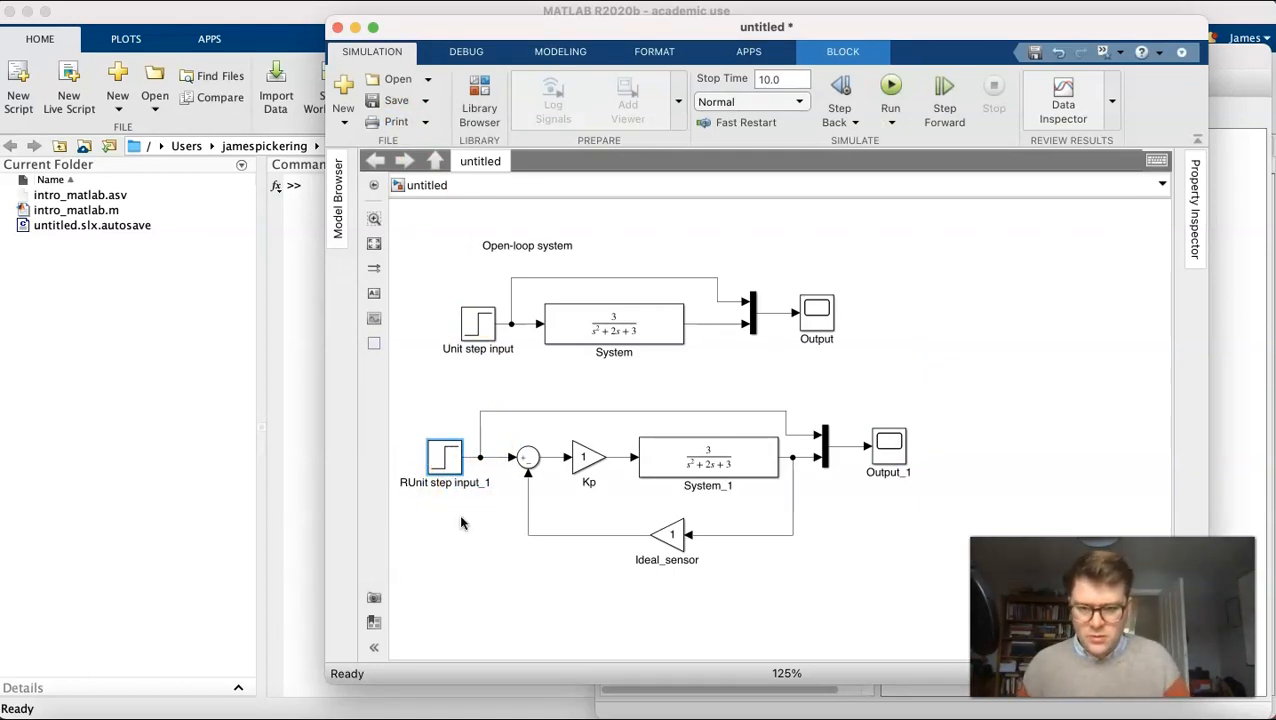
type("erence")
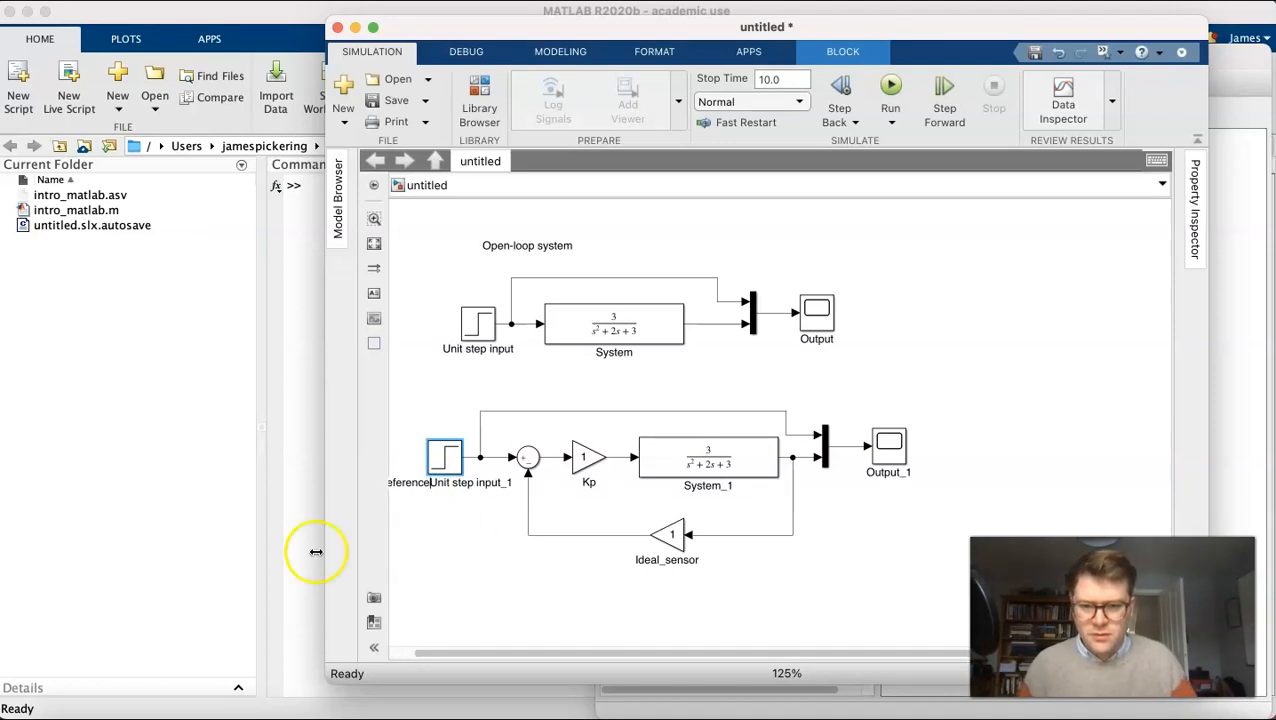
left_click(432, 482)
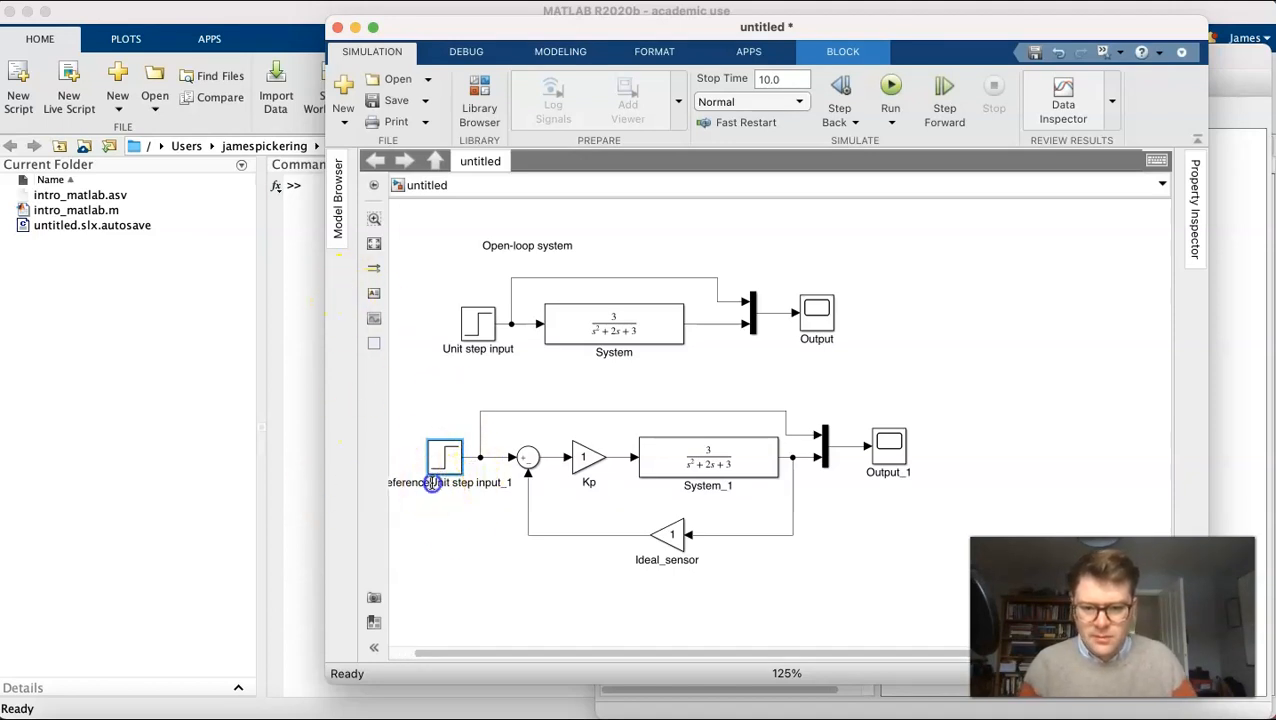
key("BackSpace")
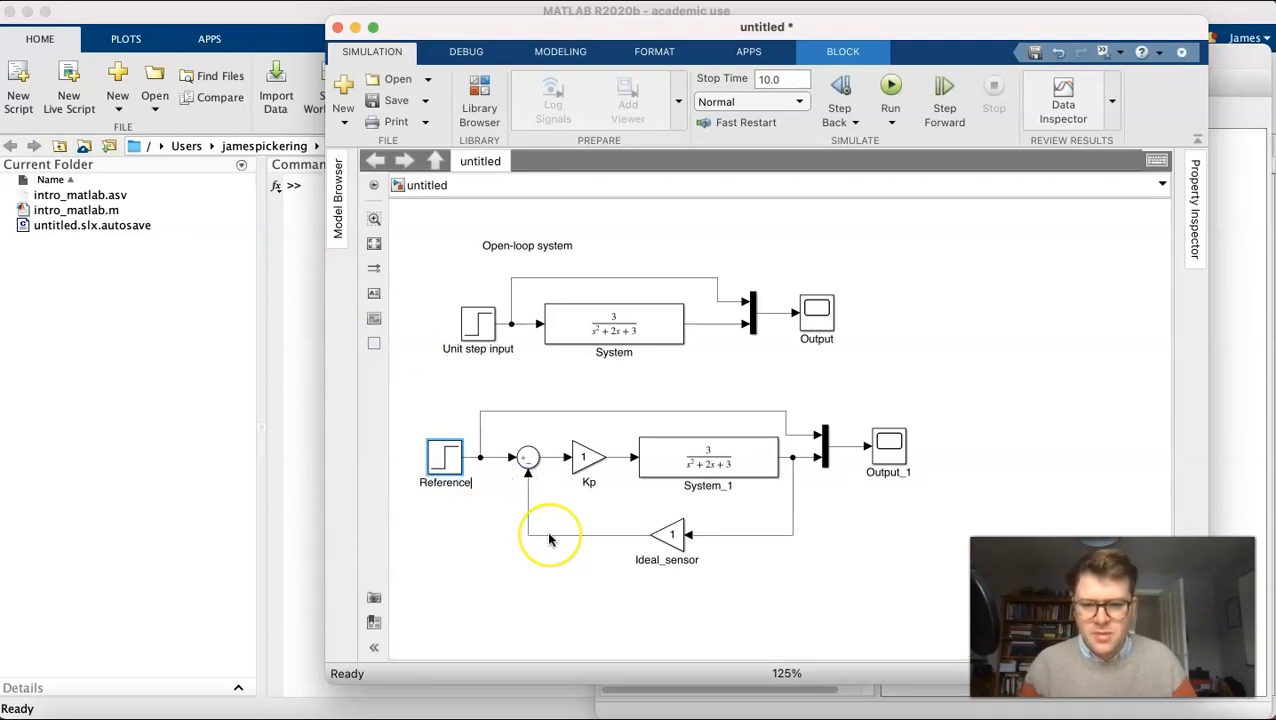
left_click(446, 513)
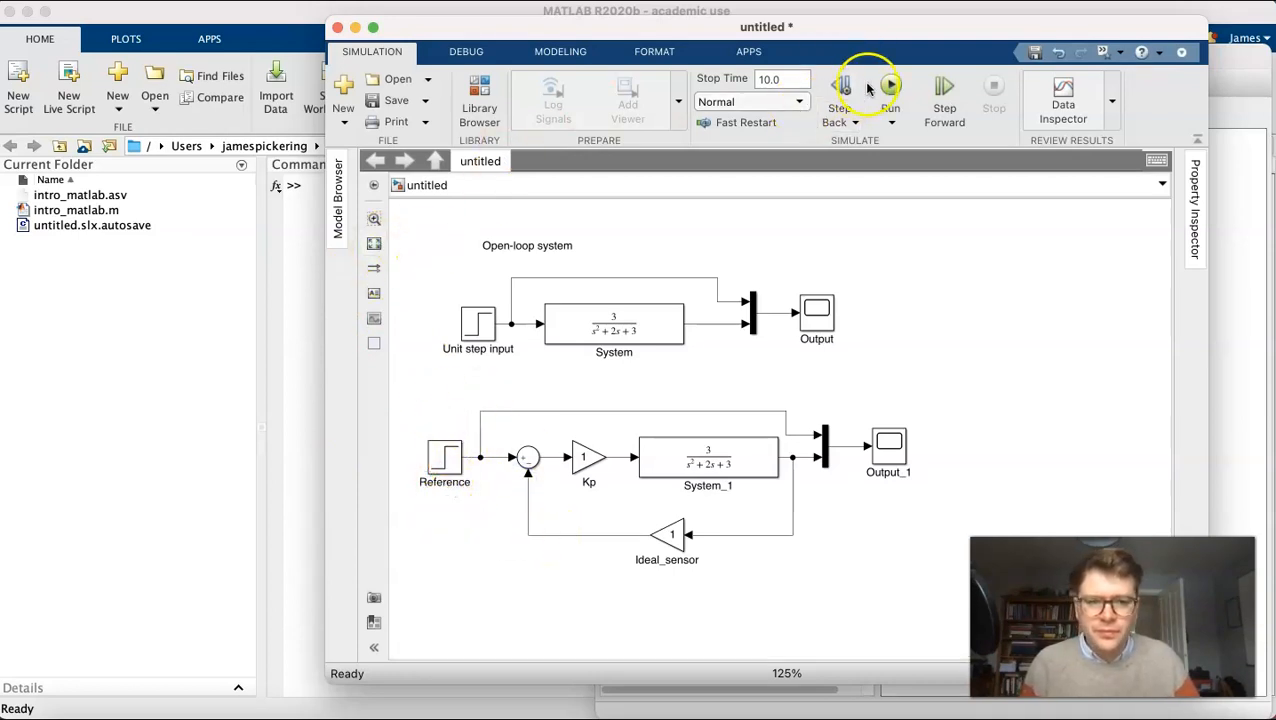
Set the gain of the Kp block in the closed-loop model to 10
double_click(589, 458)
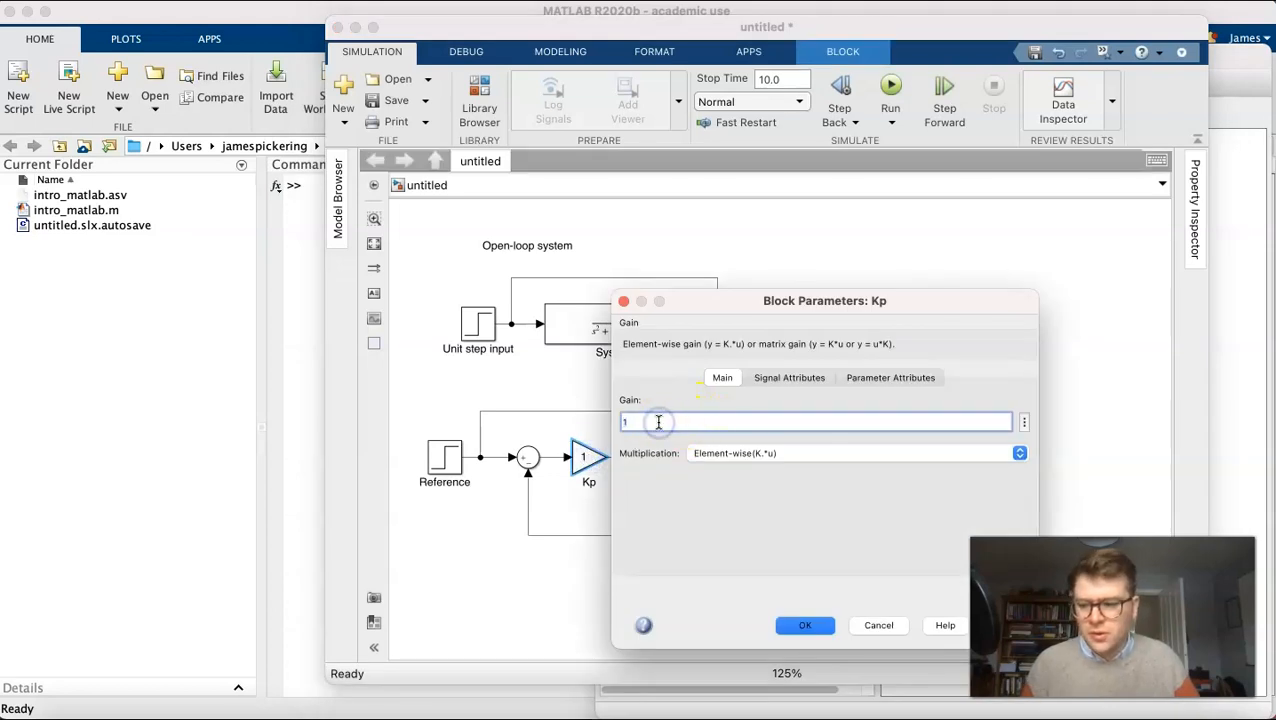
type("0")
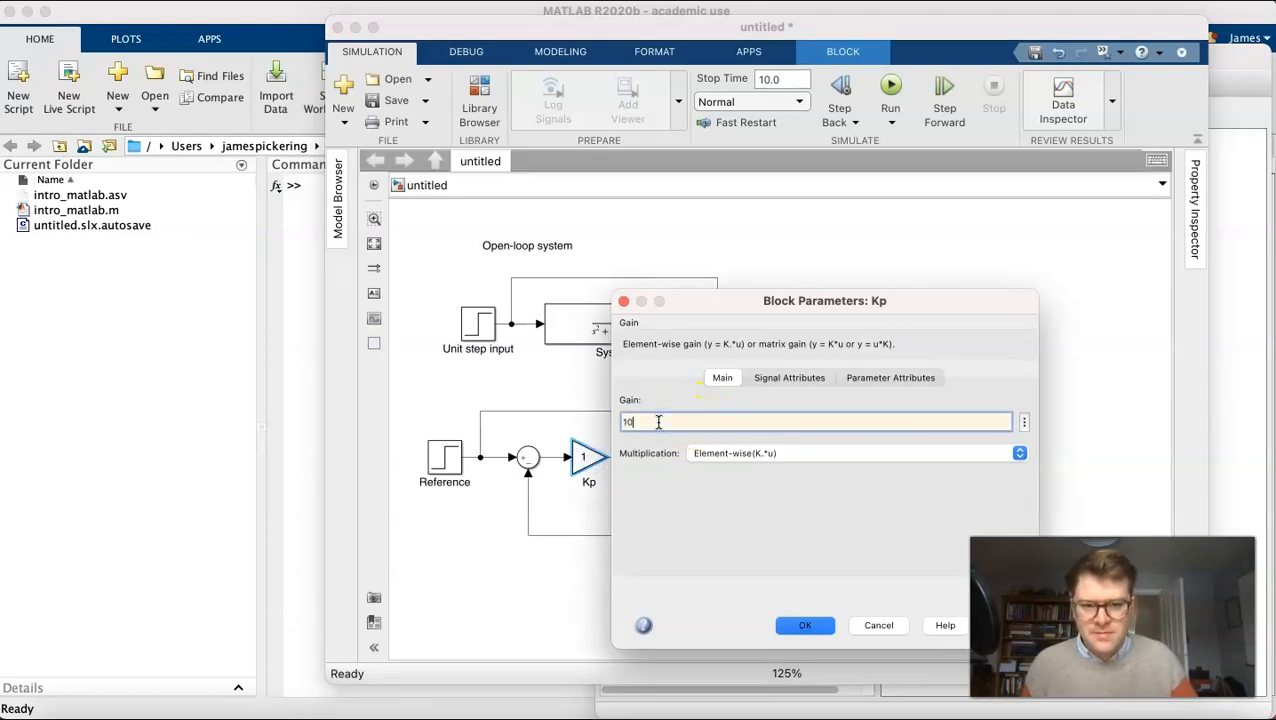
left_click(798, 622)
Run the simulation with the Kp gain of 10 and examine the Output_1 scope, closing the plot when done
left_click(891, 90)
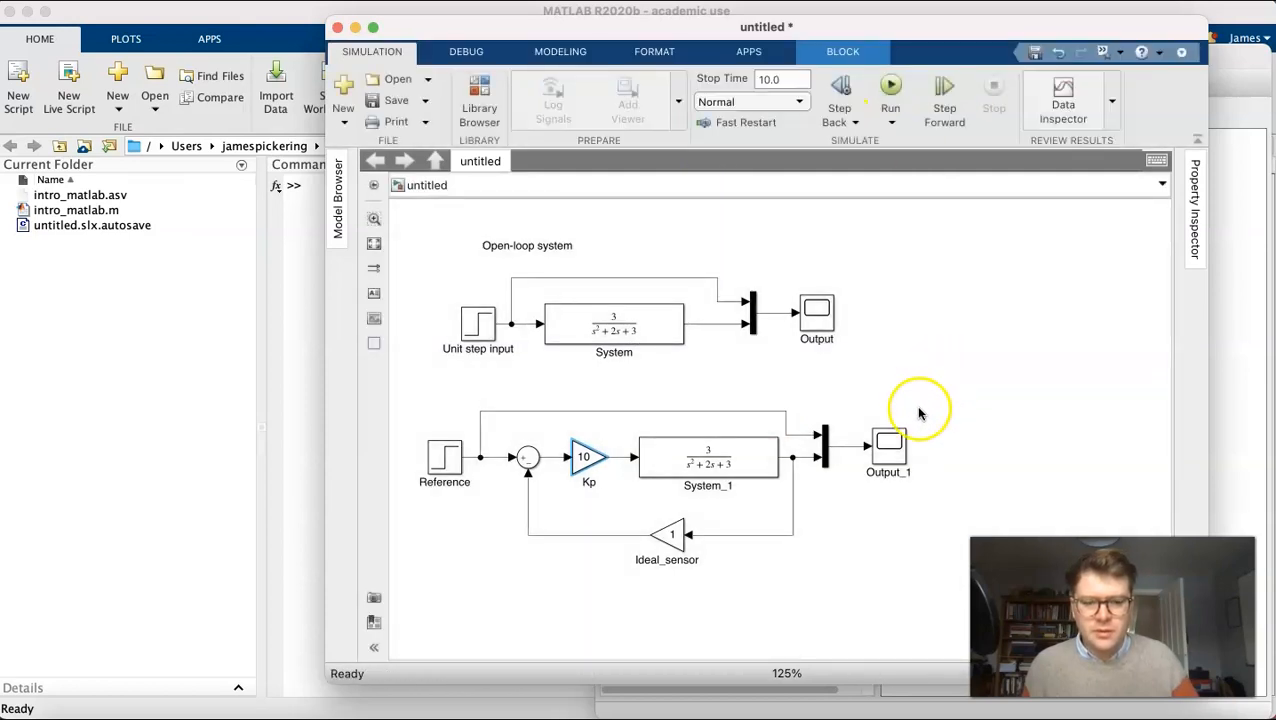
double_click(898, 447)
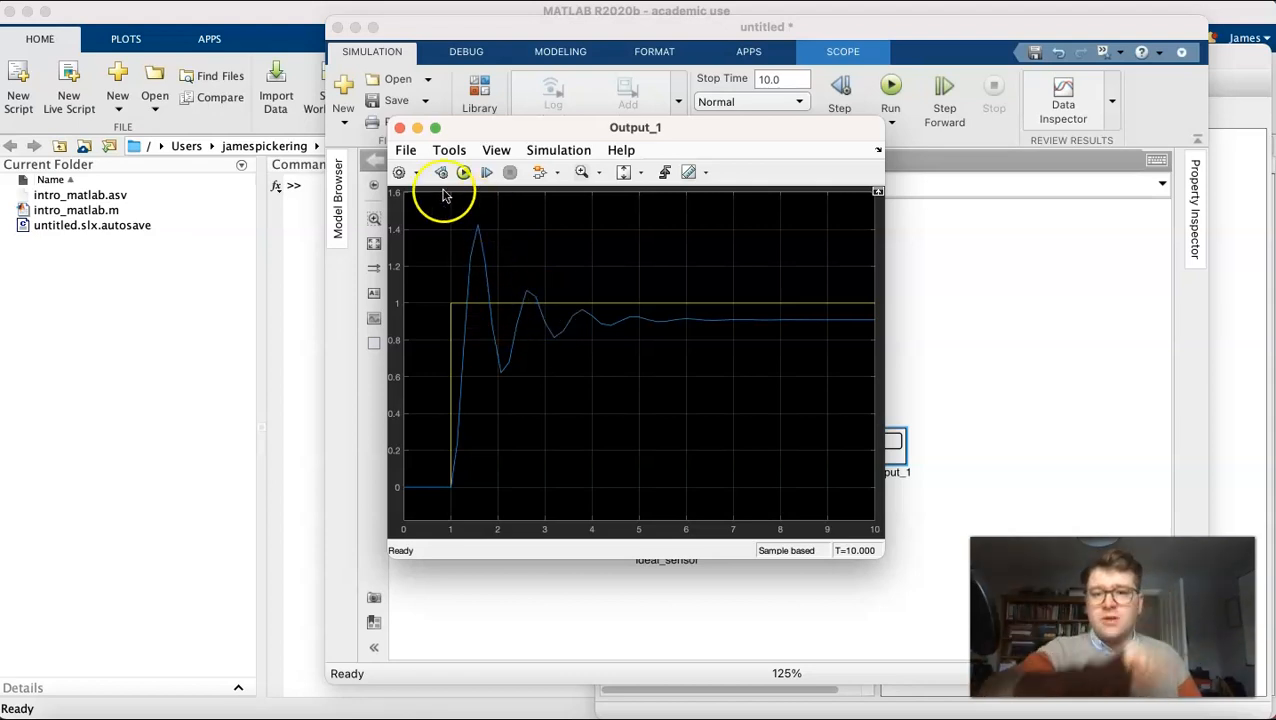
left_click(399, 129)
Set the gain of the closed-loop model's Kp block to 25
double_click(588, 458)
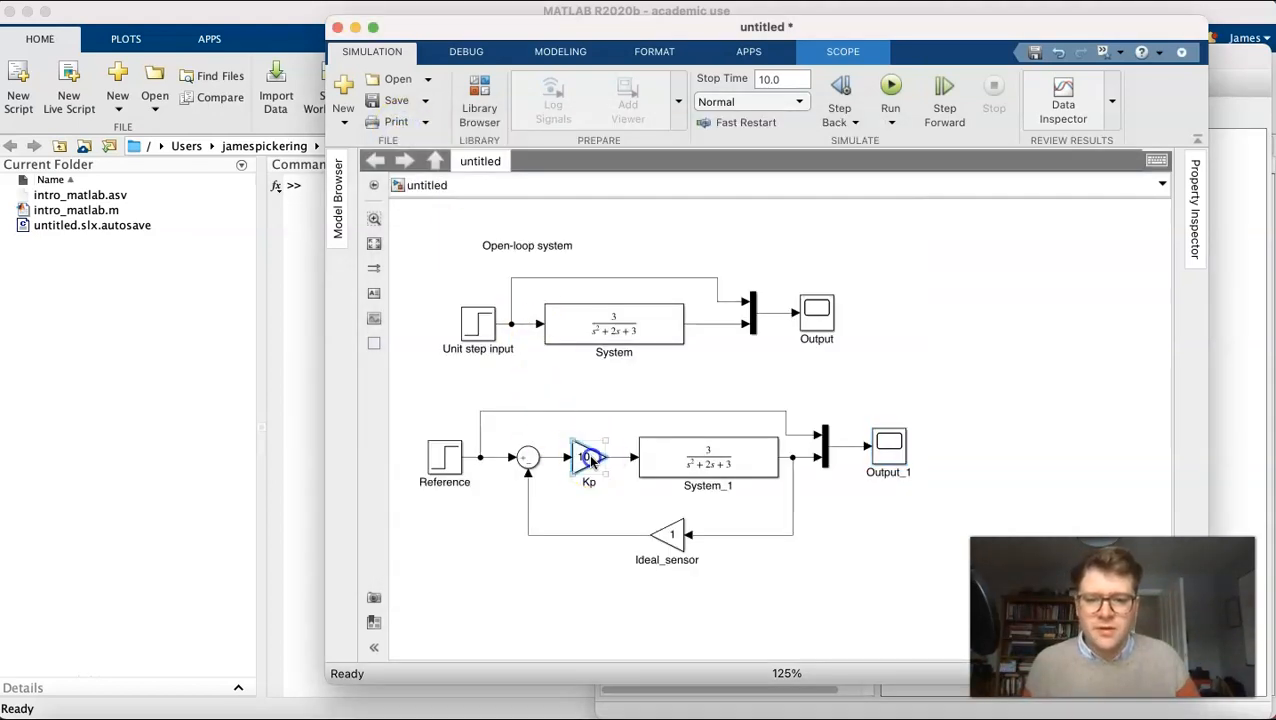
type("25")
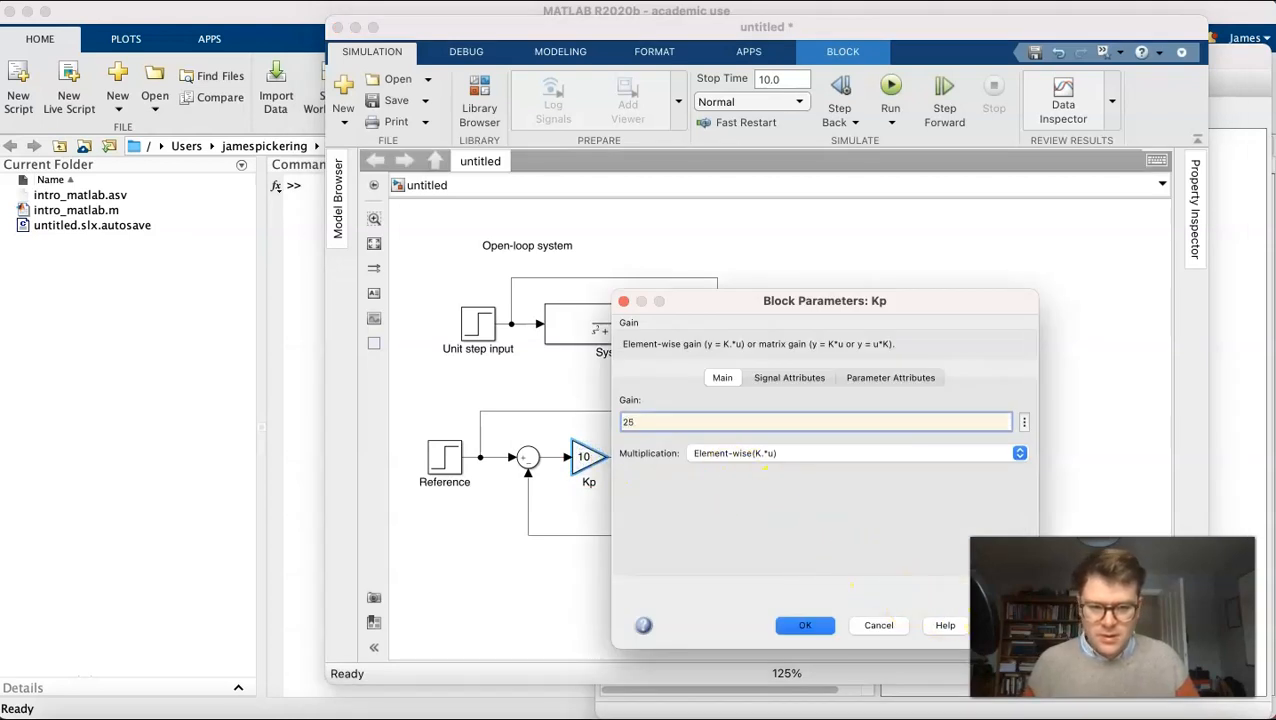
left_click(795, 636)
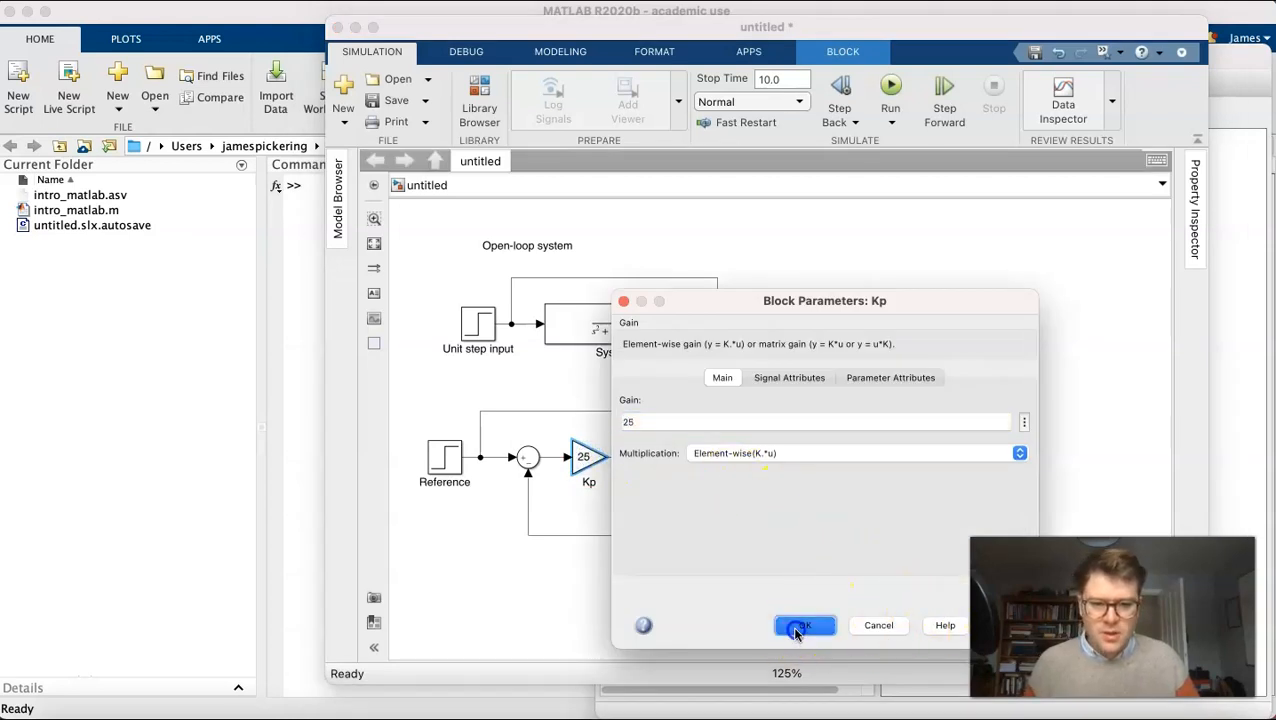
Rerun the simulation and compare the closed-loop response in Output_1 with the open-loop response in the Output scope, closing both plots
left_click(890, 92)
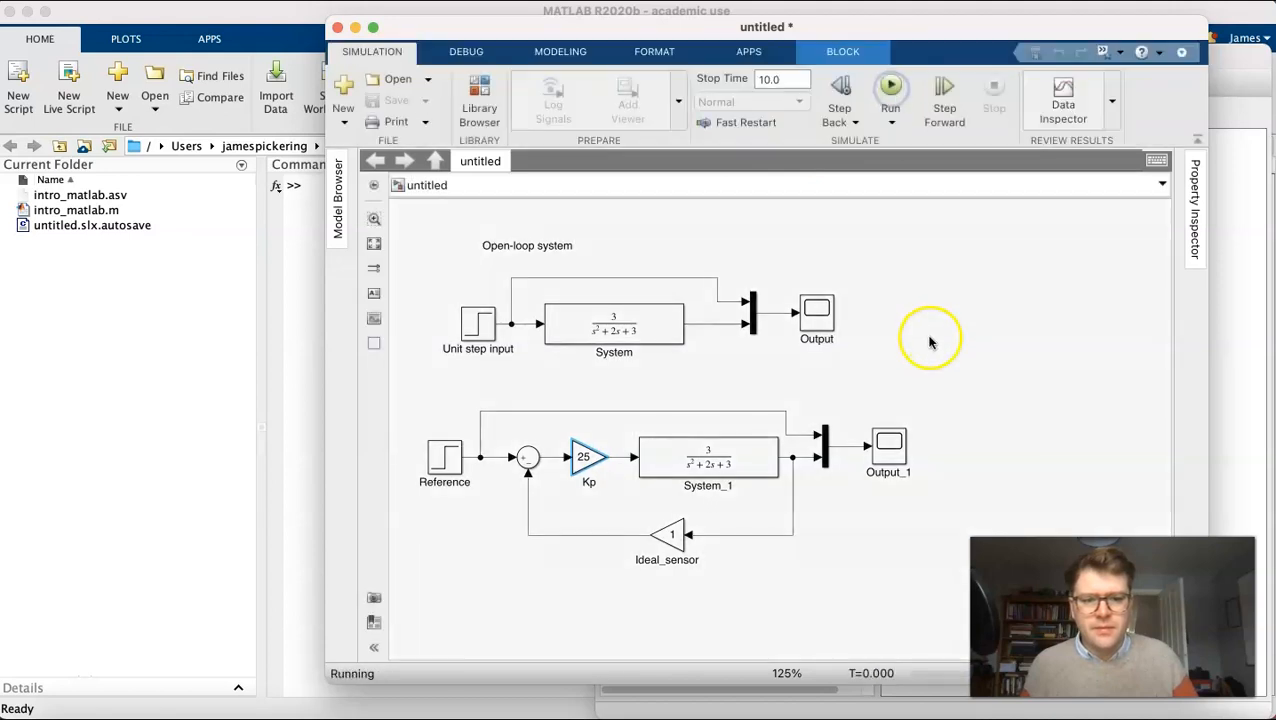
double_click(890, 445)
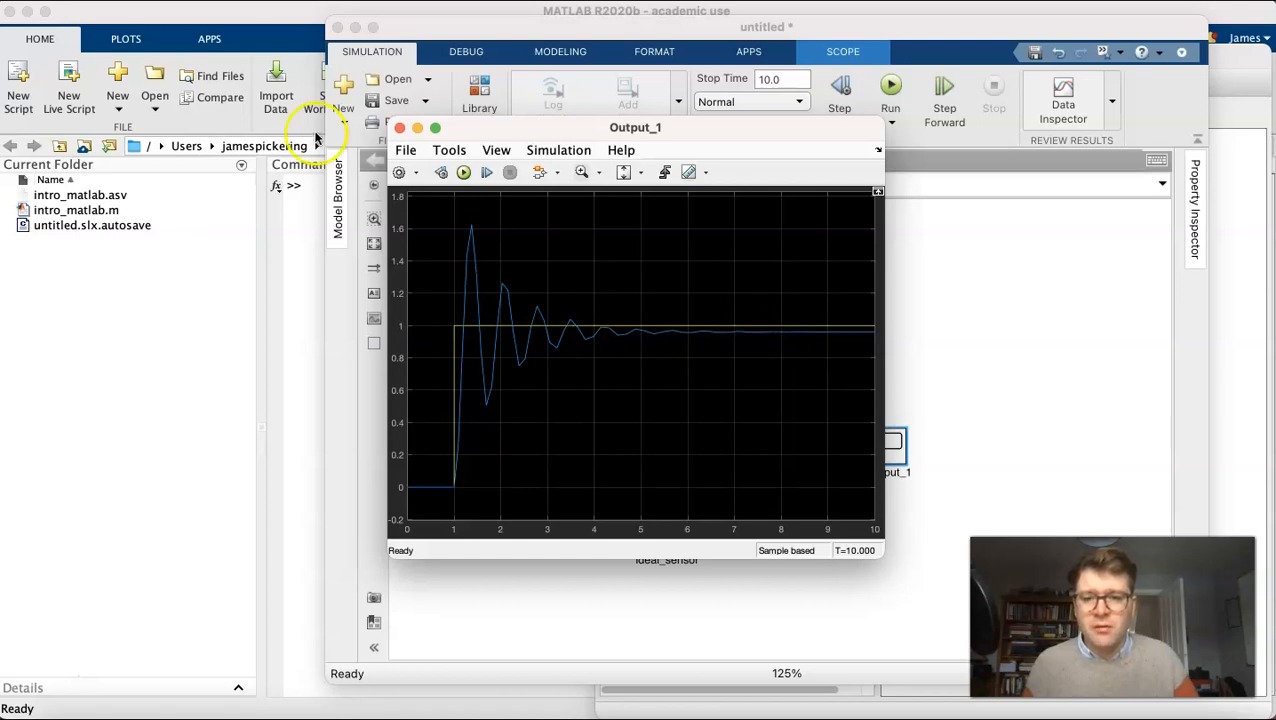
left_click(399, 128)
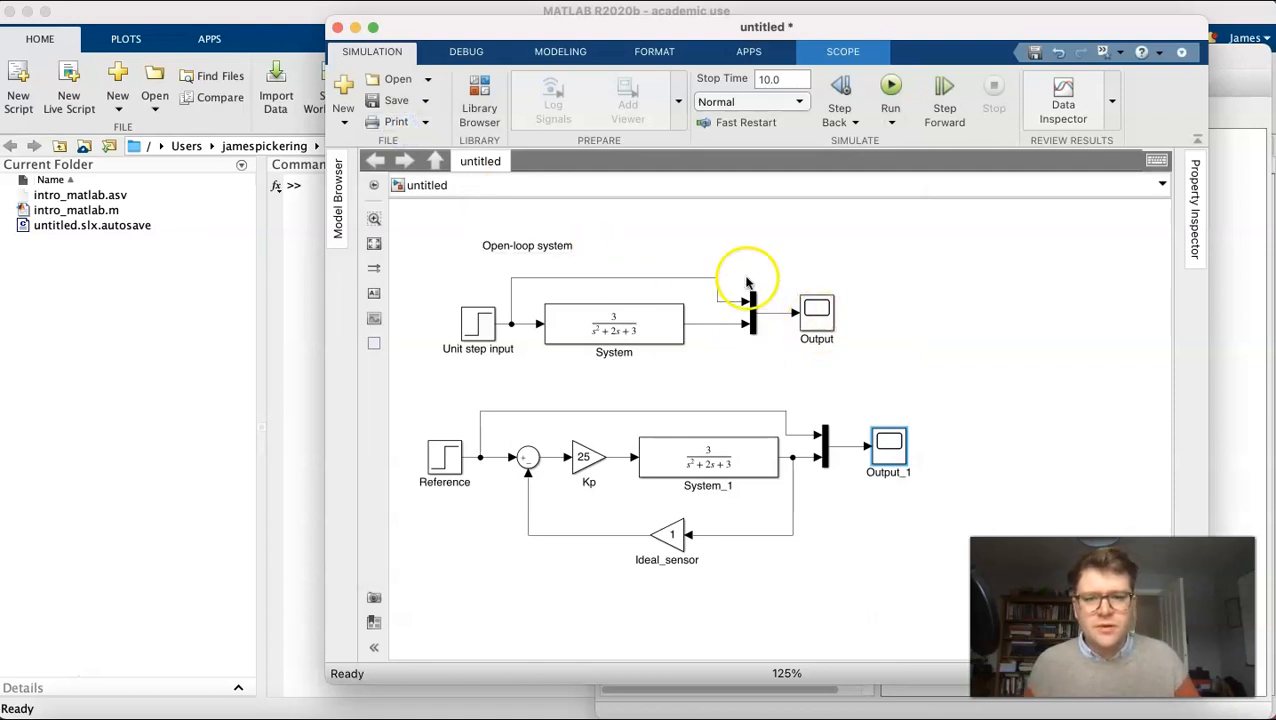
double_click(816, 315)
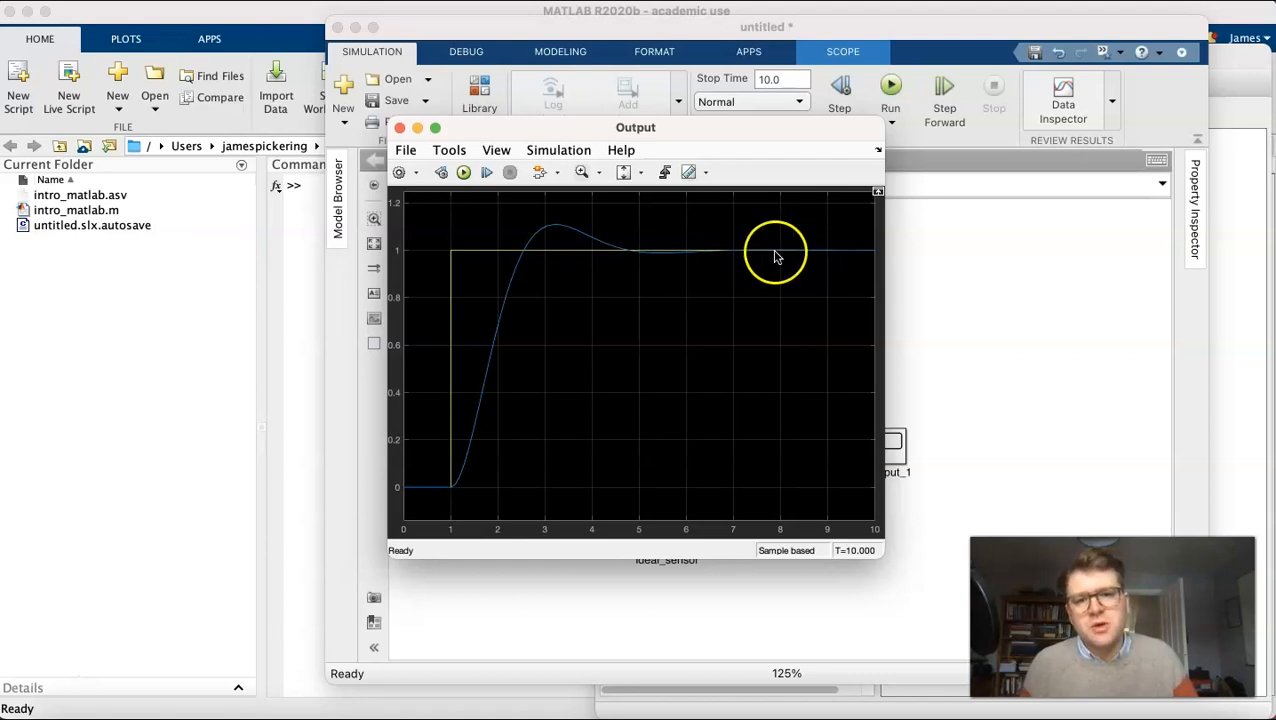
left_click(399, 127)
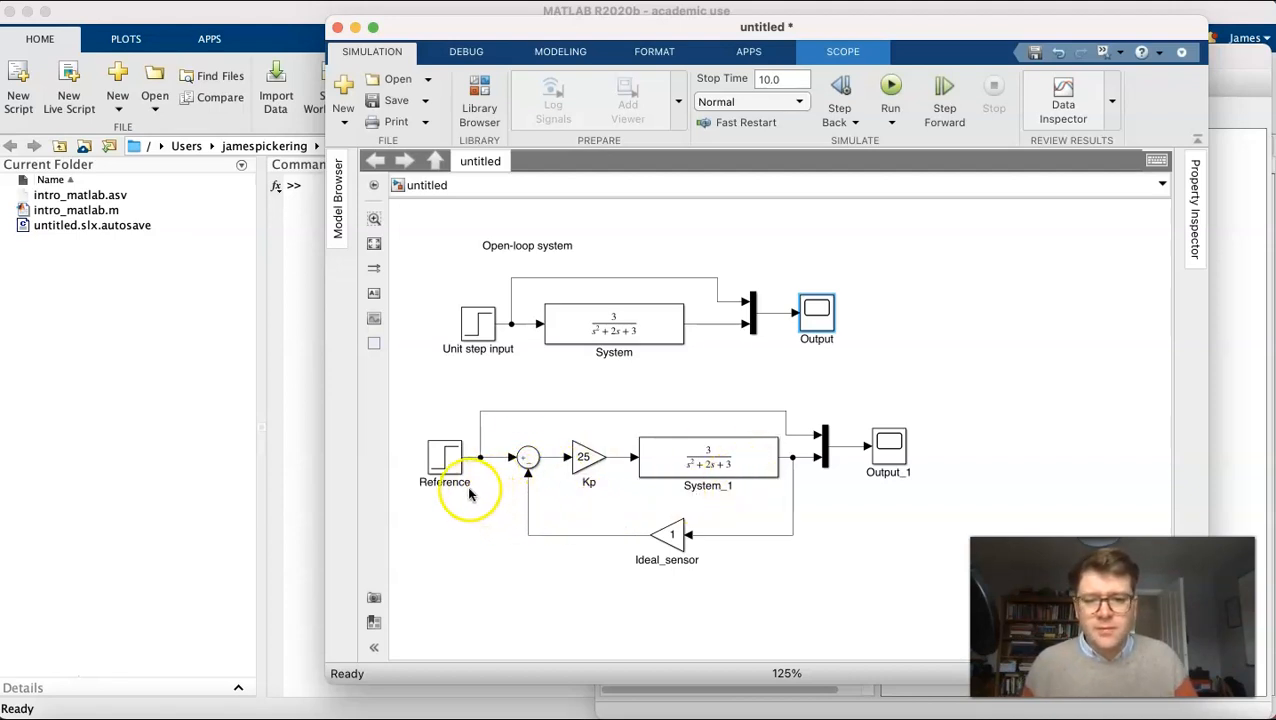
Set the final value of the Reference step block to 2 and apply the change
double_click(446, 462)
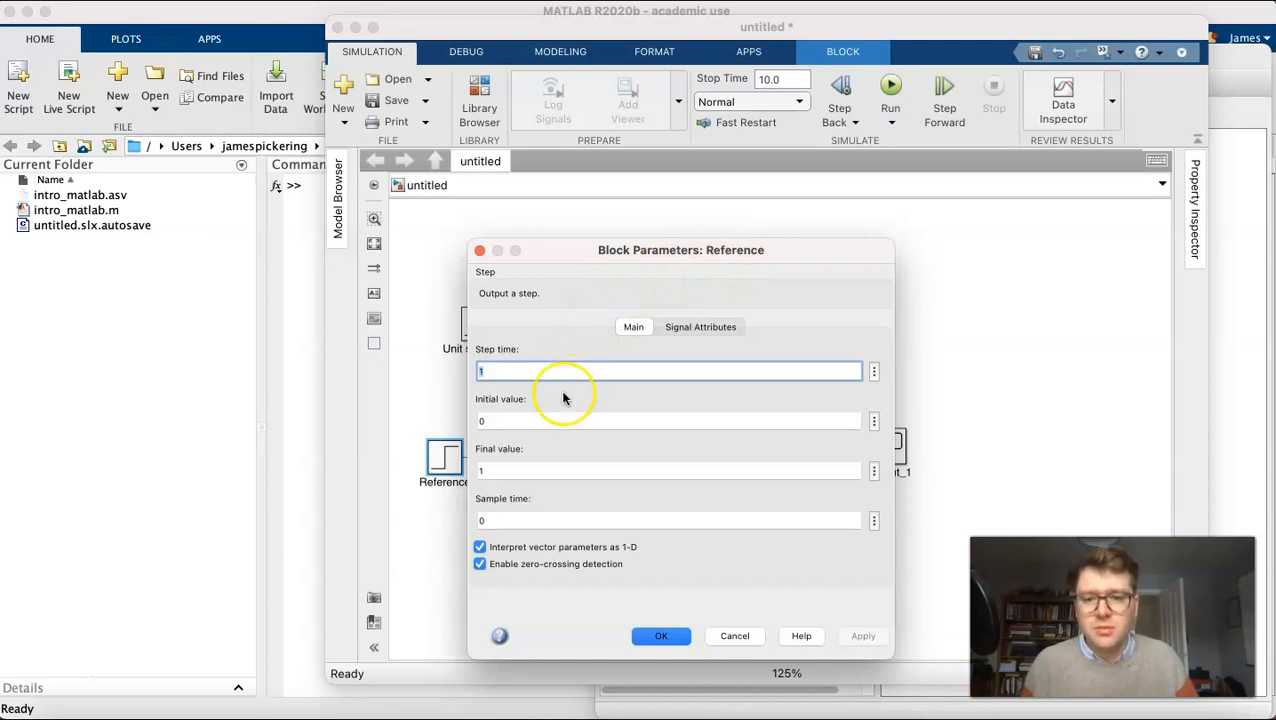
left_click(478, 467)
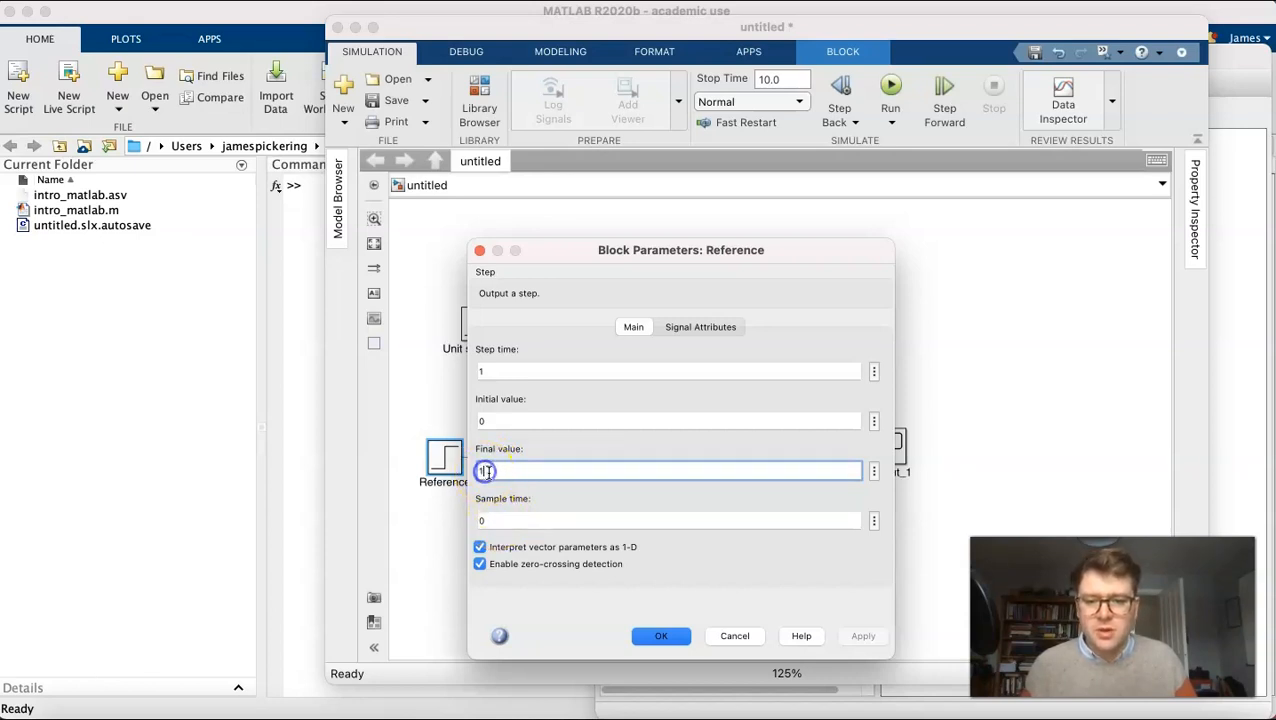
type("2")
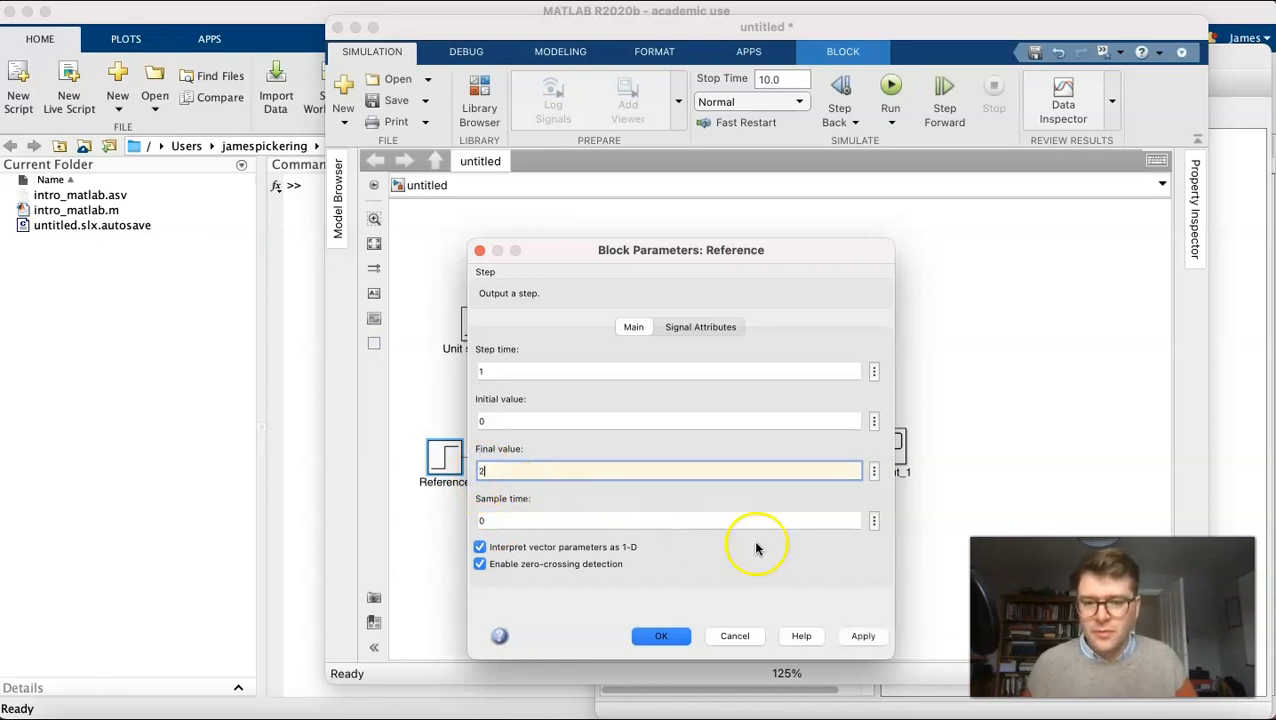
left_click(870, 638)
left_click(655, 636)
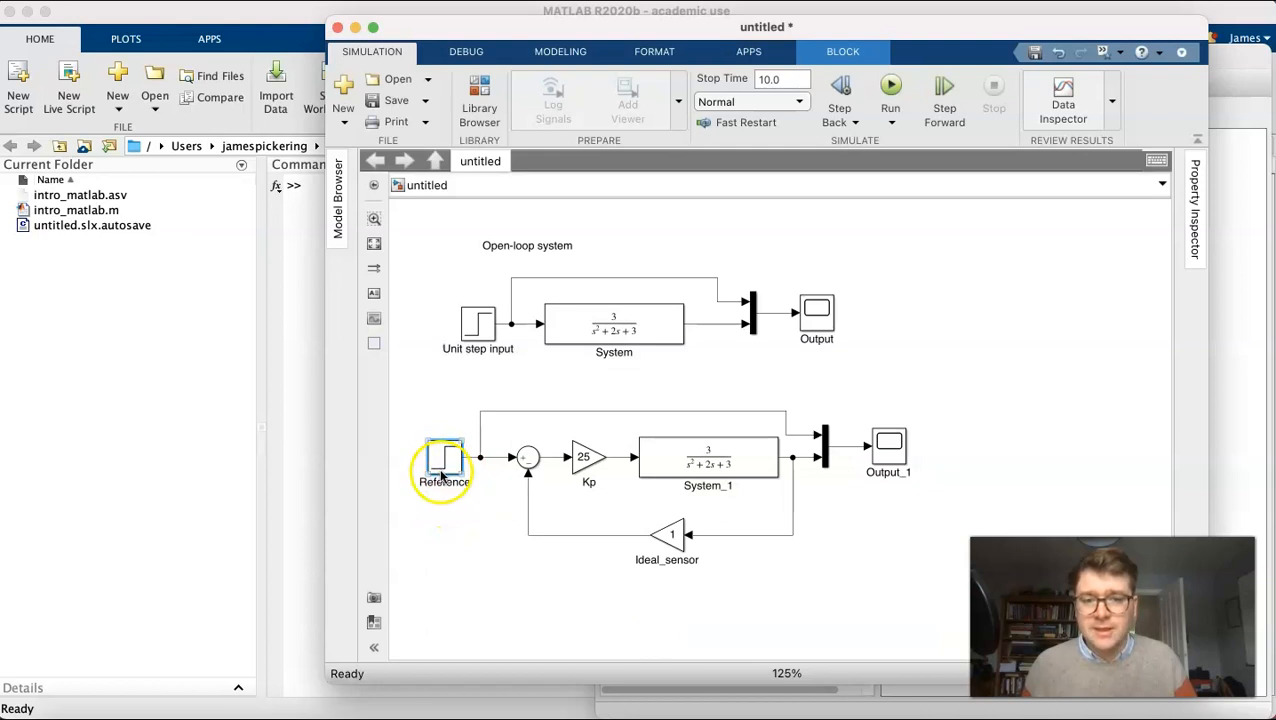
Rerun the simulation and examine how the closed-loop output follows the step of 2 in the Output_1 scope, closing the plot when done
left_click(890, 88)
double_click(887, 448)
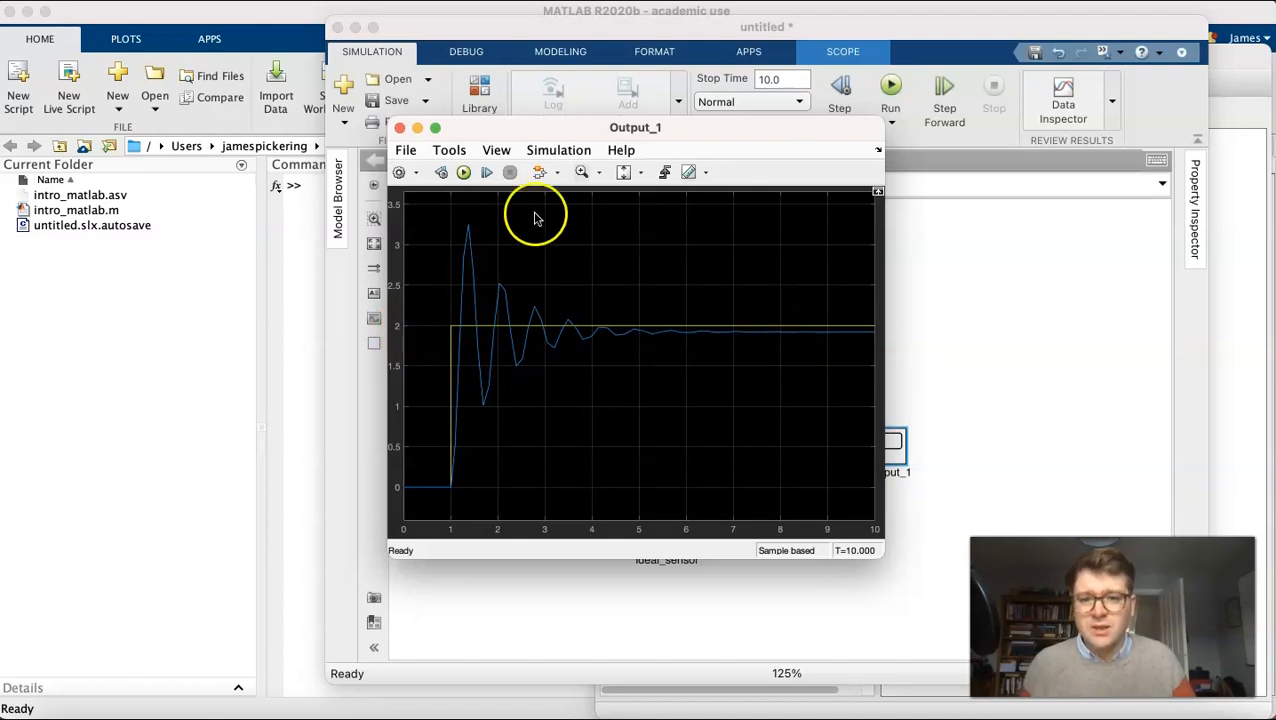
left_click(399, 128)
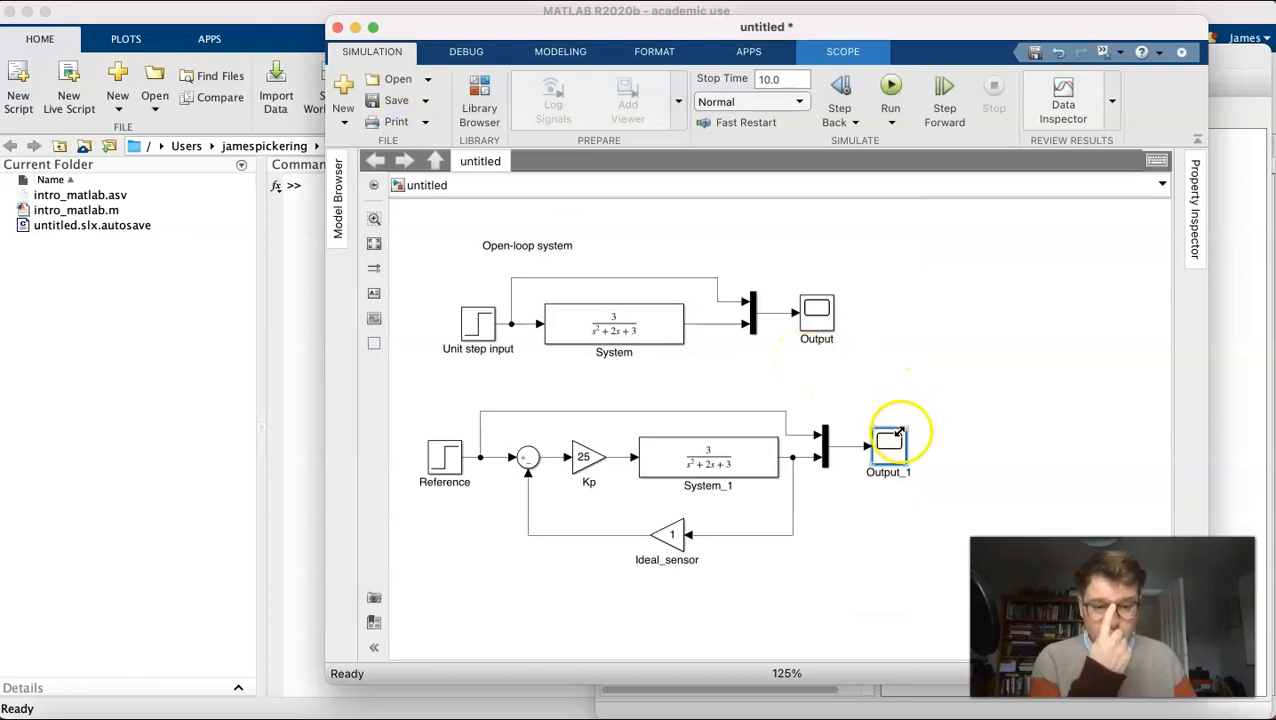
left_click(787, 80)
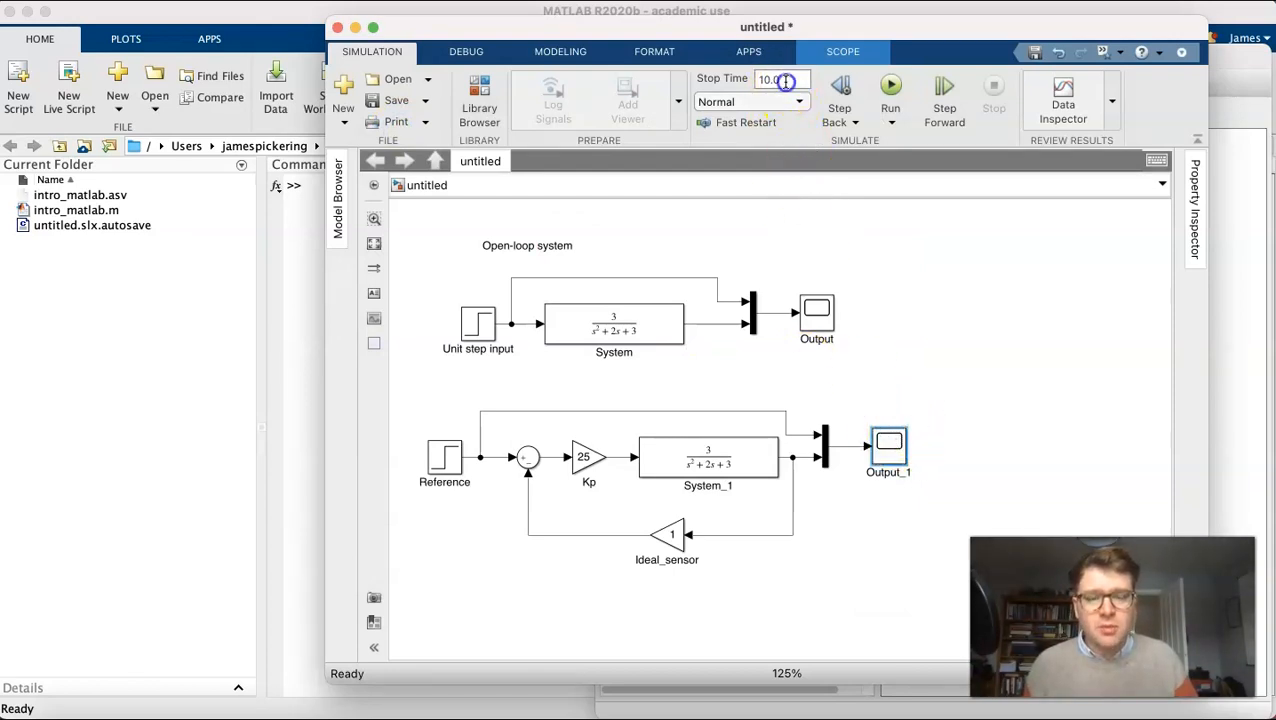
left_click(928, 349)
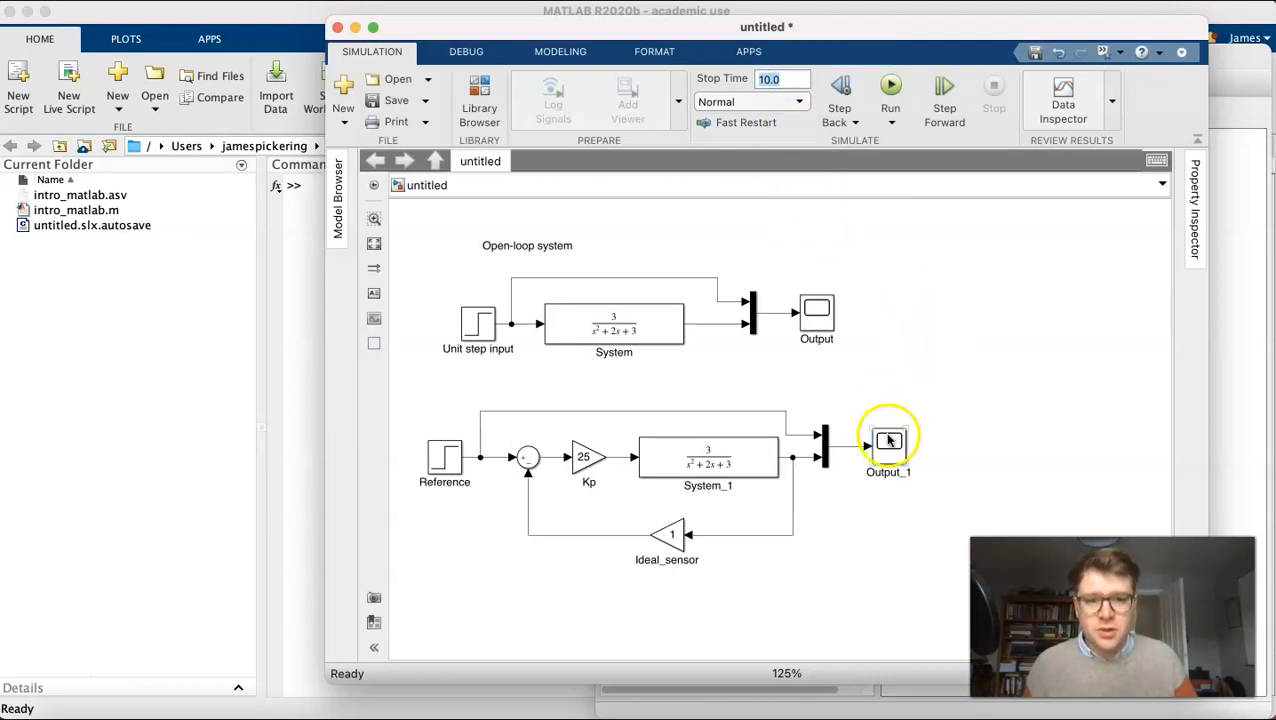
double_click(890, 440)
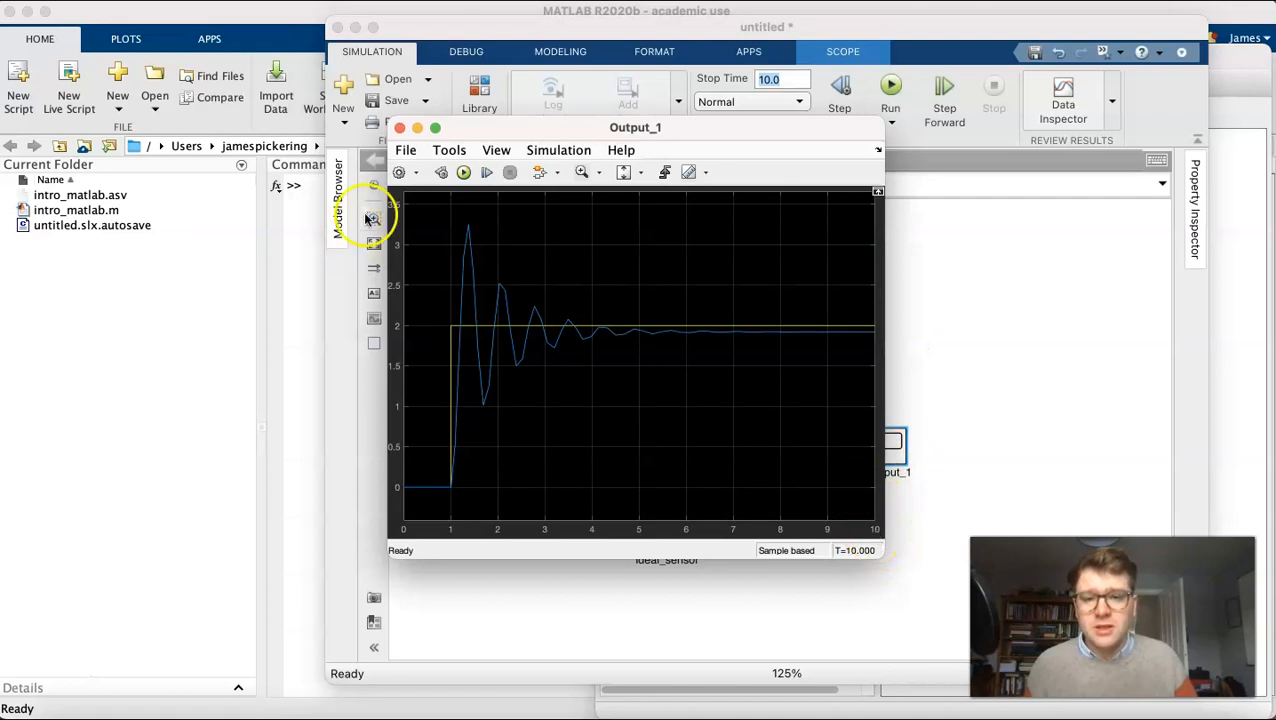
left_click(399, 128)
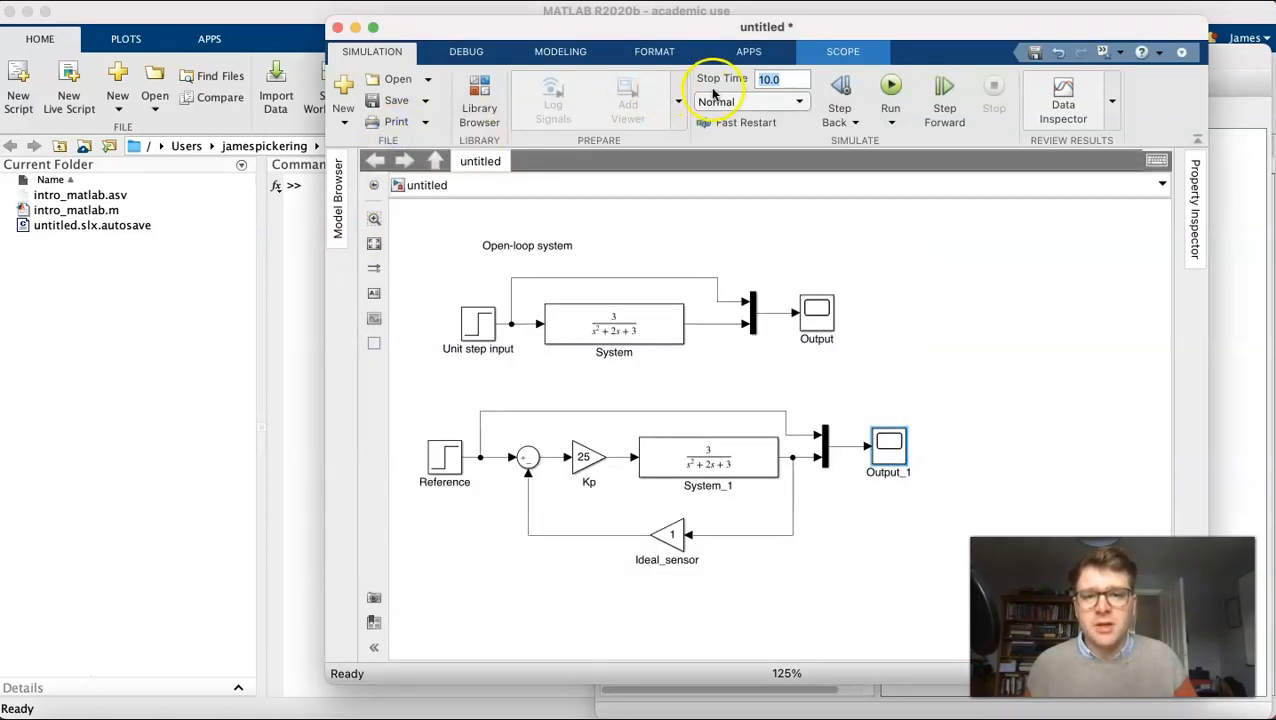
Set the simulation stop time to 15 and rerun the model, checking the longer response in the Output_1 scope before closing it
left_click(788, 79)
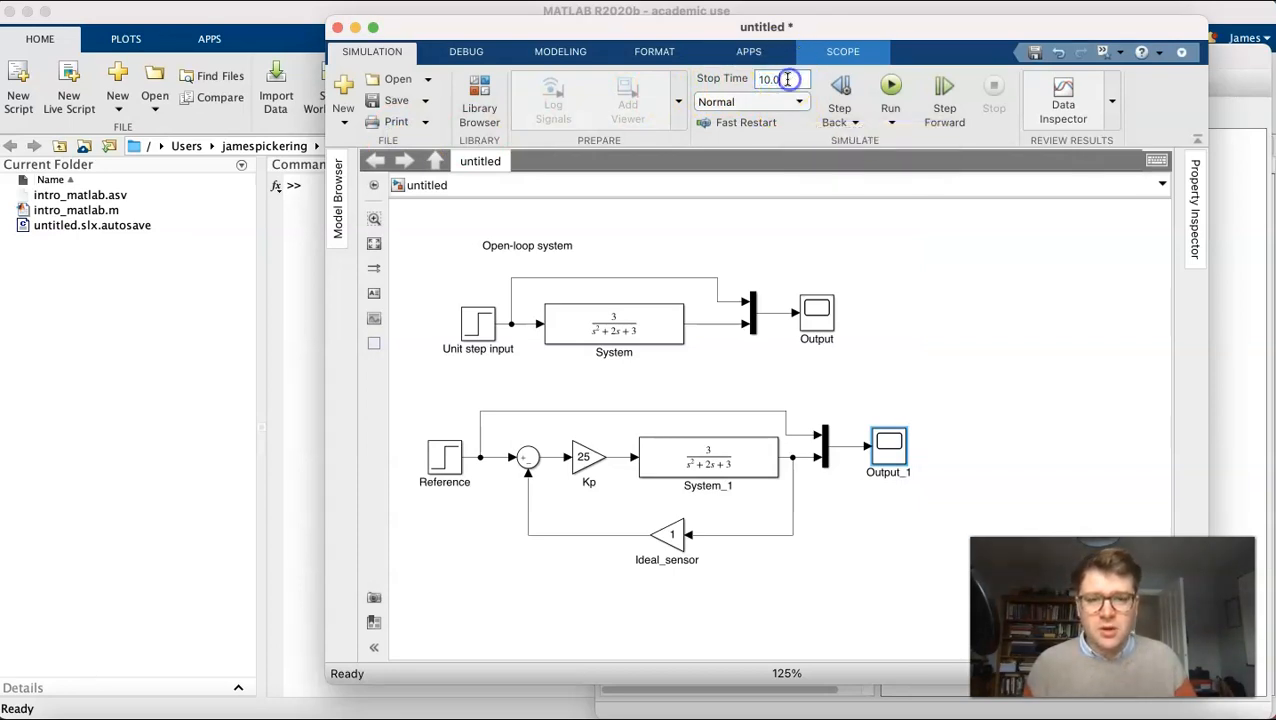
type("15")
left_click(890, 87)
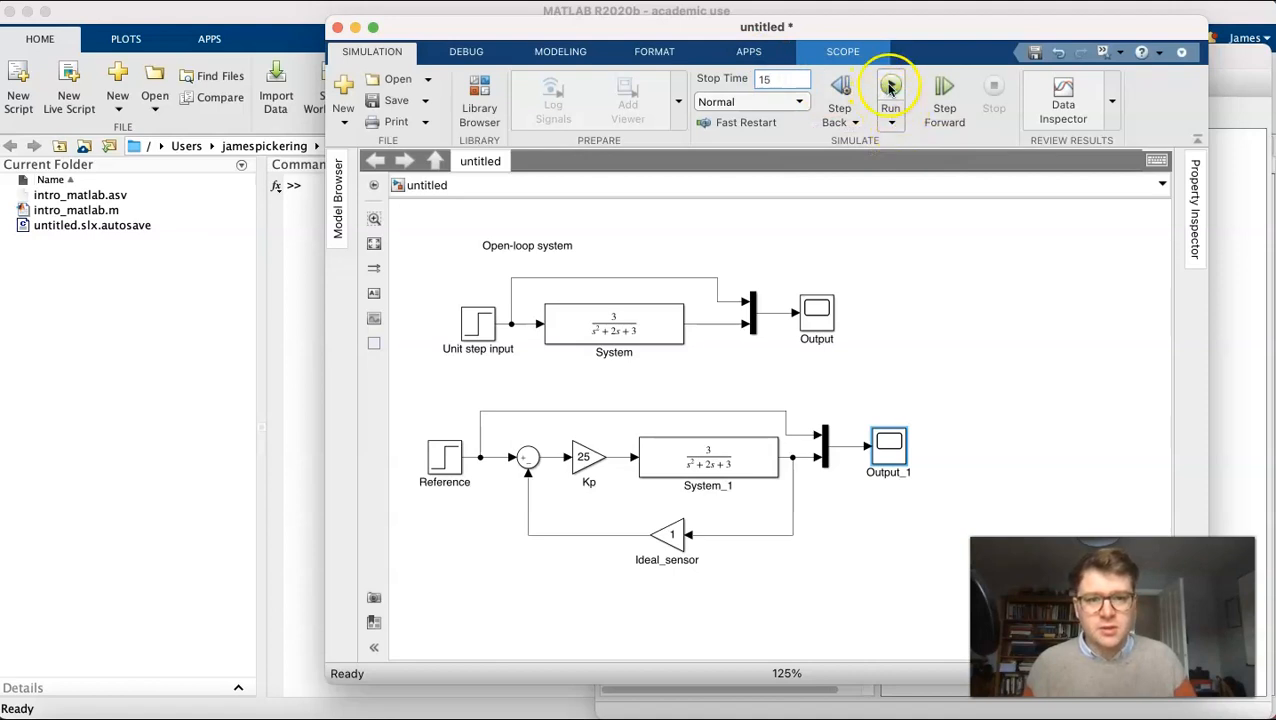
double_click(891, 447)
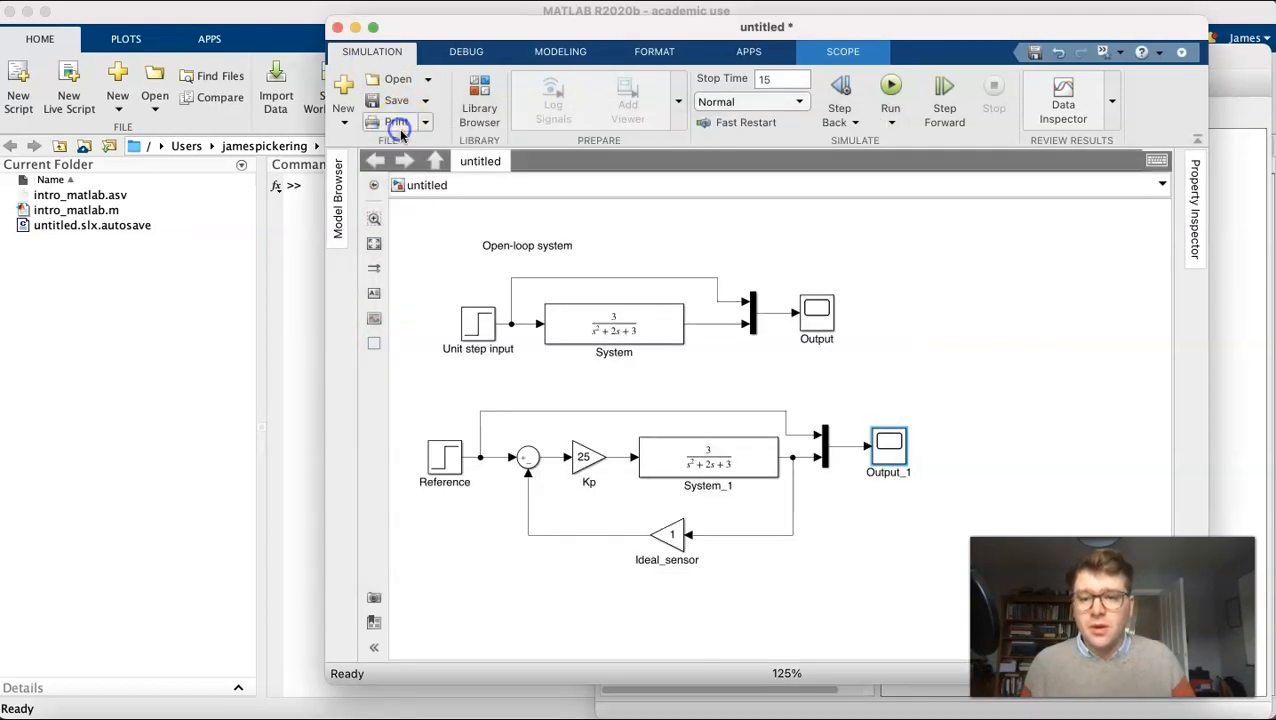
left_click(399, 128)
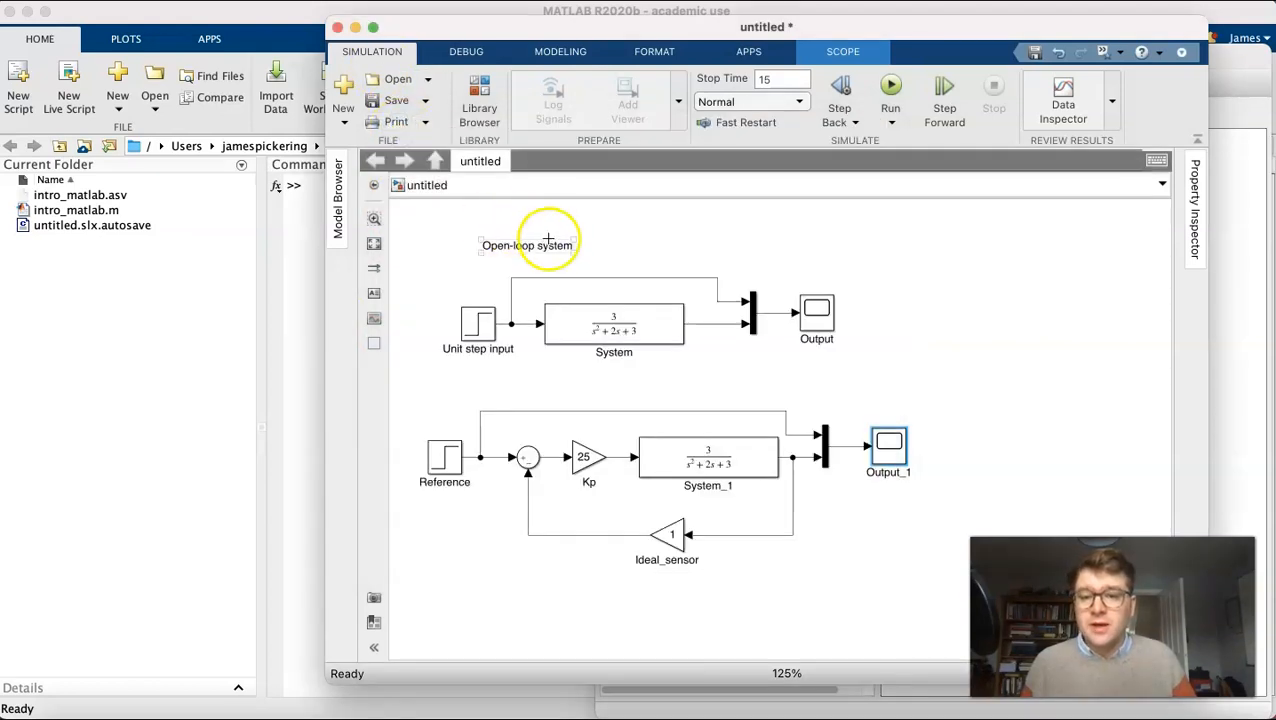